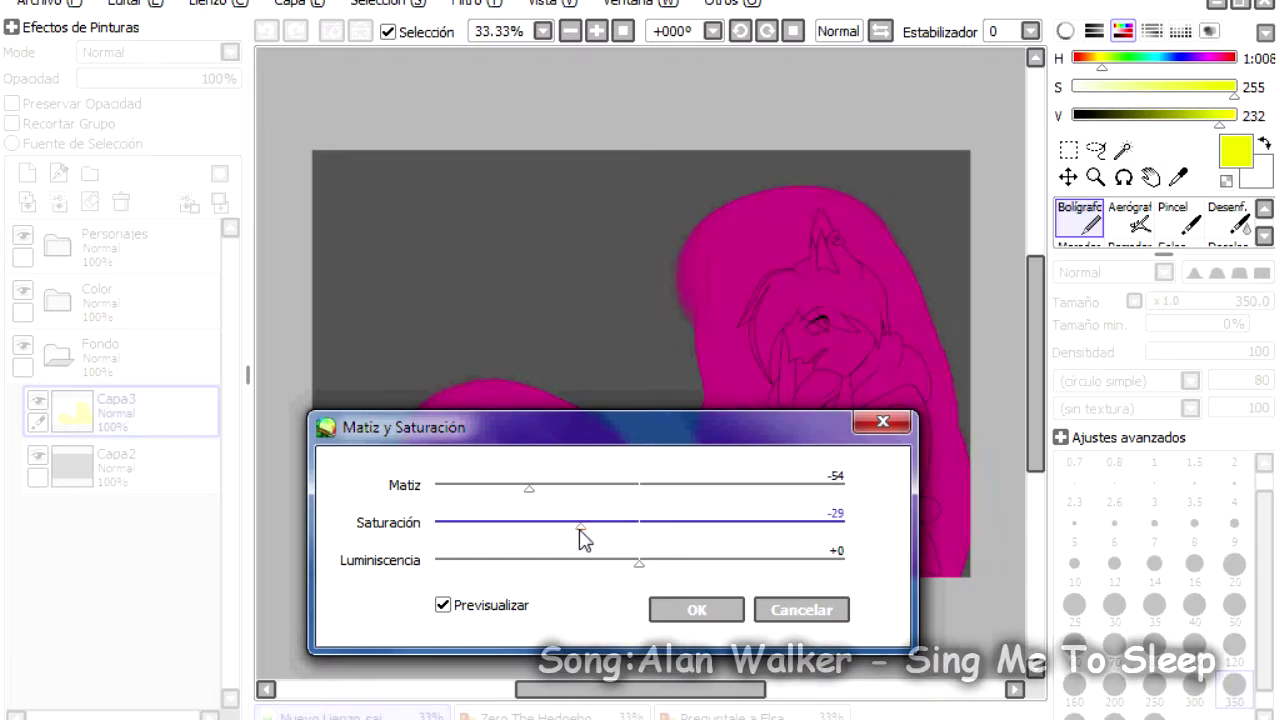
Step: Apply the hue and saturation adjustment to the yellow backdrop shape on layer Capa3
{"action": "left_click", "coordinate": [697, 609]}
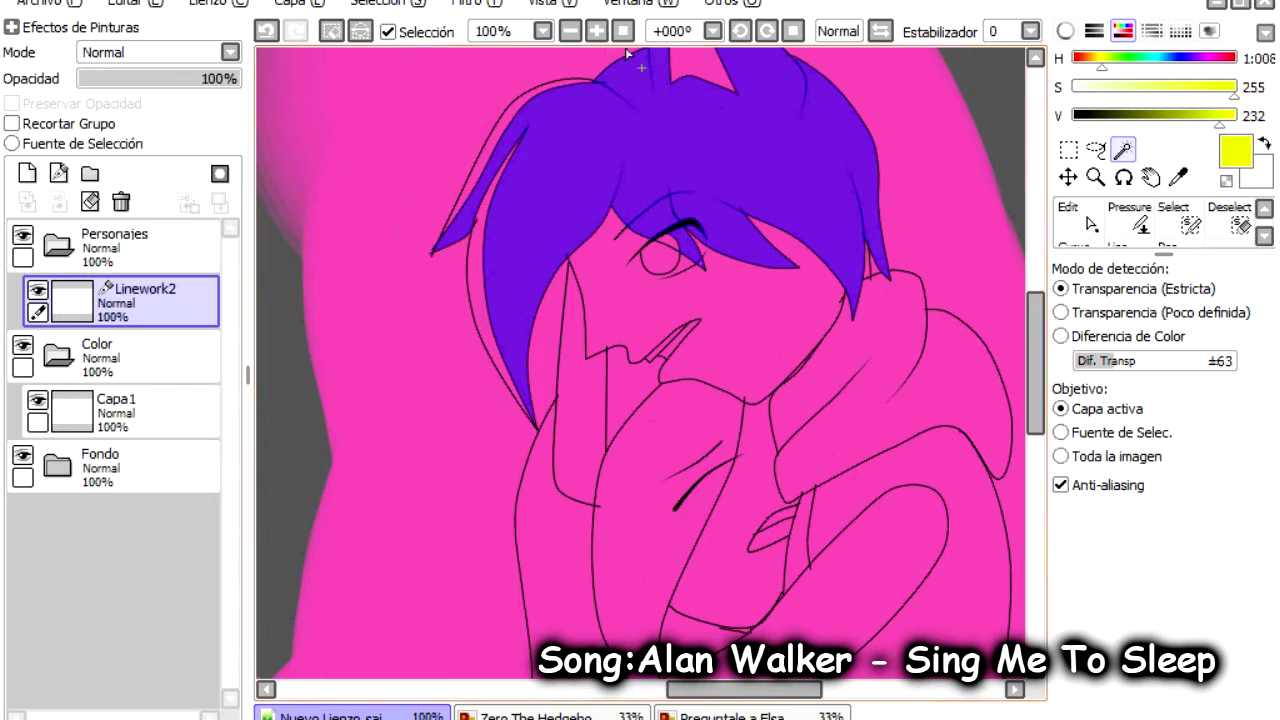
Step: Extend the hair selection on Linework2 to the gray areas around the ear, touching up spots with the selection pen
{"action": "scroll", "coordinate": [628, 56], "scroll_direction": "up", "scroll_amount": 2}
{"action": "scroll", "coordinate": [628, 56], "scroll_direction": "down", "scroll_amount": 3}
{"action": "scroll", "coordinate": [717, 131], "scroll_direction": "up", "scroll_amount": 1}
{"action": "left_click", "coordinate": [596, 31]}
{"action": "left_click", "coordinate": [596, 31]}
{"action": "left_click", "coordinate": [596, 31]}
{"action": "left_click", "coordinate": [1179, 220]}
{"action": "left_click", "coordinate": [1123, 149]}
{"action": "scroll", "coordinate": [1057, 288], "scroll_direction": "up", "scroll_amount": 5}
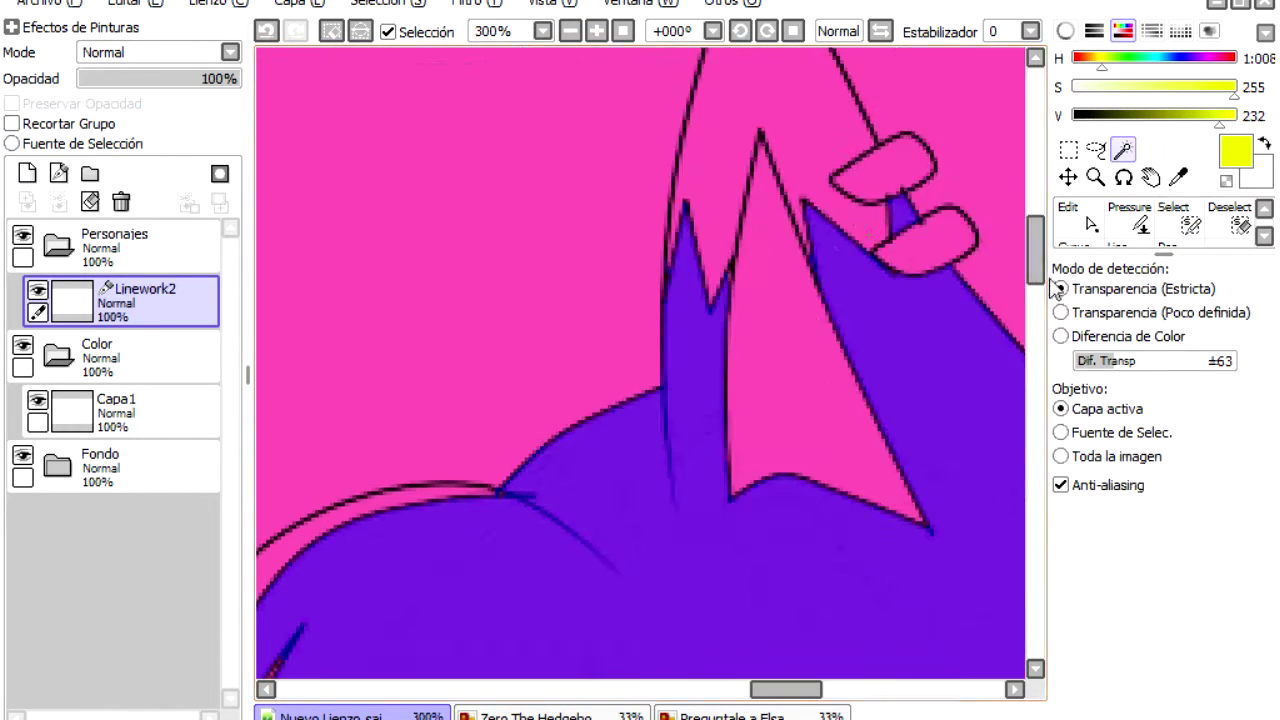
Step: Complete the hair selection with the size 12 selection pen and fill it with light gray on Capa1
{"action": "left_click", "coordinate": [570, 31]}
{"action": "left_click", "coordinate": [570, 31]}
{"action": "left_click", "coordinate": [1173, 220]}
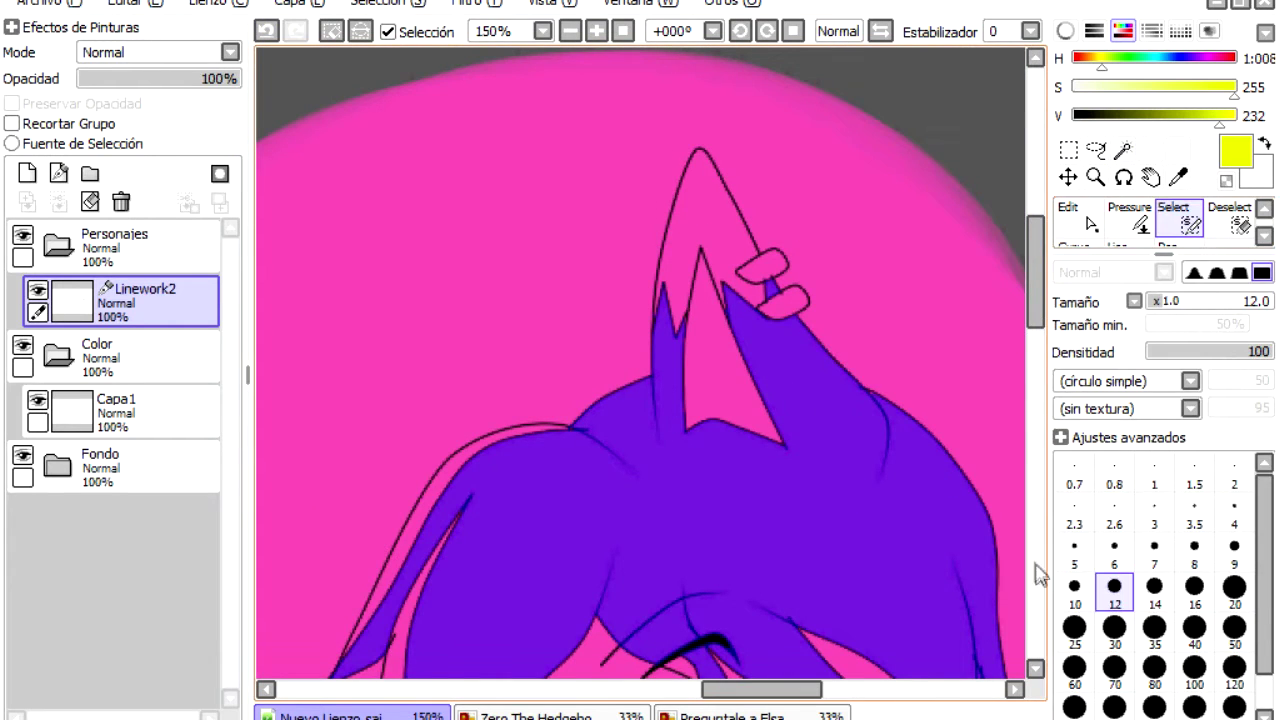
{"action": "scroll", "coordinate": [875, 411], "scroll_direction": "down", "scroll_amount": 3}
{"action": "left_click", "coordinate": [1123, 149]}
{"action": "left_click", "coordinate": [570, 31]}
{"action": "left_click", "coordinate": [570, 31]}
{"action": "scroll", "coordinate": [1003, 360], "scroll_direction": "down", "scroll_amount": 2}
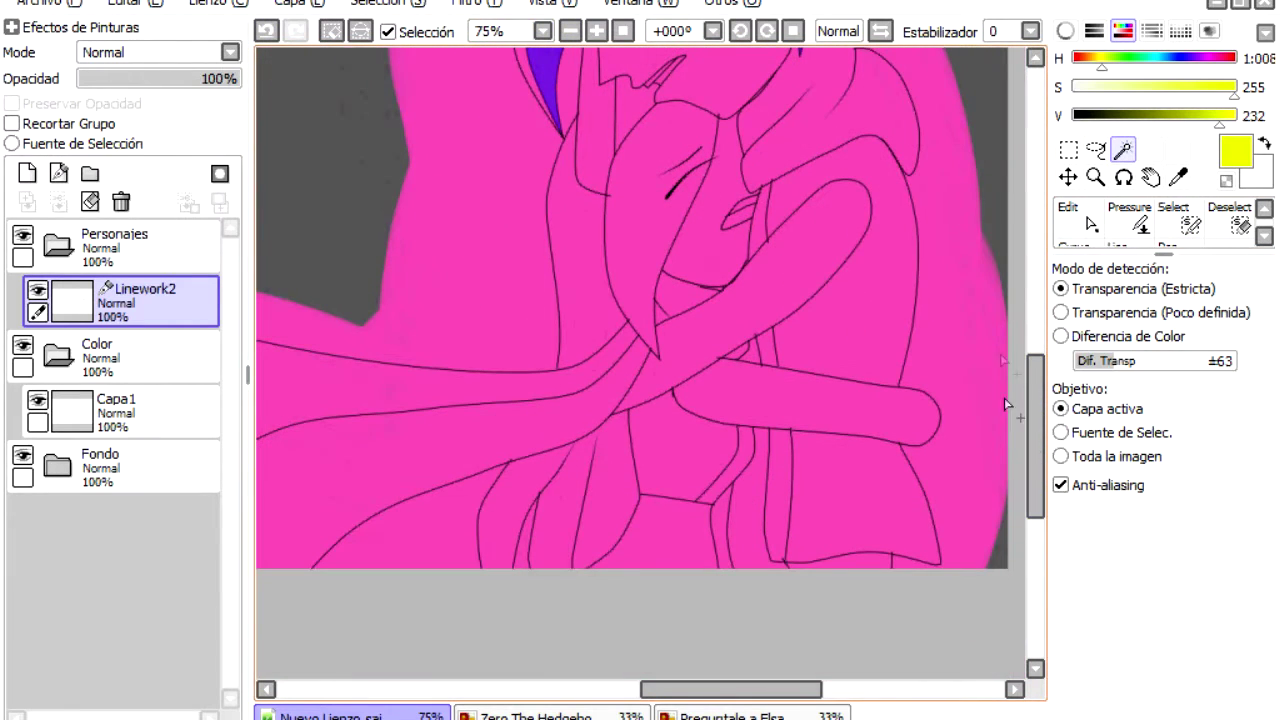
{"action": "left_click", "coordinate": [116, 410]}
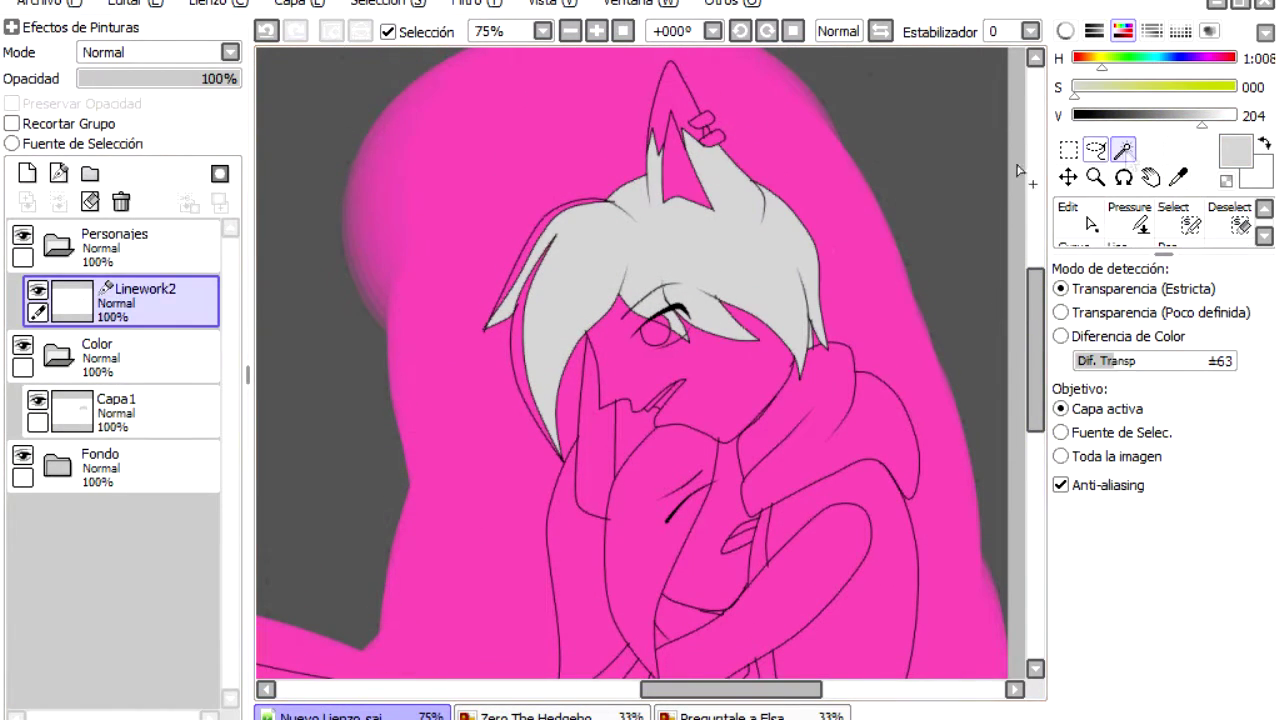
Step: Color the hooded jacket white, red and blue, and fill the face, neck and inner ear with pale cream on Capa1
{"action": "left_click", "coordinate": [1089, 238]}
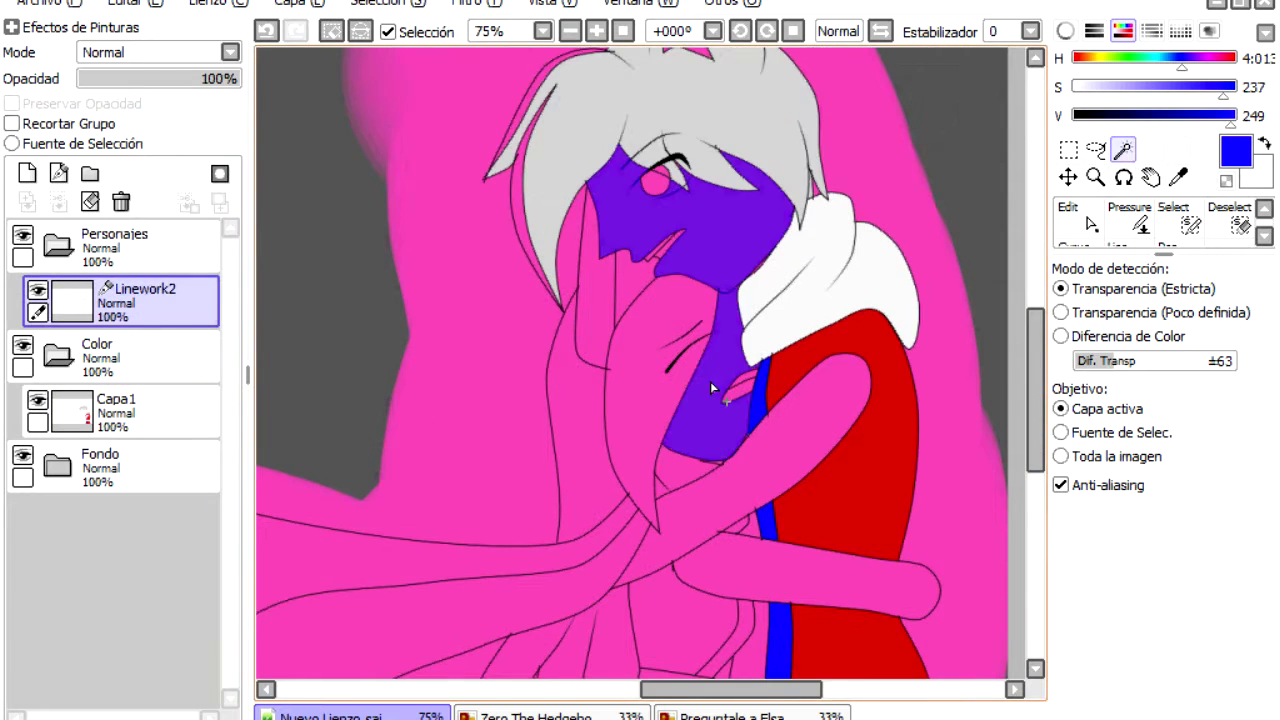
{"action": "scroll", "coordinate": [1038, 419], "scroll_direction": "down", "scroll_amount": 2}
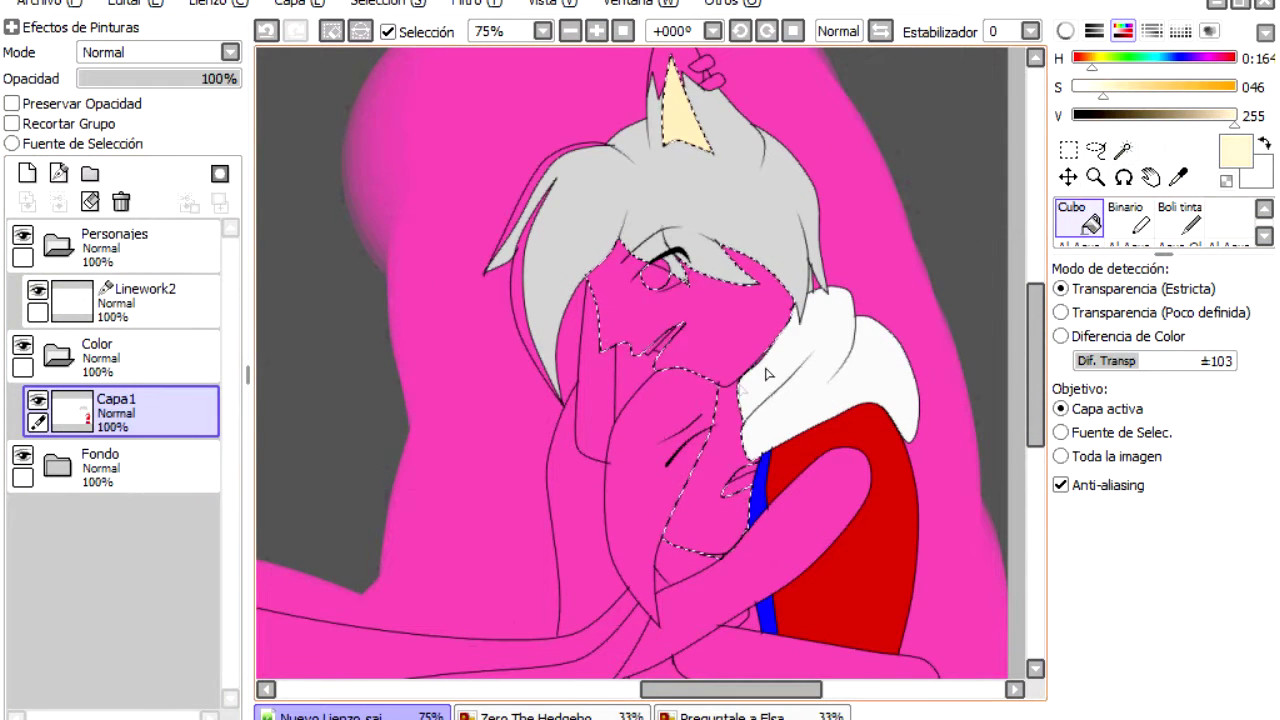
{"action": "left_click", "coordinate": [767, 374]}
{"action": "key", "text": "ctrl+d"}
Step: Fill the small mouth shapes with peach and the patch below the snout with a deeper cream on Capa1
{"action": "left_click", "coordinate": [190, 298]}
{"action": "key", "text": "w"}
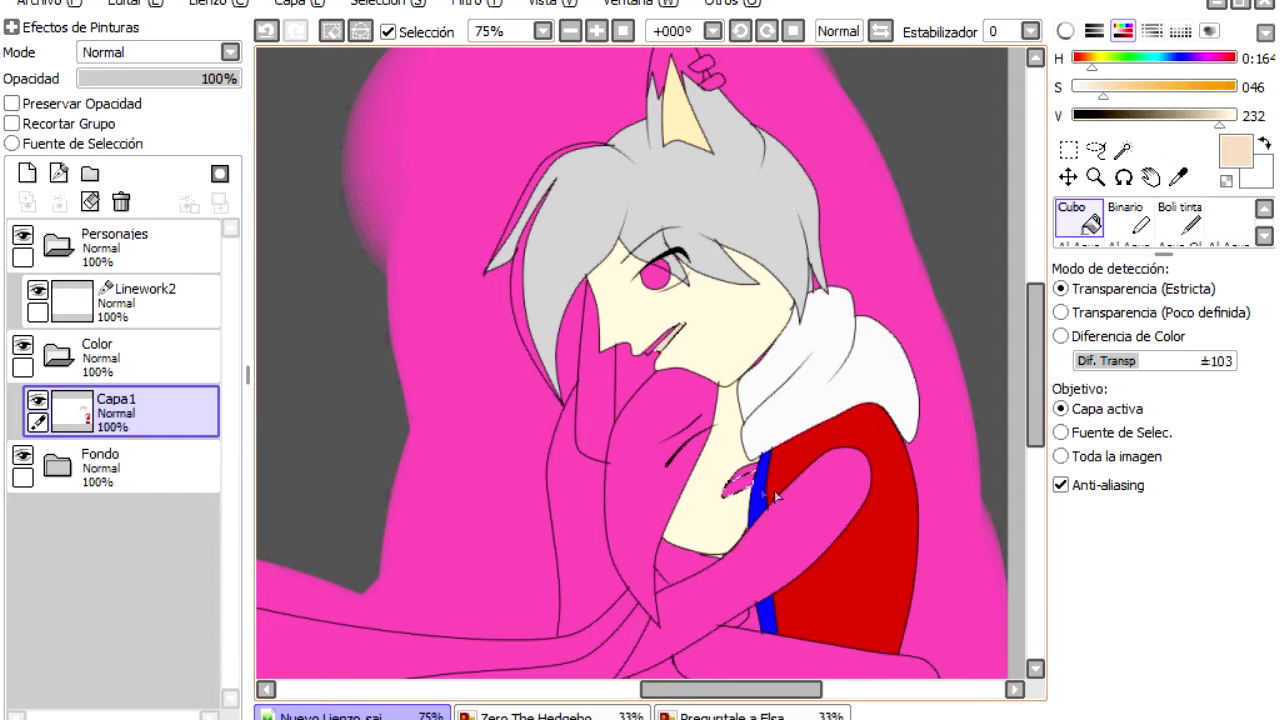
{"action": "left_click", "coordinate": [190, 298]}
{"action": "key", "text": "w"}
{"action": "left_click", "coordinate": [630, 380]}
{"action": "left_click", "coordinate": [150, 410]}
{"action": "left_click", "coordinate": [635, 395]}
{"action": "key", "text": "ctrl+d"}
Step: Select the second character's long strands from the face down to the canvas edge on Linework2
{"action": "left_click", "coordinate": [190, 298]}
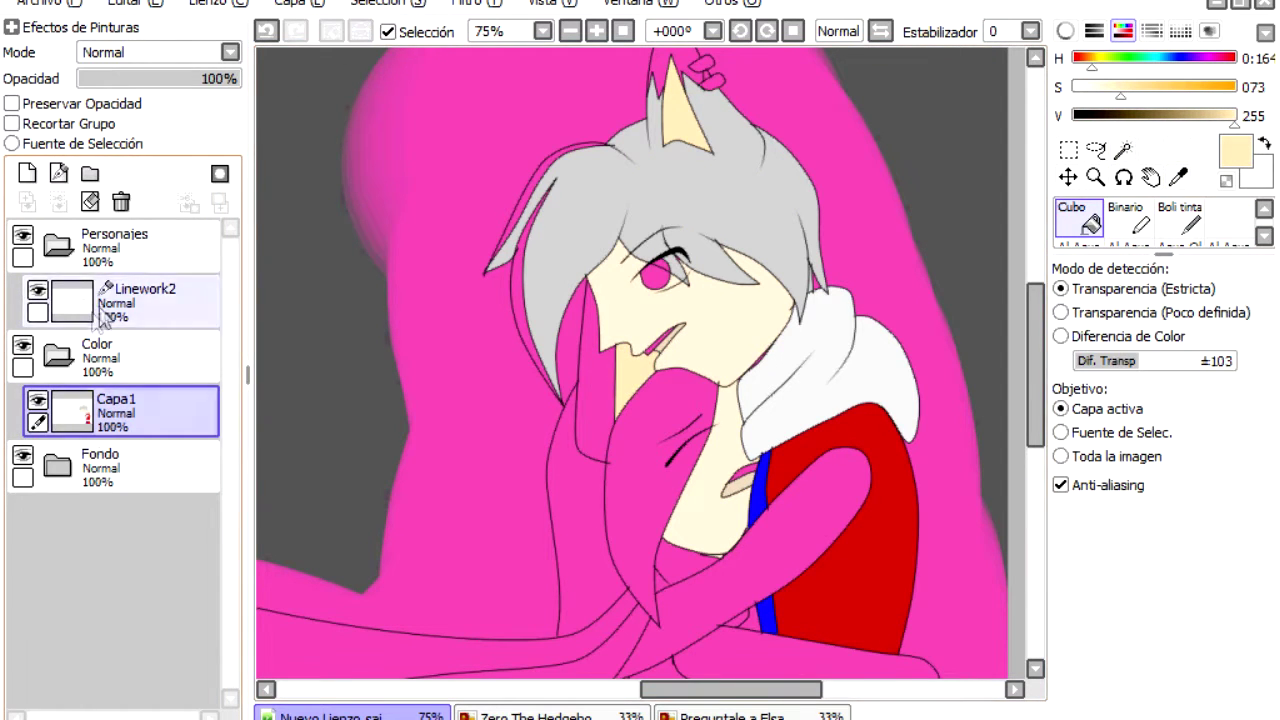
{"action": "left_click", "coordinate": [1124, 149]}
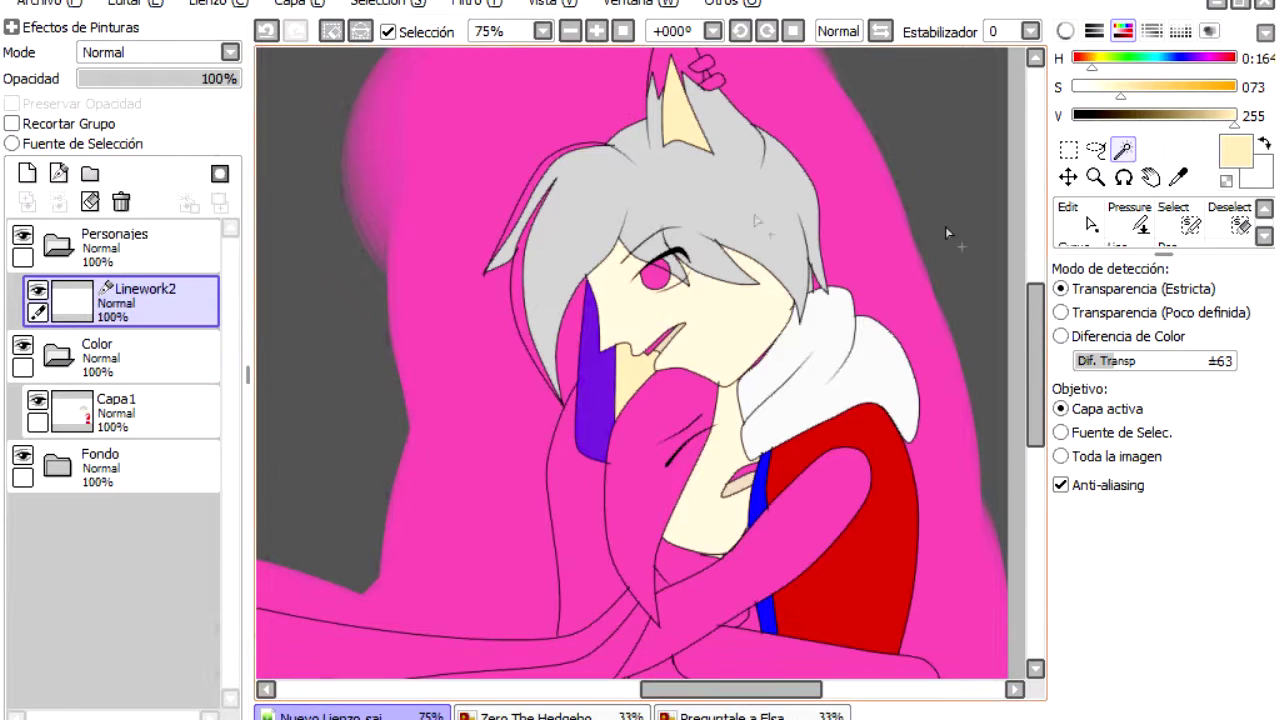
{"action": "left_click", "coordinate": [575, 500]}
{"action": "scroll", "coordinate": [560, 435], "scroll_direction": "down", "scroll_amount": 5}
{"action": "left_click", "coordinate": [562, 445]}
{"action": "left_click", "coordinate": [722, 505]}
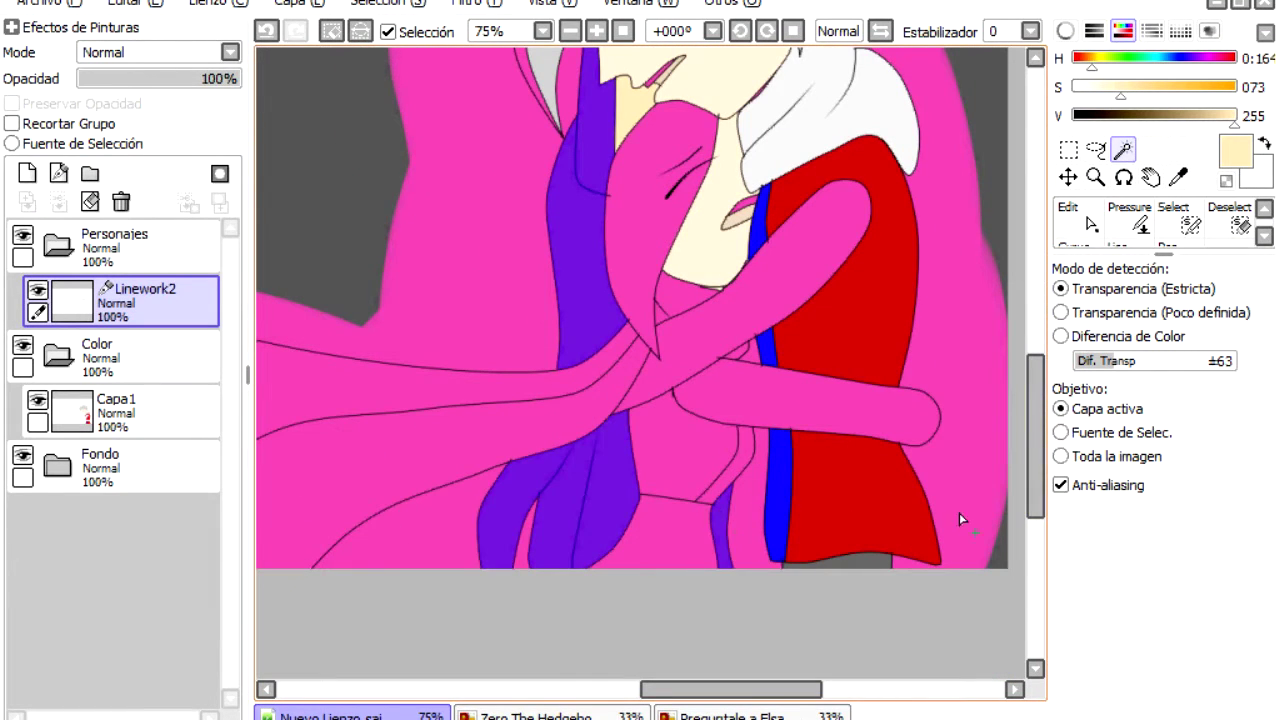
Step: Fill the selected long strands on Capa1 with white sampled from the hood
{"action": "scroll", "coordinate": [1035, 432], "scroll_direction": "up", "scroll_amount": 10}
{"action": "key", "text": "ctrl+plus"}
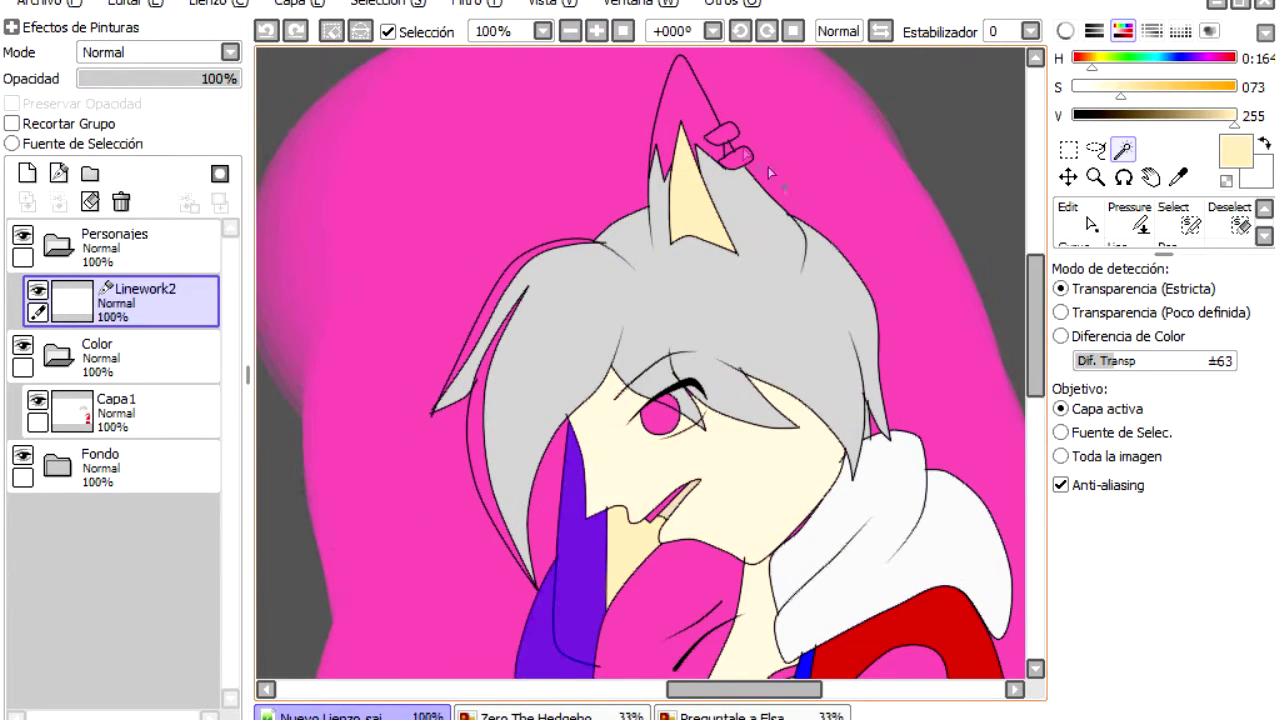
{"action": "left_click", "coordinate": [120, 410]}
{"action": "left_click", "coordinate": [1095, 210]}
{"action": "left_click", "coordinate": [900, 520], "text": "alt"}
{"action": "scroll", "coordinate": [636, 416], "scroll_direction": "down", "scroll_amount": 8}
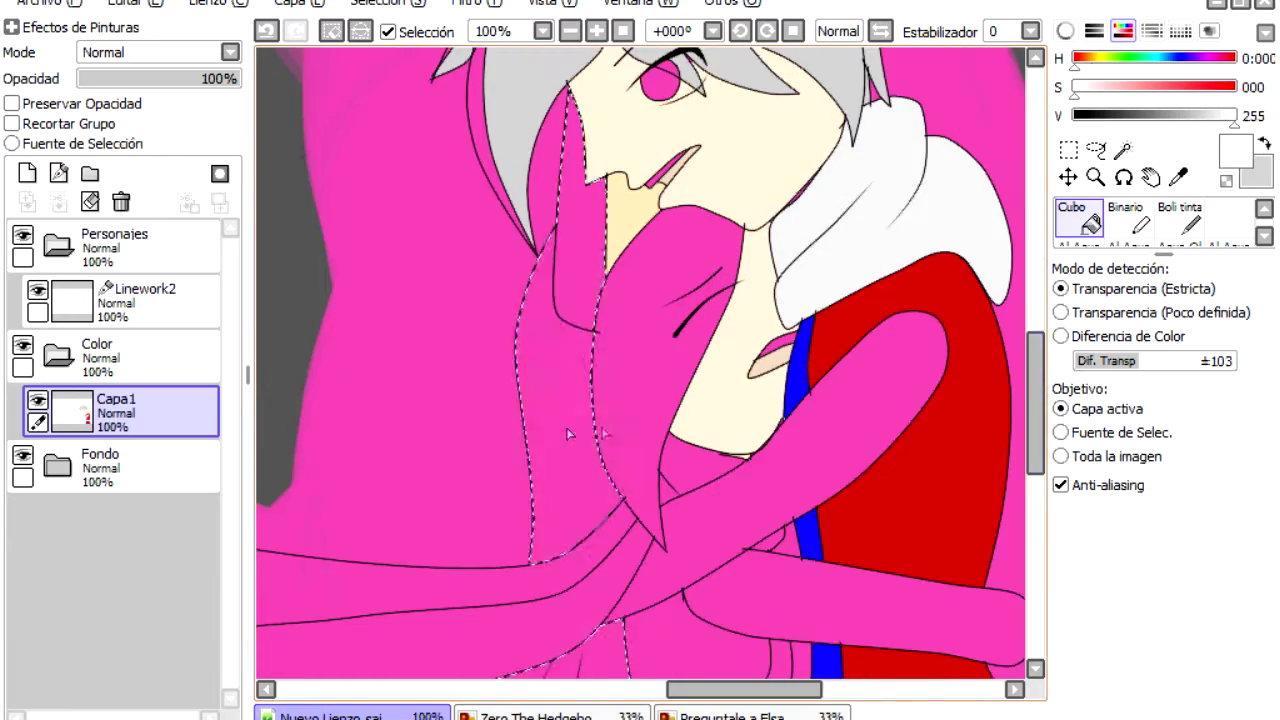
{"action": "left_click", "coordinate": [636, 416]}
Step: Select the dress on Linework2 and fill it on Capa1 with turquoise sampled from the "Preguntale a Elsa" drawing
{"action": "left_click", "coordinate": [140, 300]}
{"action": "left_click", "coordinate": [1122, 148]}
{"action": "left_click", "coordinate": [690, 480]}
{"action": "left_click", "coordinate": [200, 423]}
{"action": "left_click", "coordinate": [1080, 215]}
{"action": "left_click", "coordinate": [1178, 176]}
{"action": "left_click", "coordinate": [730, 716]}
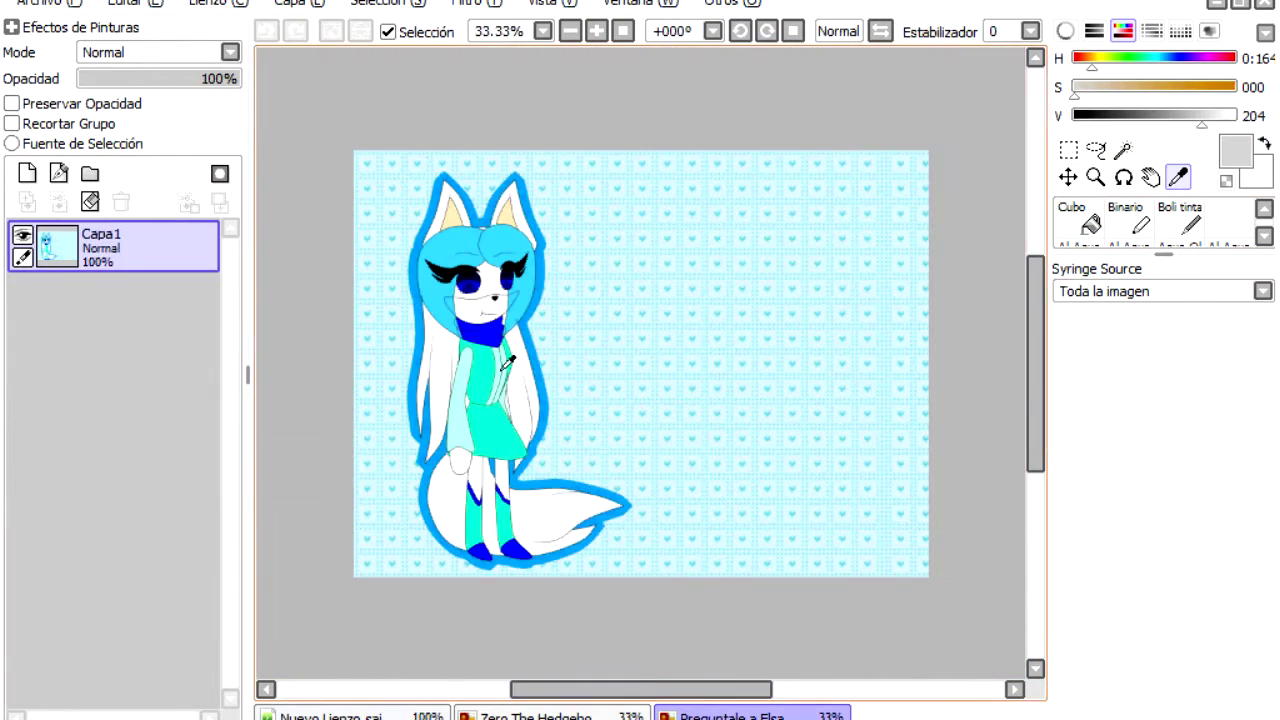
{"action": "left_click", "coordinate": [520, 390]}
{"action": "left_click", "coordinate": [330, 716]}
{"action": "left_click", "coordinate": [1080, 222]}
{"action": "left_click", "coordinate": [680, 435]}
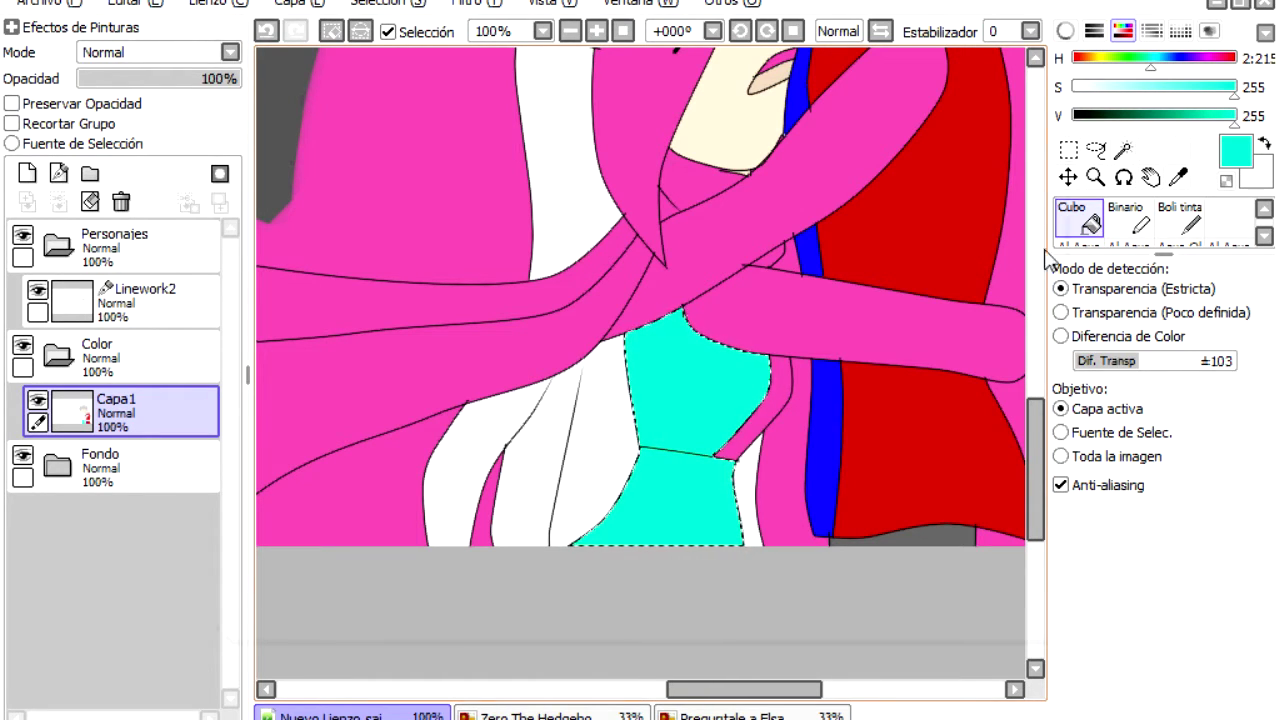
Step: Select the sleeve and the dress's side strip, and fill them on Capa1 with pale cyan sampled from the Elsa drawing
{"action": "left_click", "coordinate": [1122, 148]}
{"action": "left_click", "coordinate": [331, 31]}
{"action": "left_click", "coordinate": [140, 300]}
{"action": "left_click", "coordinate": [780, 315]}
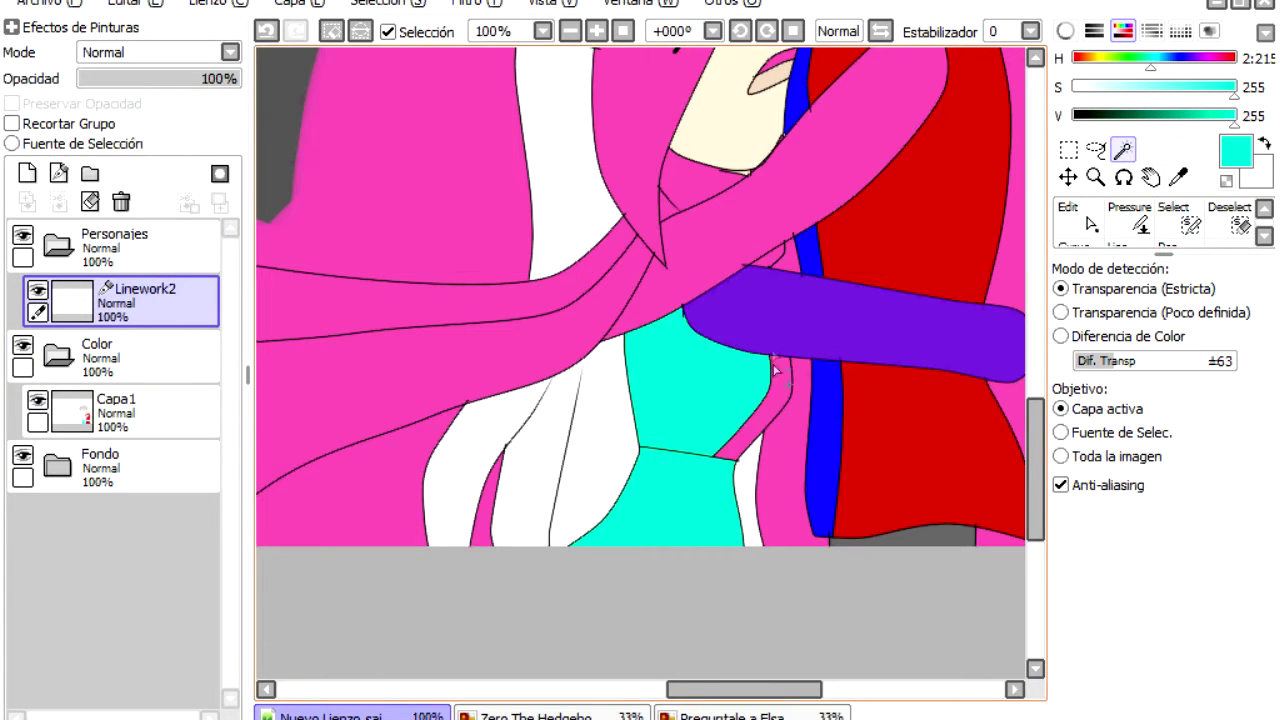
{"action": "left_click", "coordinate": [115, 410]}
{"action": "left_click", "coordinate": [1177, 176]}
{"action": "left_click", "coordinate": [730, 716]}
{"action": "left_click", "coordinate": [857, 286]}
{"action": "left_click", "coordinate": [330, 716]}
{"action": "left_click", "coordinate": [1080, 222]}
{"action": "left_click", "coordinate": [716, 413]}
Step: Select the scarf's collar pieces and its long flowing tails on Linework2
{"action": "left_click", "coordinate": [140, 300]}
{"action": "left_click", "coordinate": [1122, 148]}
{"action": "left_click", "coordinate": [700, 180]}
{"action": "left_click", "coordinate": [115, 410]}
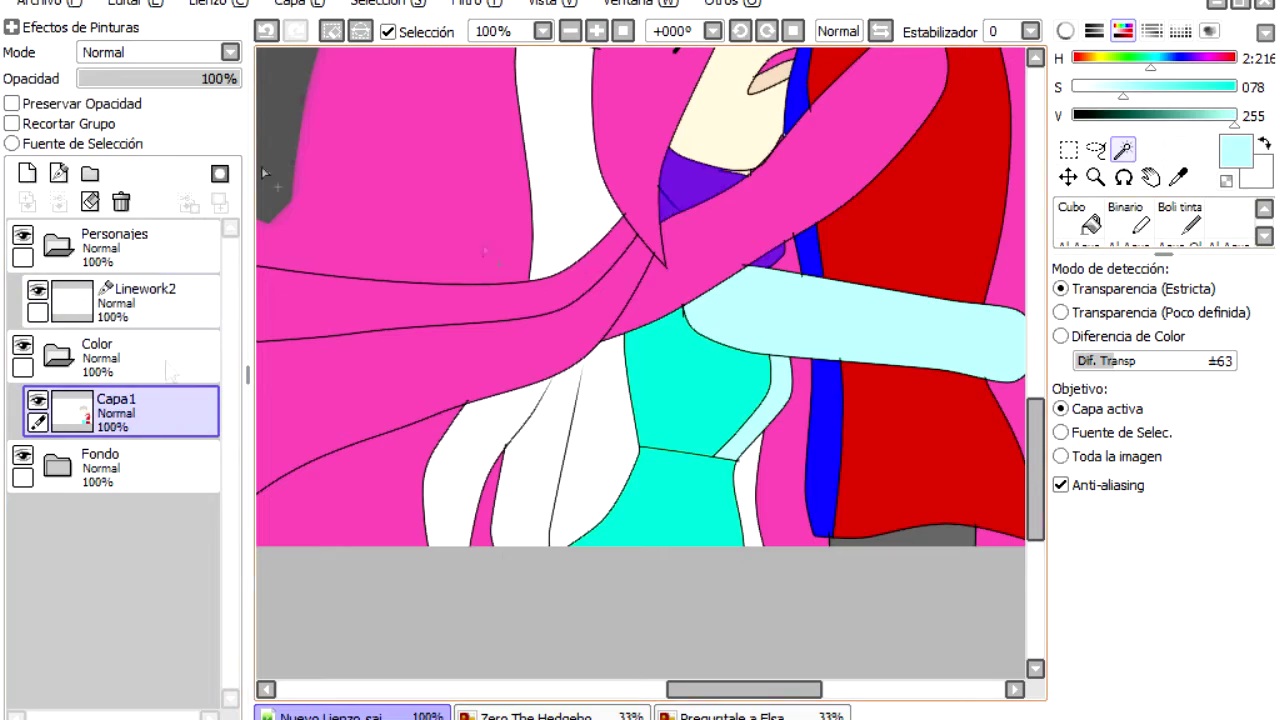
{"action": "left_click", "coordinate": [140, 300]}
{"action": "left_click", "coordinate": [450, 400]}
{"action": "left_click", "coordinate": [420, 300]}
{"action": "scroll", "coordinate": [480, 300], "scroll_direction": "down", "scroll_amount": 2}
Step: Sample the deep blue from the Elsa drawing and fill the selected scarf with it on Capa1
{"action": "left_click", "coordinate": [1177, 176]}
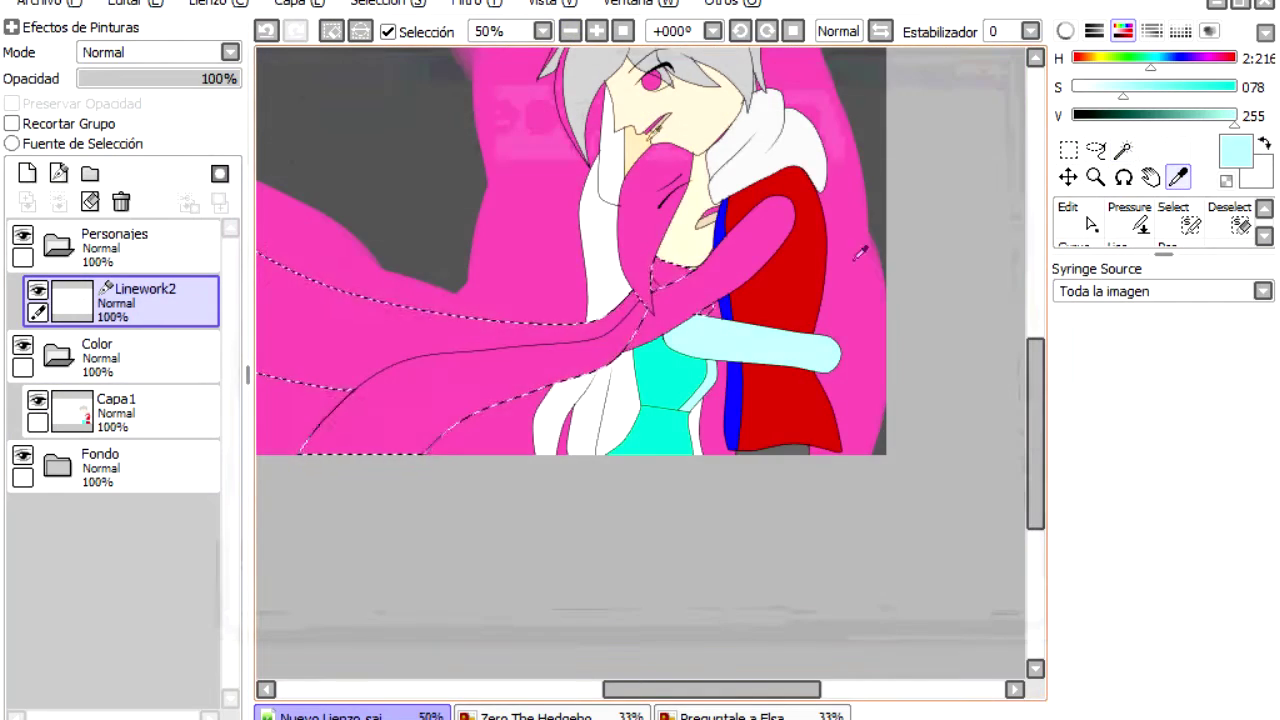
{"action": "key", "text": "ctrl+shift+Tab"}
{"action": "key", "text": "super"}
{"action": "left_click", "coordinate": [1122, 150]}
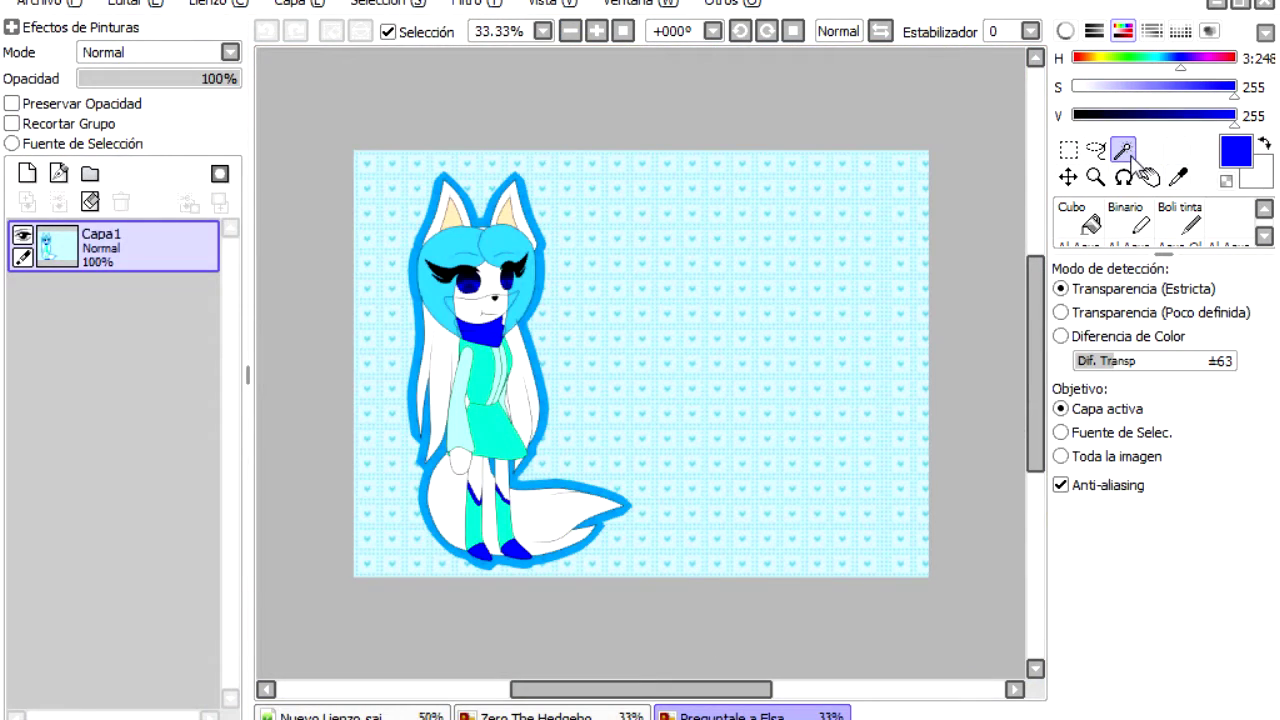
{"action": "left_click", "coordinate": [340, 716]}
{"action": "left_click", "coordinate": [115, 412]}
{"action": "double_click", "coordinate": [1080, 215]}
{"action": "key", "text": "Escape"}
Step: Select the pointed hair section below the snout on Linework2 and make Capa1 the active layer
{"action": "left_click", "coordinate": [596, 31]}
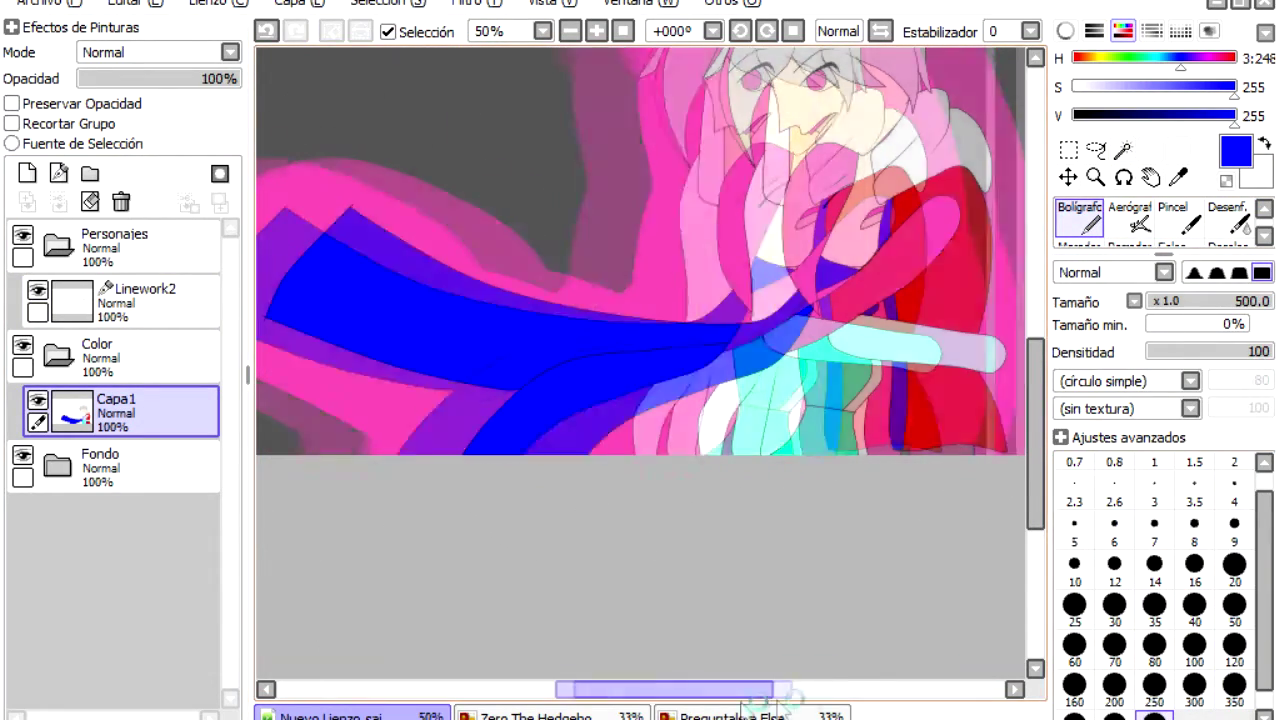
{"action": "left_click", "coordinate": [596, 31]}
{"action": "left_click", "coordinate": [140, 300]}
{"action": "scroll", "coordinate": [640, 360], "scroll_direction": "up", "scroll_amount": 5}
{"action": "left_click", "coordinate": [115, 412]}
{"action": "left_click", "coordinate": [620, 380]}
Step: Fill the pointed hair section on Capa1 with sky blue sampled from the Elsa drawing, and clear the selection
{"action": "double_click", "coordinate": [1178, 177]}
{"action": "key", "text": "Escape"}
{"action": "left_click", "coordinate": [750, 716]}
{"action": "left_click", "coordinate": [340, 716]}
{"action": "left_click", "coordinate": [750, 716]}
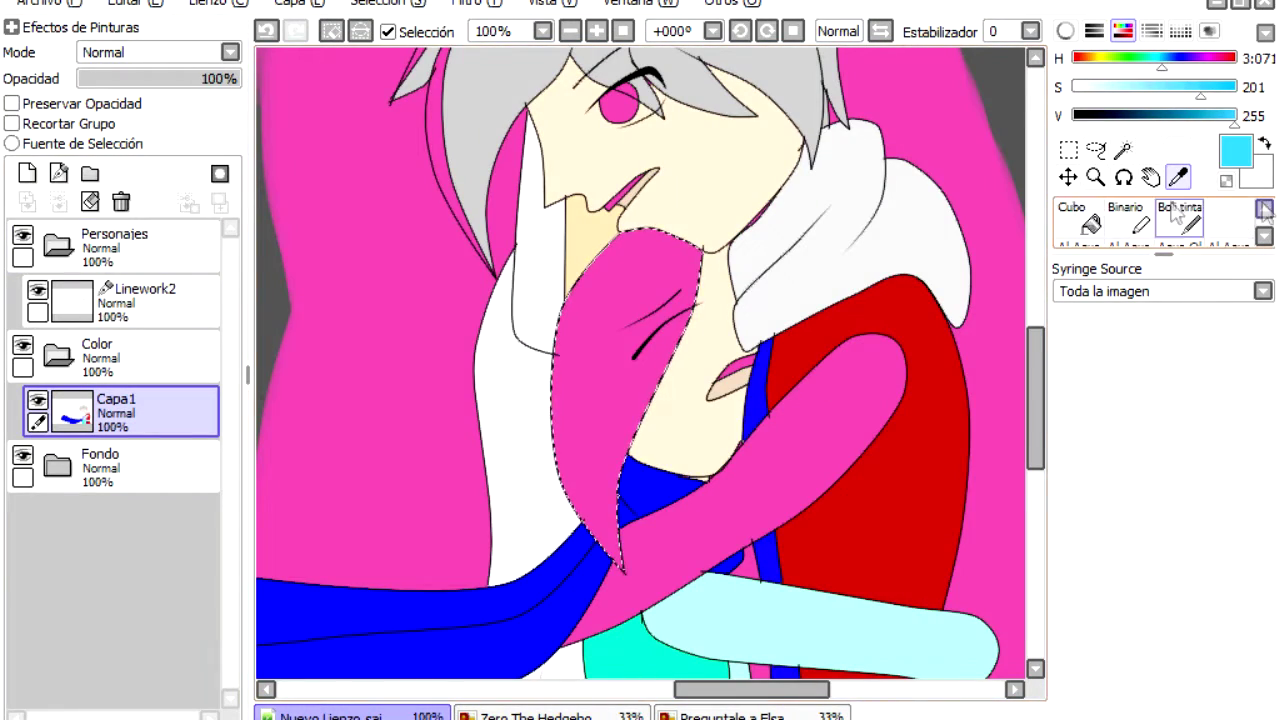
{"action": "left_click", "coordinate": [1090, 222]}
{"action": "left_click", "coordinate": [640, 400]}
{"action": "key", "text": "ctrl+d"}
Step: Select the teeth shapes in both mouths on Linework2 and fill them with white on Capa1
{"action": "left_click", "coordinate": [140, 300]}
{"action": "left_click", "coordinate": [1122, 149]}
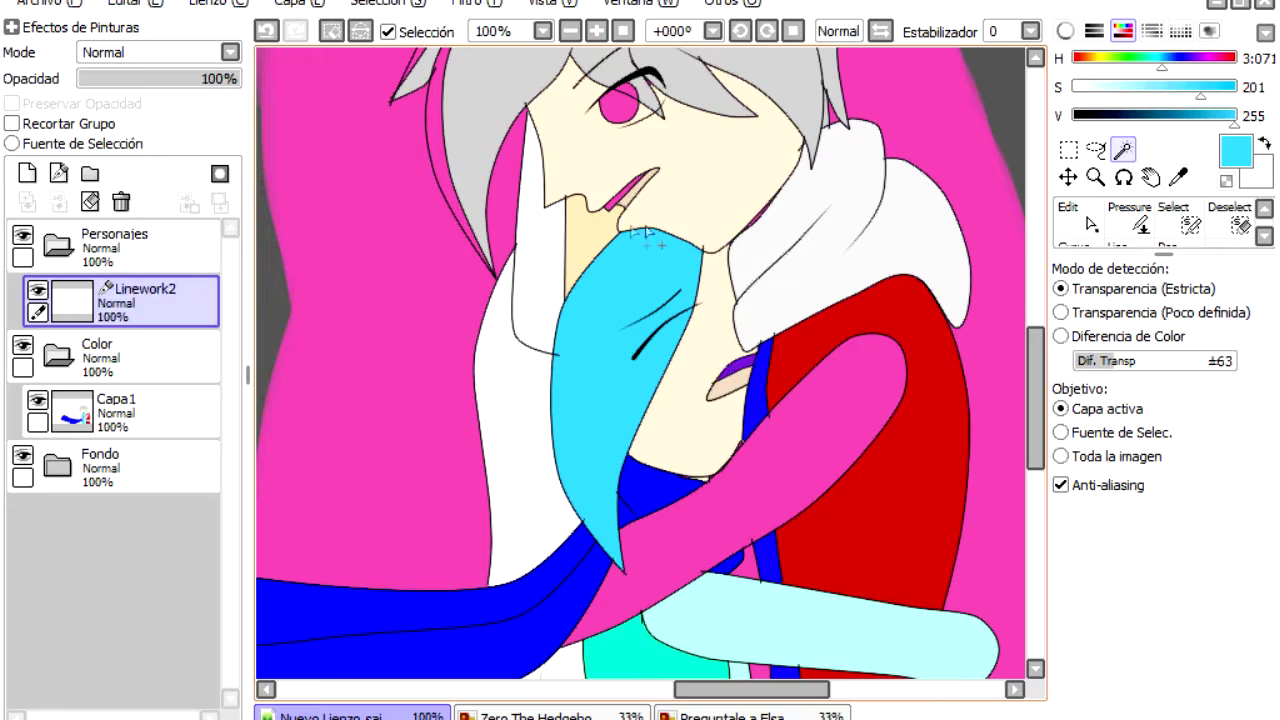
{"action": "left_click", "coordinate": [140, 410]}
{"action": "left_click", "coordinate": [1078, 220]}
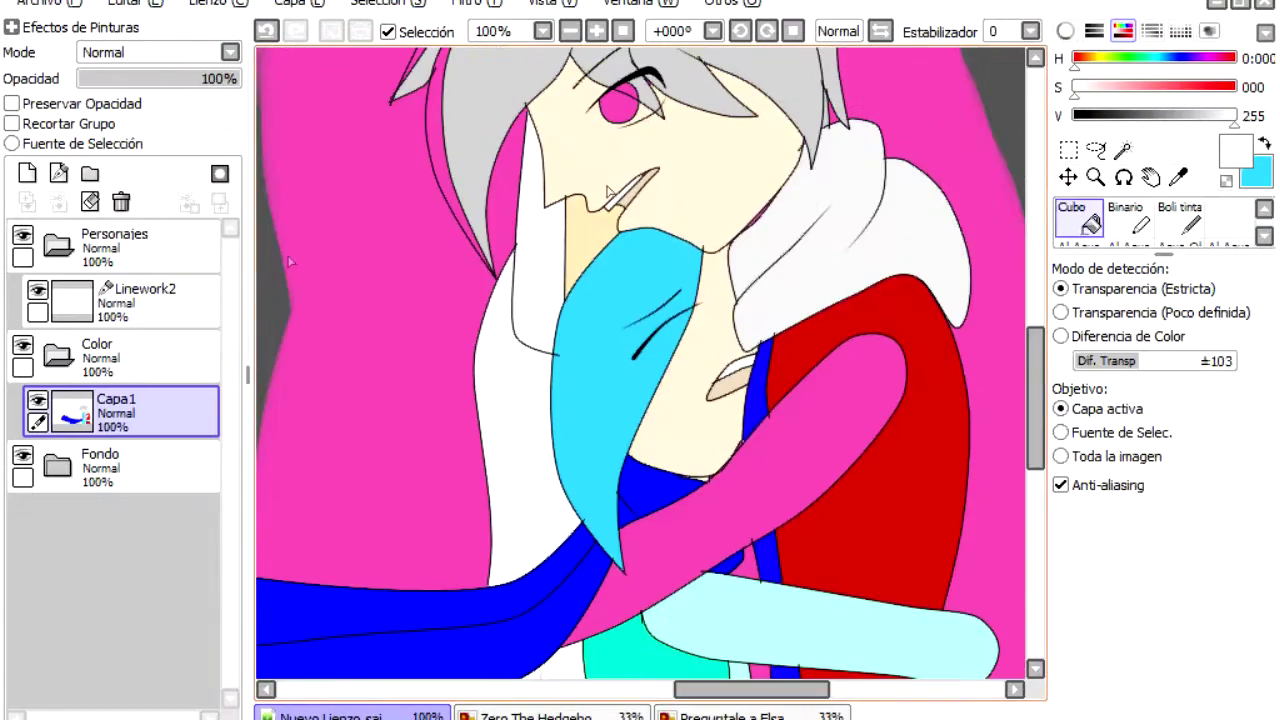
Step: Select the outer hair strips and the ear tip on Linework2 and paint them pale aqua on Capa1 with the size 500 pen
{"action": "left_click", "coordinate": [140, 318]}
{"action": "left_click", "coordinate": [1122, 179]}
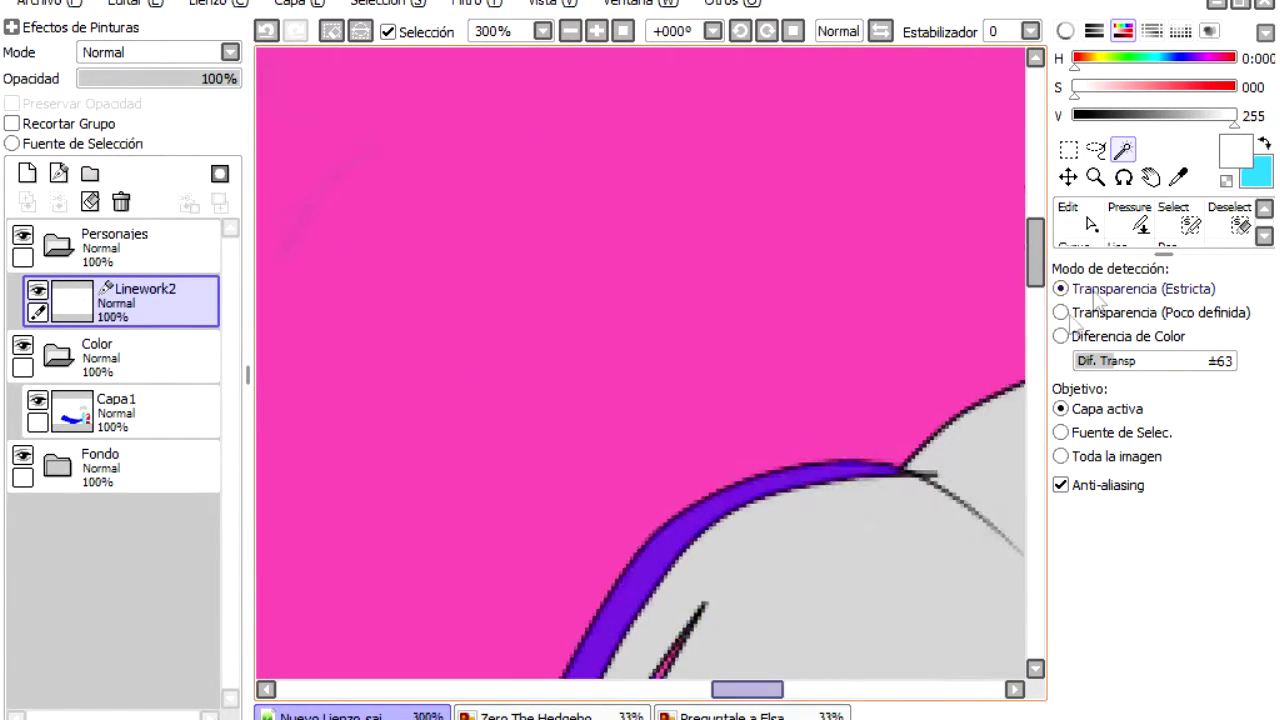
{"action": "scroll", "coordinate": [665, 175], "scroll_direction": "down", "scroll_amount": 5}
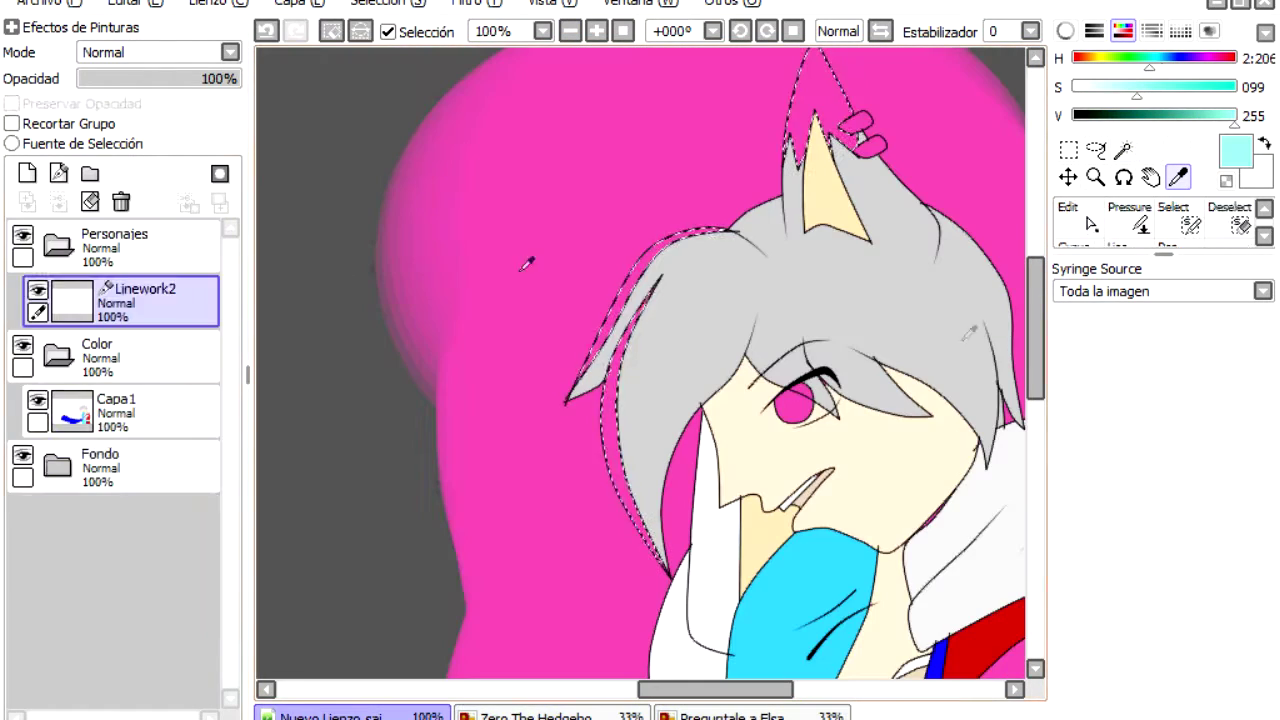
{"action": "left_click", "coordinate": [116, 410]}
{"action": "key", "text": "n"}
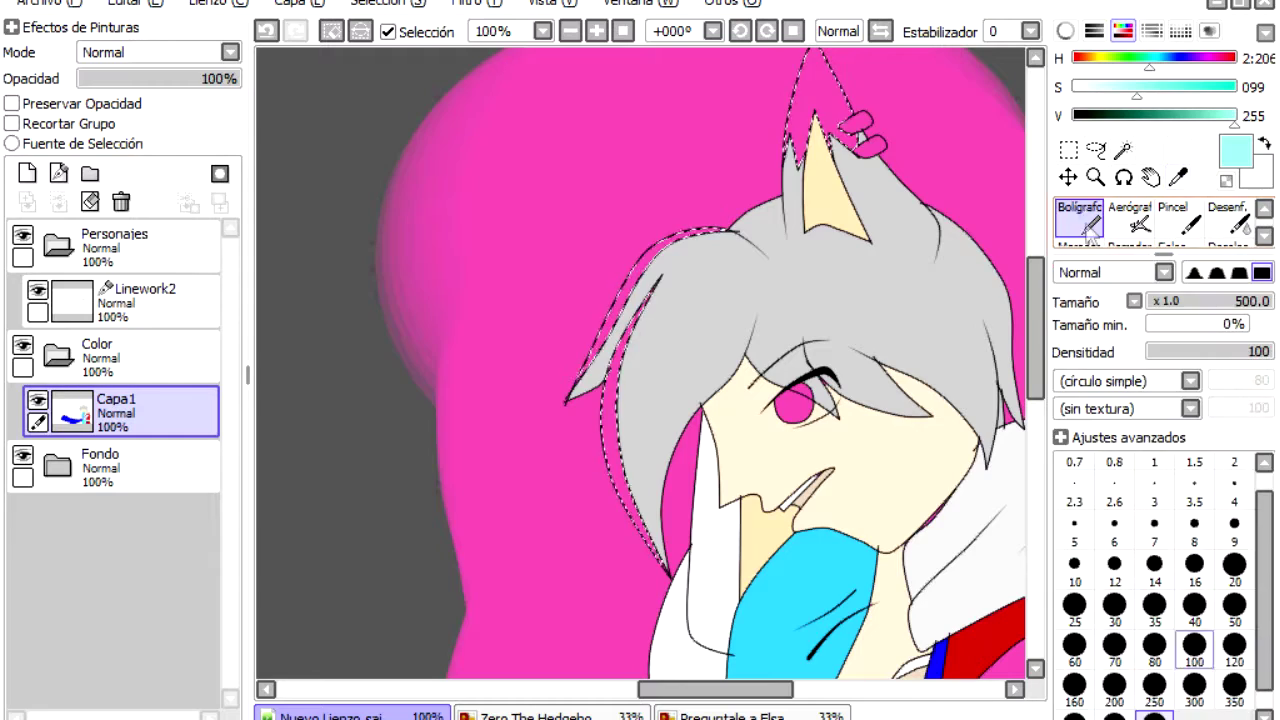
{"action": "left_click_drag", "start_coordinate": [800, 120], "coordinate": [610, 512]}
Step: Select the hair and its outer strip around the lower strand tip on Linework2, patching gaps with the size 12 selection pen
{"action": "left_click", "coordinate": [150, 300]}
{"action": "left_click", "coordinate": [1123, 149]}
{"action": "scroll", "coordinate": [640, 360], "scroll_direction": "down", "scroll_amount": 3}
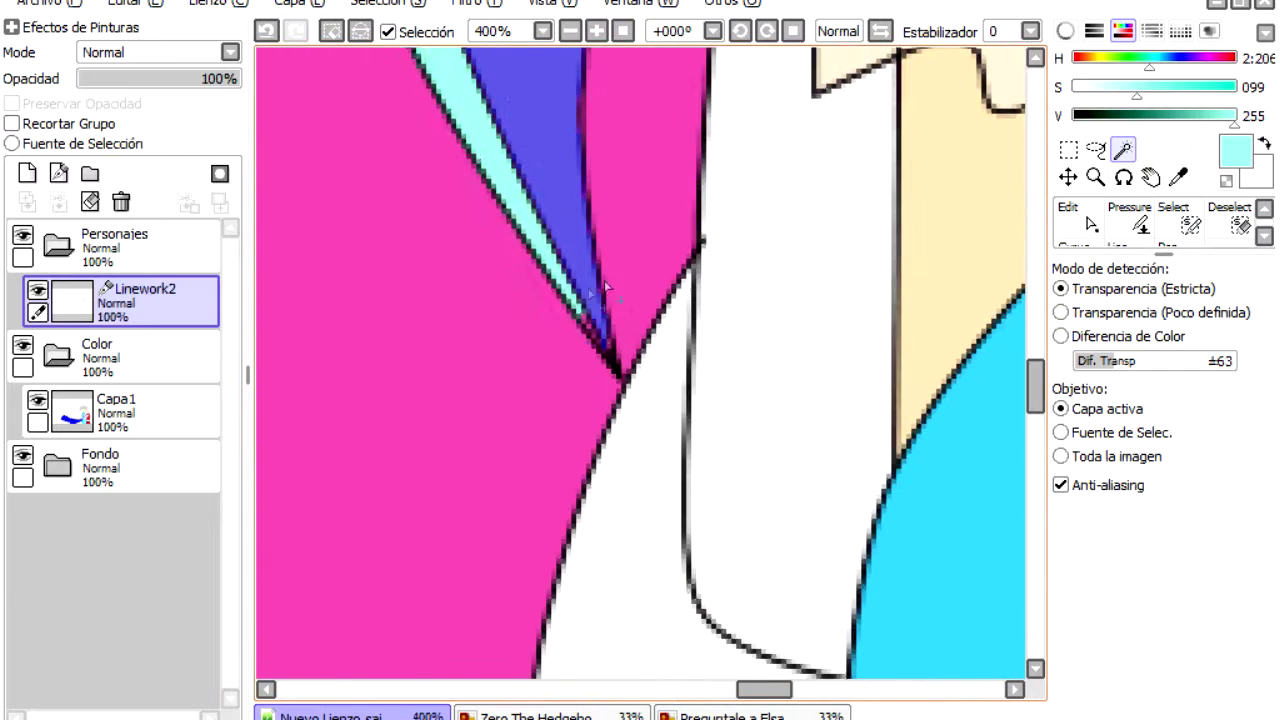
{"action": "left_click", "coordinate": [593, 352]}
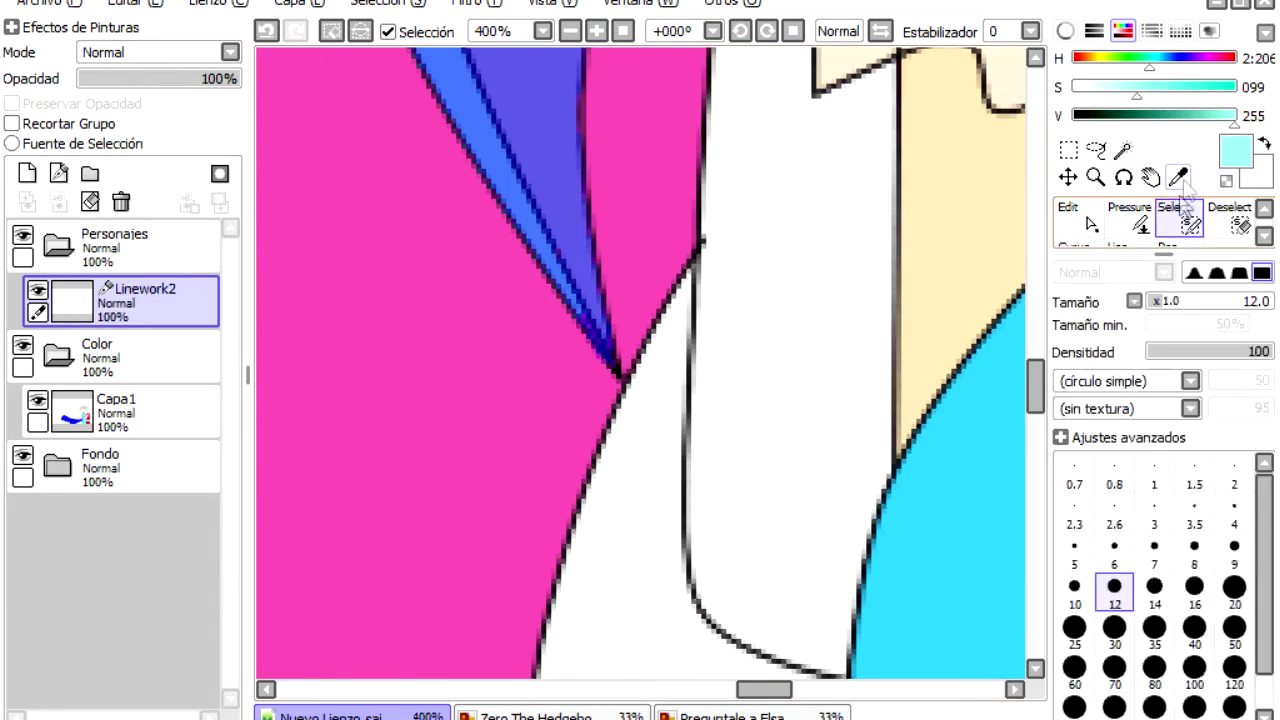
{"action": "left_click", "coordinate": [1265, 235]}
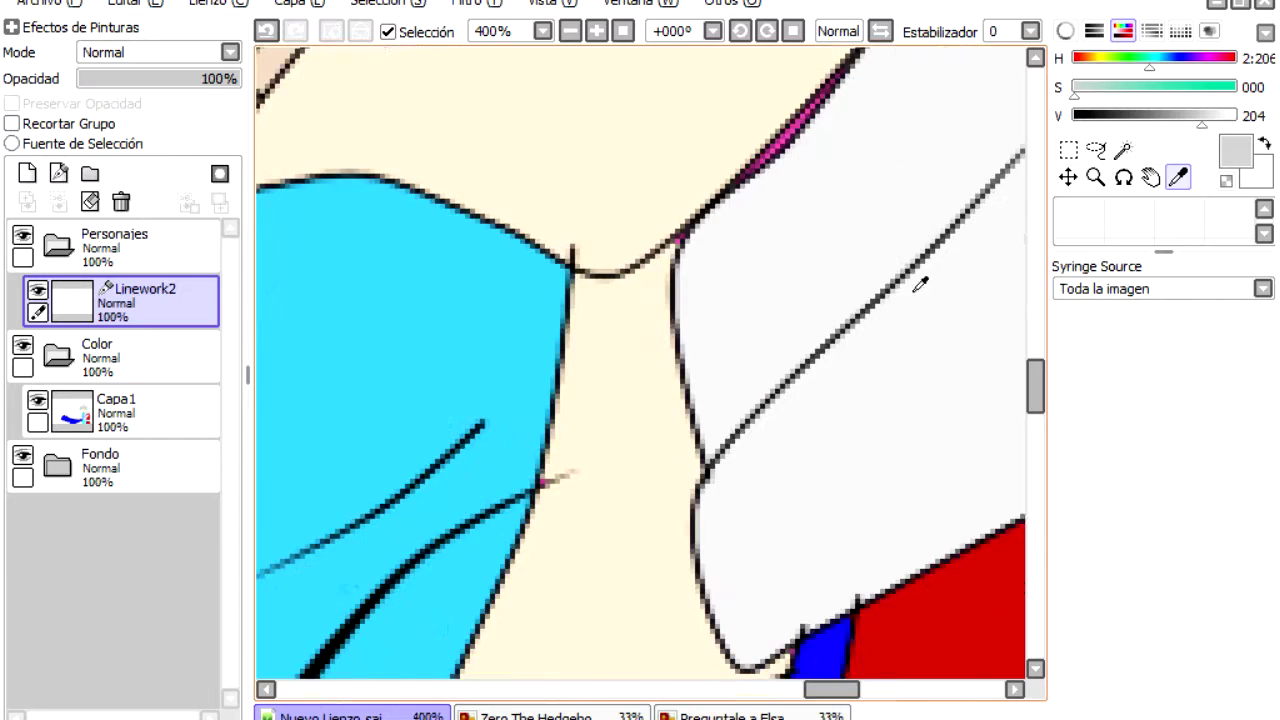
Step: Select the sliver between the cheek and the hood, color it light gray on Capa1, and clear the selection
{"action": "key", "text": "w"}
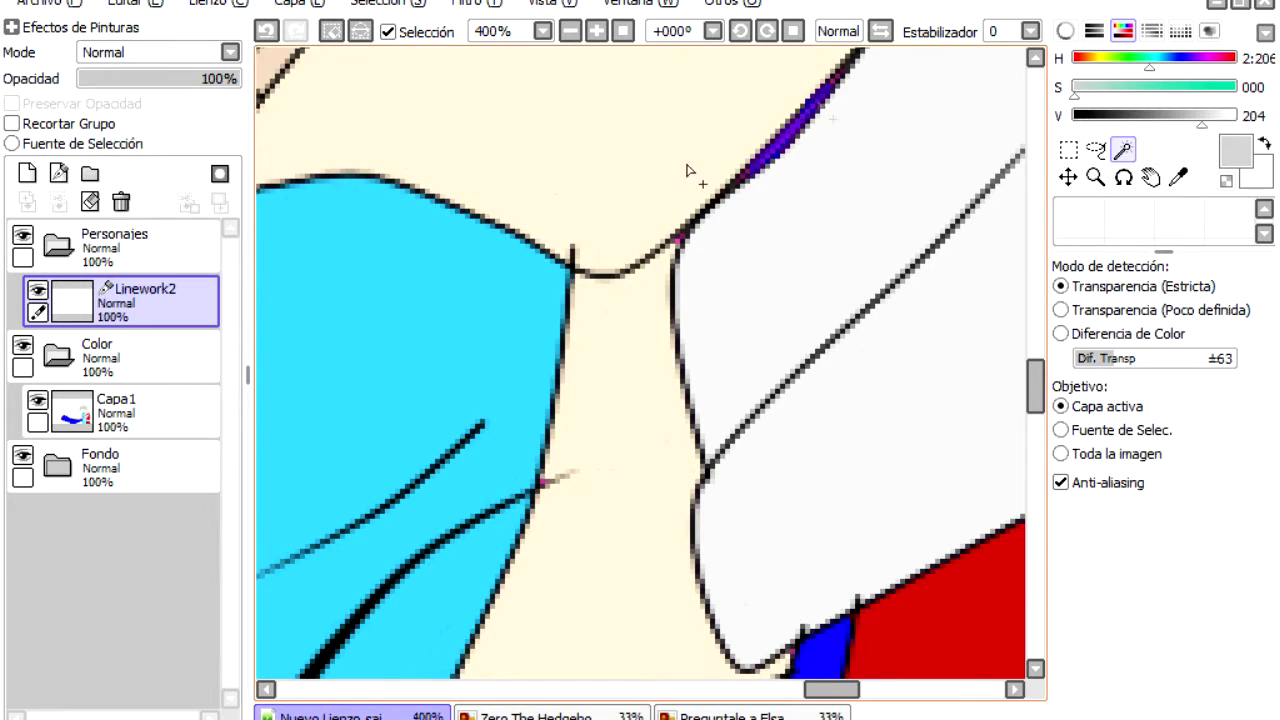
{"action": "left_click", "coordinate": [116, 410]}
{"action": "left_click", "coordinate": [1080, 215]}
{"action": "scroll", "coordinate": [640, 360], "scroll_direction": "down", "scroll_amount": 8}
{"action": "key", "text": "ctrl+d"}
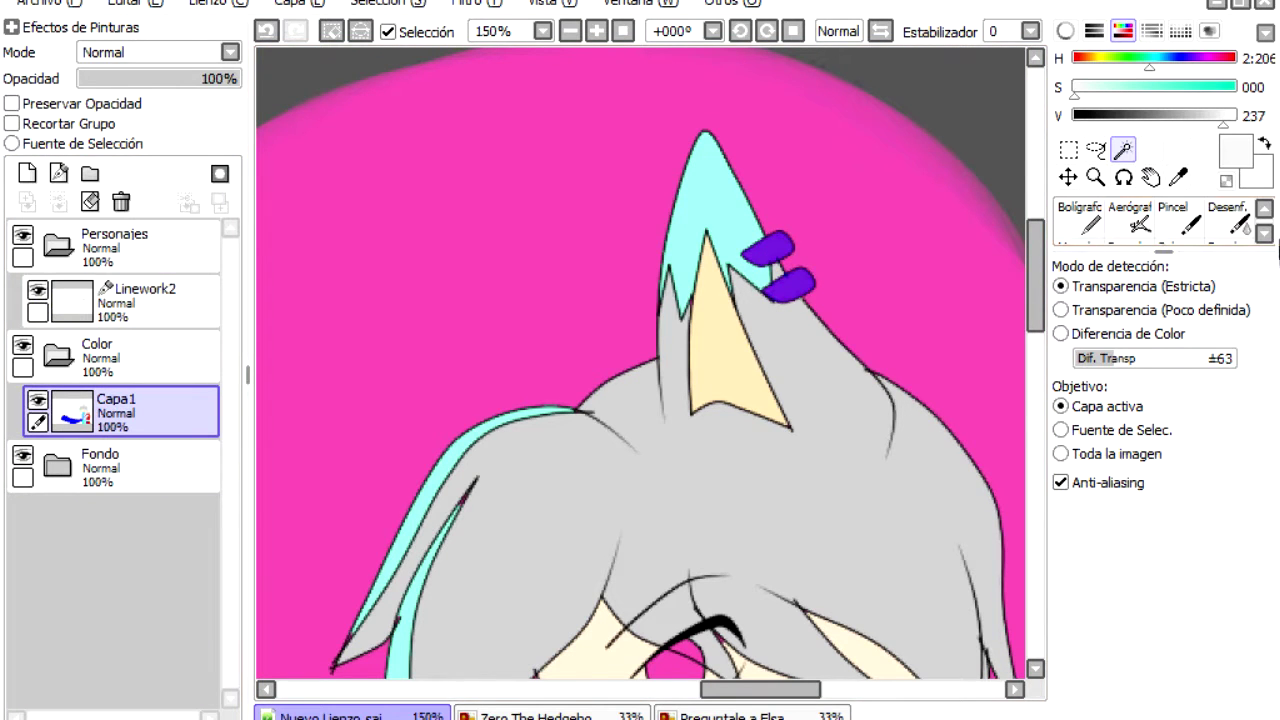
Step: Color the two selected earrings on Capa1
{"action": "left_click", "coordinate": [1264, 210]}
{"action": "scroll", "coordinate": [640, 360], "scroll_direction": "down", "scroll_amount": 2}
{"action": "left_click", "coordinate": [1080, 218]}
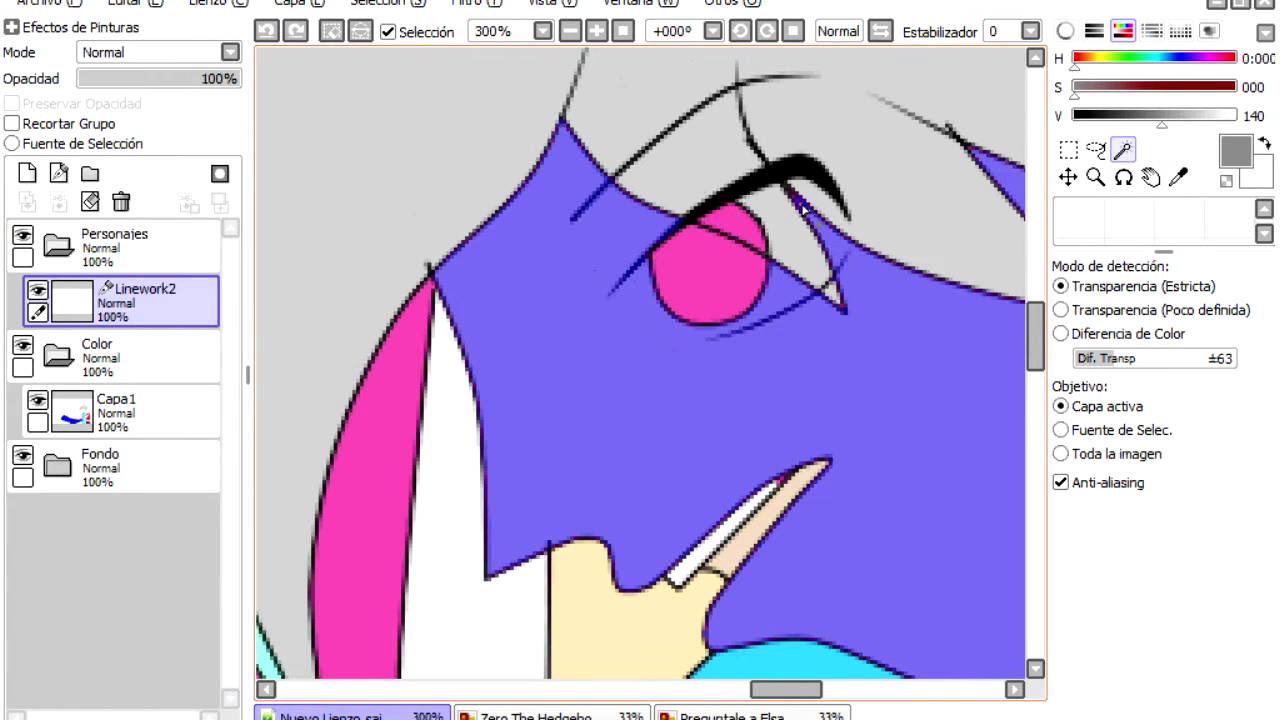
Step: Add a new layer above Capa1 and paint the white of the eye with the size 14 pen
{"action": "left_click", "coordinate": [116, 410]}
{"action": "left_click", "coordinate": [27, 172]}
{"action": "left_click", "coordinate": [1080, 218]}
{"action": "left_click", "coordinate": [1154, 561]}
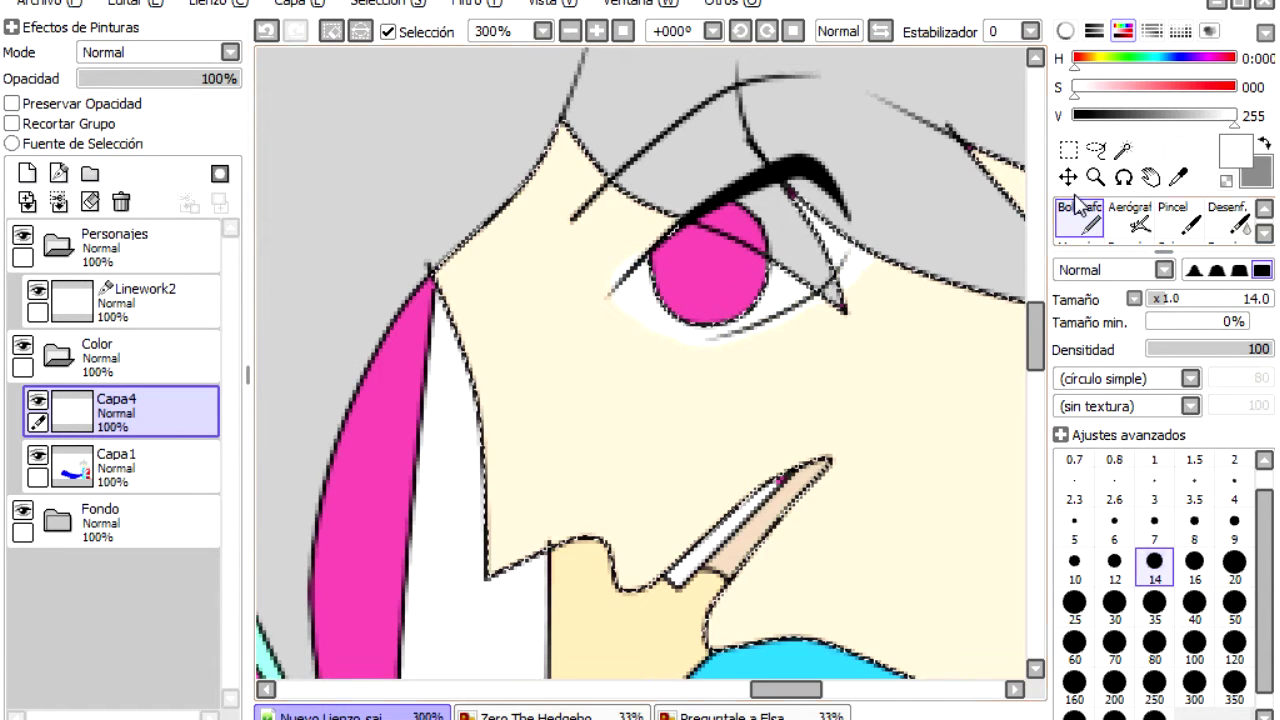
Step: Clean up the edges of the eye white on Capa4 with the size 14 eraser, and return to the pen
{"action": "scroll", "coordinate": [1062, 204], "scroll_direction": "down", "scroll_amount": 1}
{"action": "left_click", "coordinate": [1140, 220]}
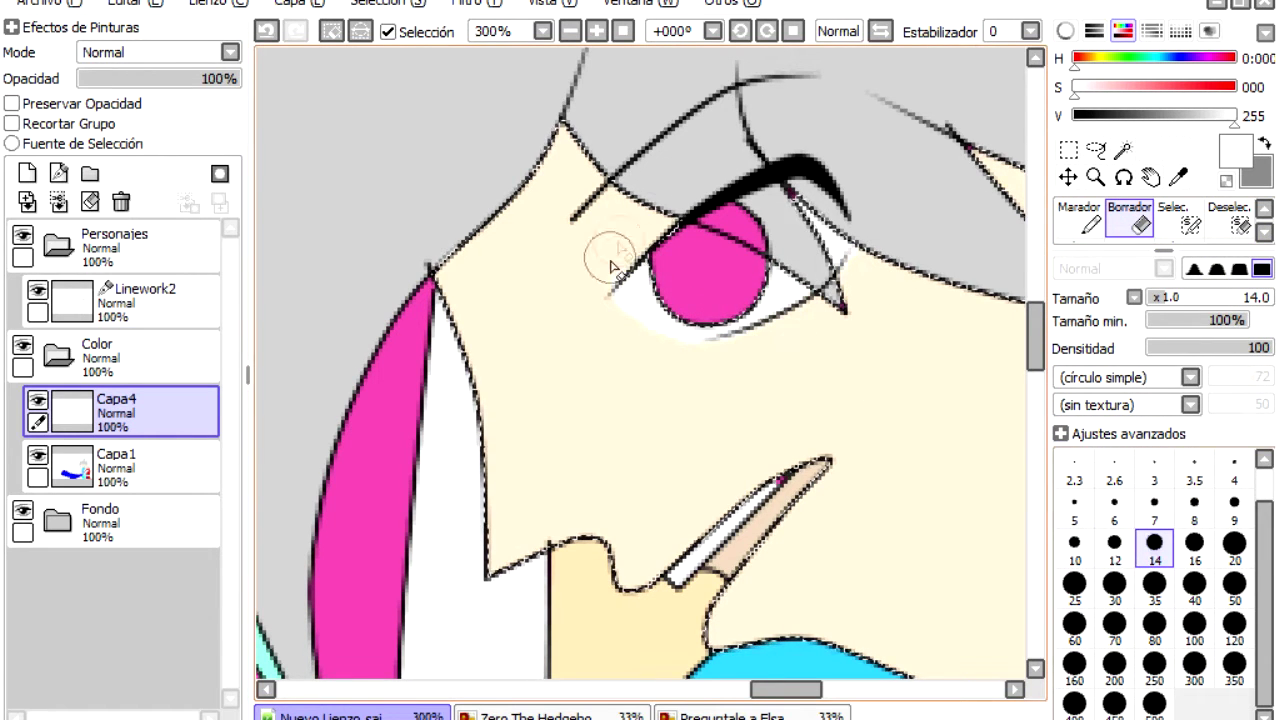
{"action": "key", "text": "n"}
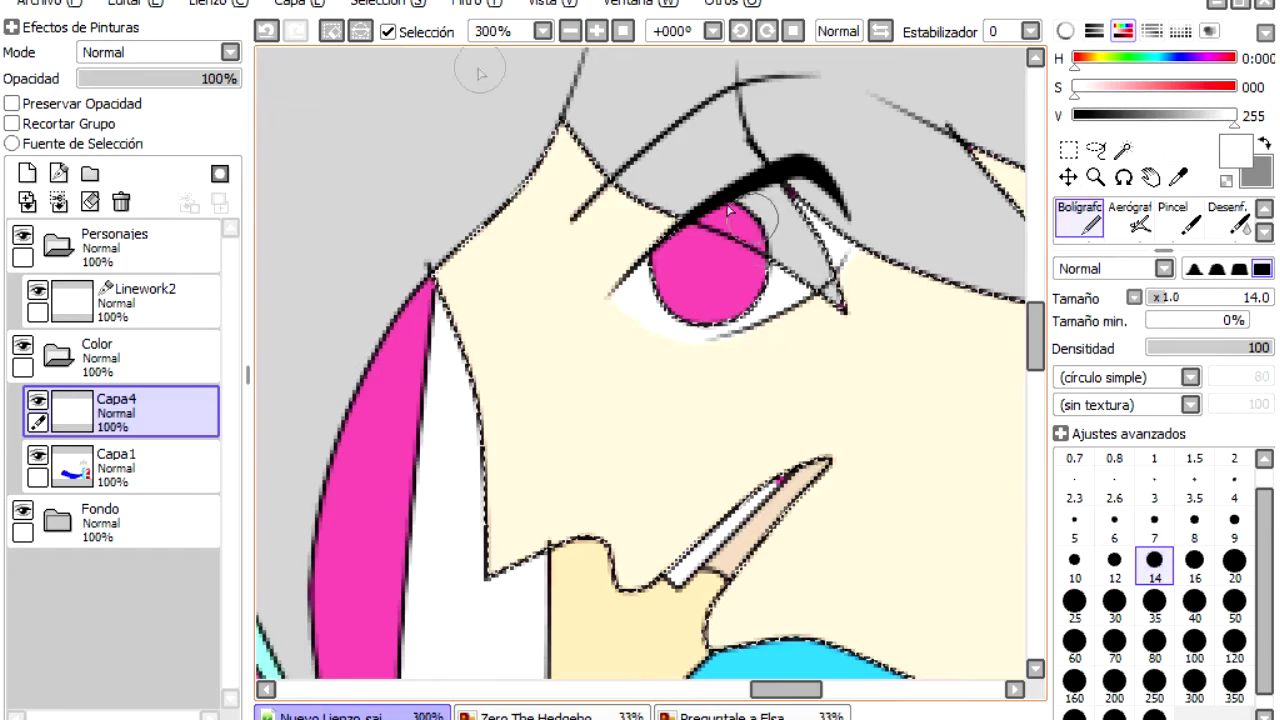
Step: Clear the selection and merge Capa4 down into Capa1
{"action": "scroll", "coordinate": [760, 218], "scroll_direction": "down", "scroll_amount": 2}
{"action": "left_click", "coordinate": [332, 31]}
{"action": "left_click", "coordinate": [59, 201]}
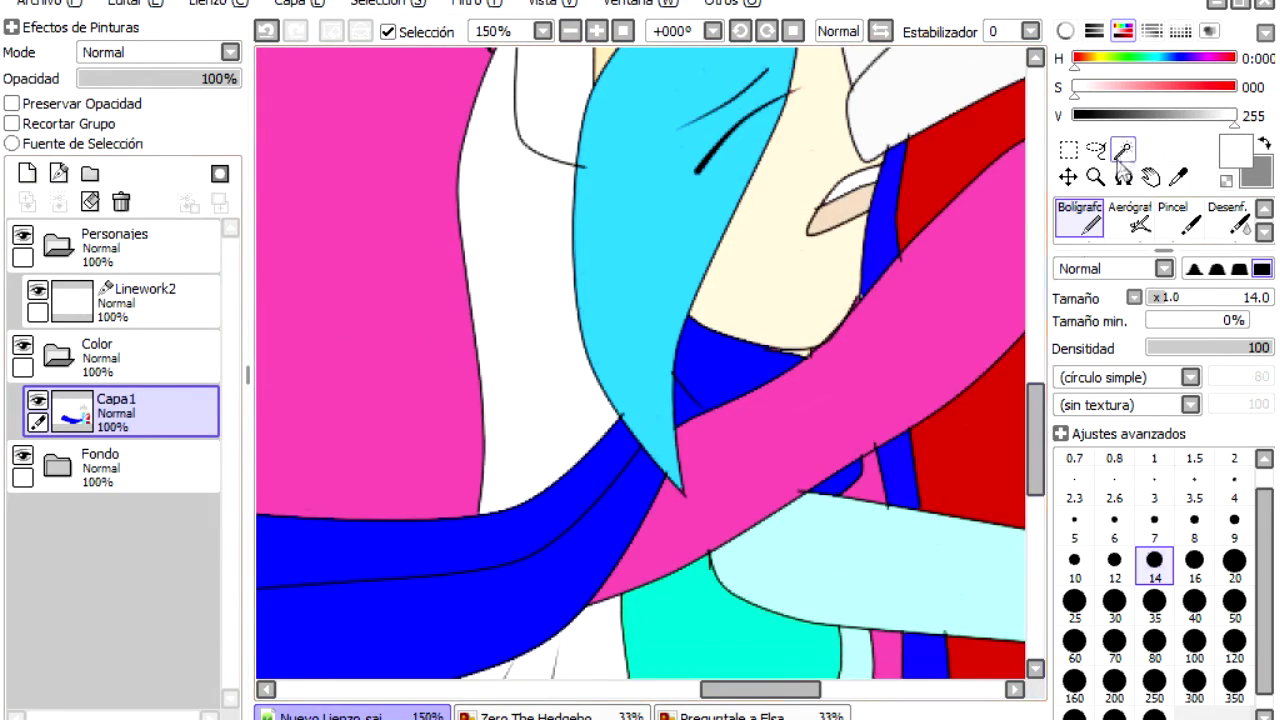
Step: Select the pink sleeve crossing the chest and the red jacket's vertical edge strip, and make Capa1 active
{"action": "left_click", "coordinate": [839, 441]}
{"action": "scroll", "coordinate": [839, 441], "scroll_direction": "down", "scroll_amount": 2}
{"action": "left_click", "coordinate": [116, 405]}
{"action": "key", "text": "alt"}
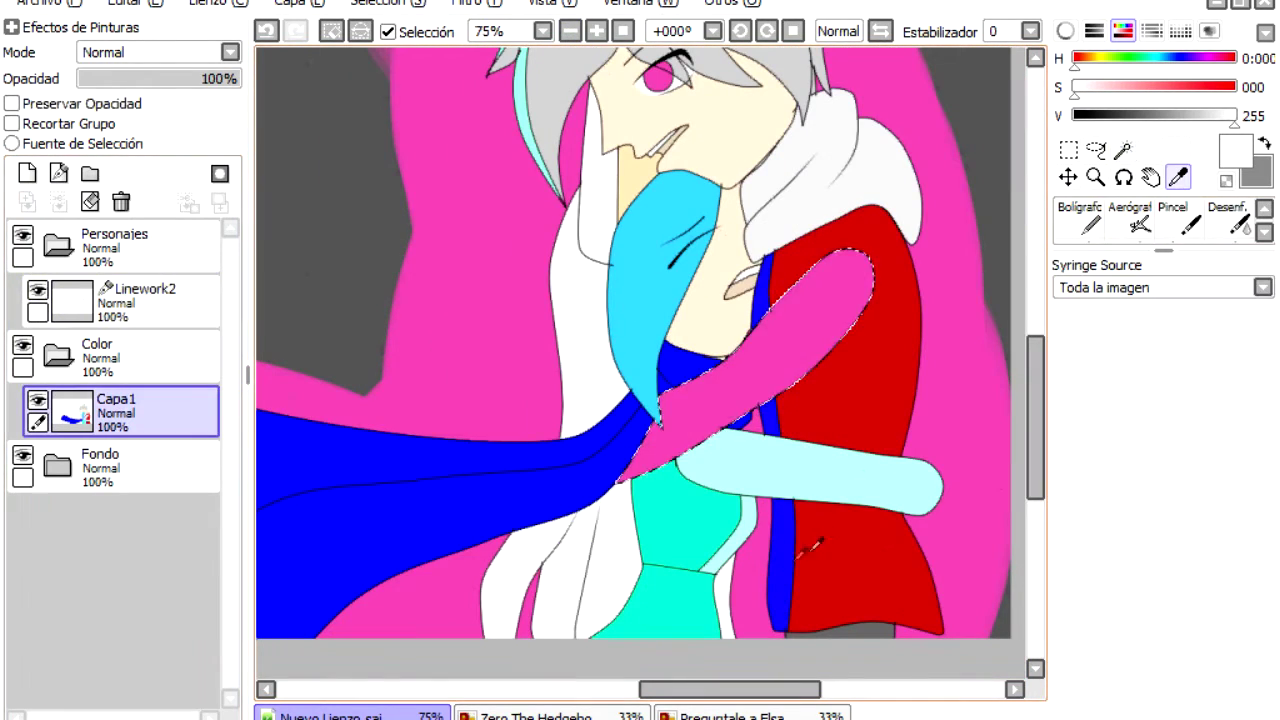
{"action": "left_click", "coordinate": [1090, 224]}
{"action": "left_click", "coordinate": [1122, 148]}
{"action": "left_click", "coordinate": [140, 300]}
{"action": "left_click", "coordinate": [780, 500]}
{"action": "left_click", "coordinate": [116, 405]}
Step: Fill the selected sleeve and jacket edge strip on Capa1 with sky blue, hue 3:132, saturation 178, value 255
{"action": "left_click", "coordinate": [1080, 215]}
{"action": "left_click", "coordinate": [1264, 147]}
{"action": "left_click", "coordinate": [806, 352]}
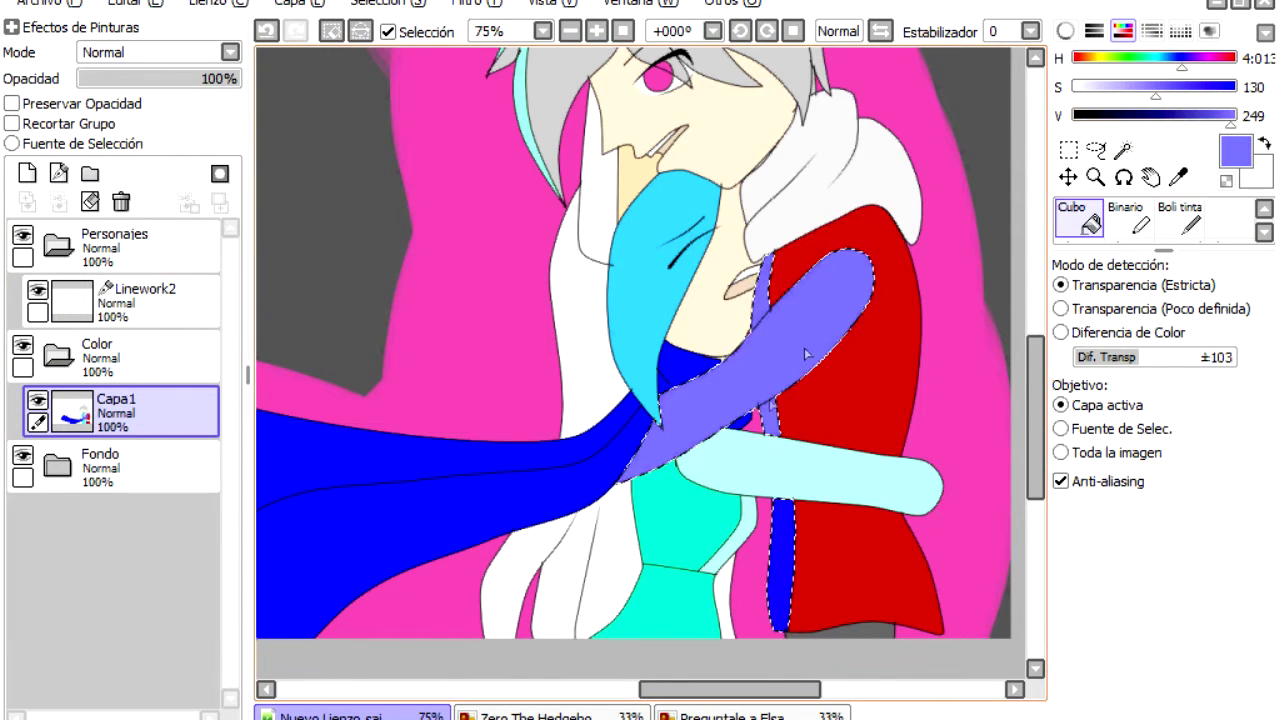
{"action": "left_click", "coordinate": [1237, 115]}
{"action": "left_click", "coordinate": [822, 337]}
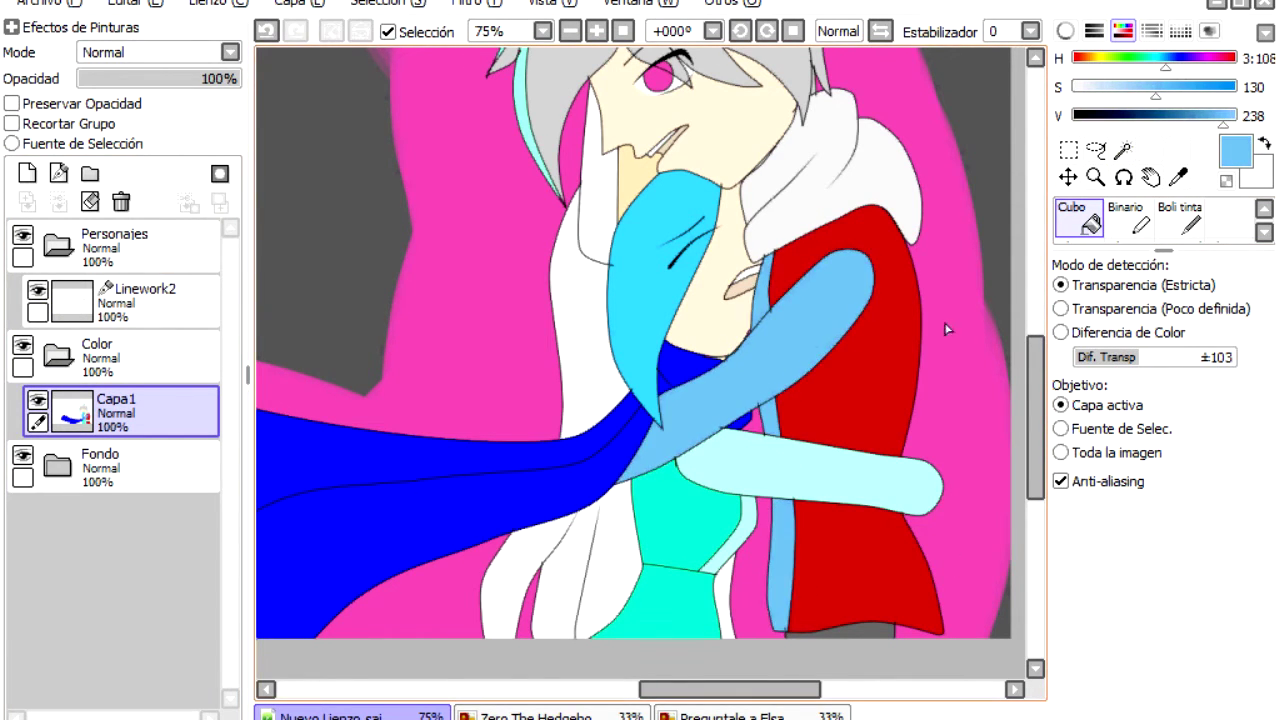
{"action": "key", "text": "minus"}
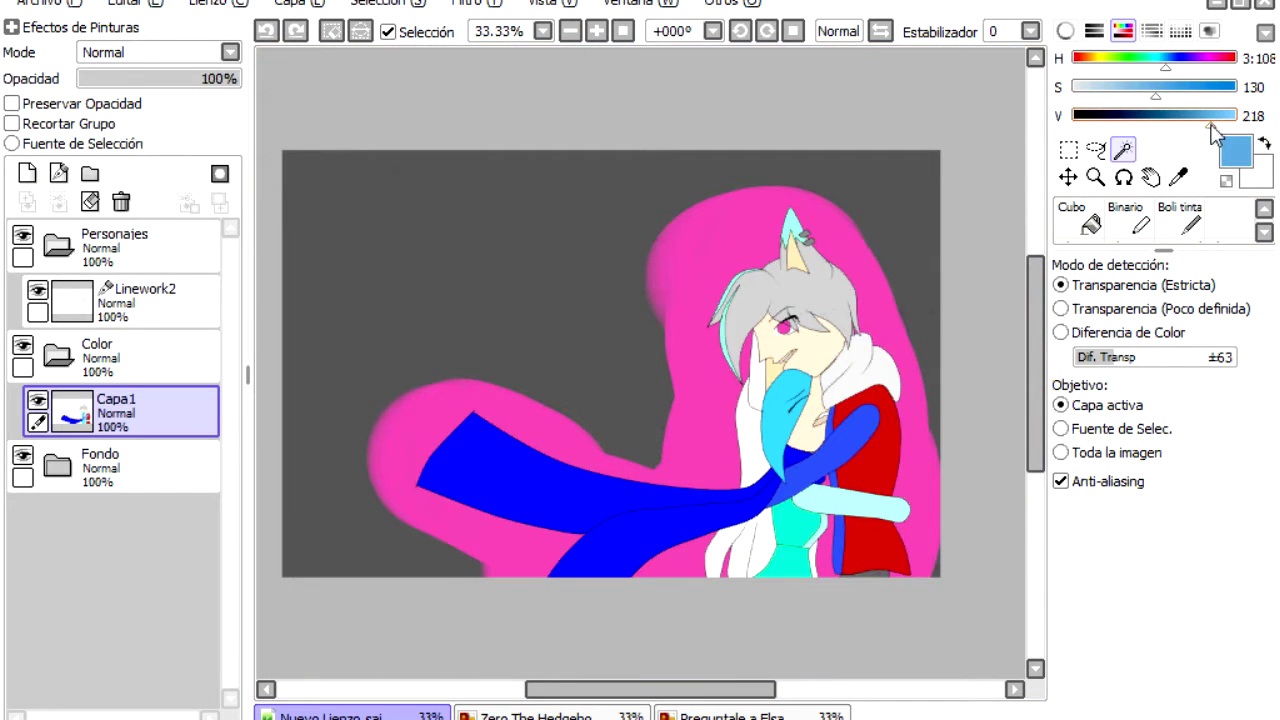
{"action": "left_click", "coordinate": [1090, 226]}
{"action": "left_click", "coordinate": [843, 466]}
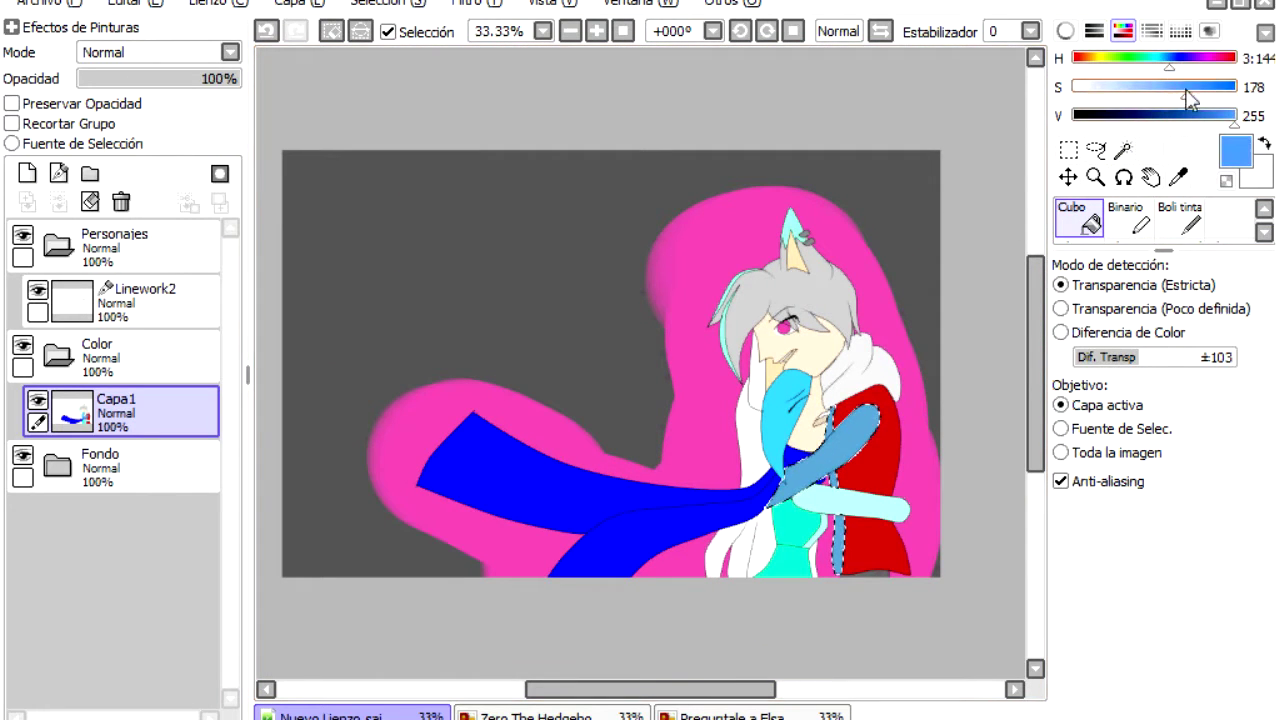
Step: Close the Color folder and create a folder named Ojos above it, holding a new layer and set to Pasar a Través
{"action": "left_click", "coordinate": [58, 355]}
{"action": "left_click", "coordinate": [89, 173]}
{"action": "double_click", "coordinate": [138, 365]}
{"action": "type", "text": "Col"}
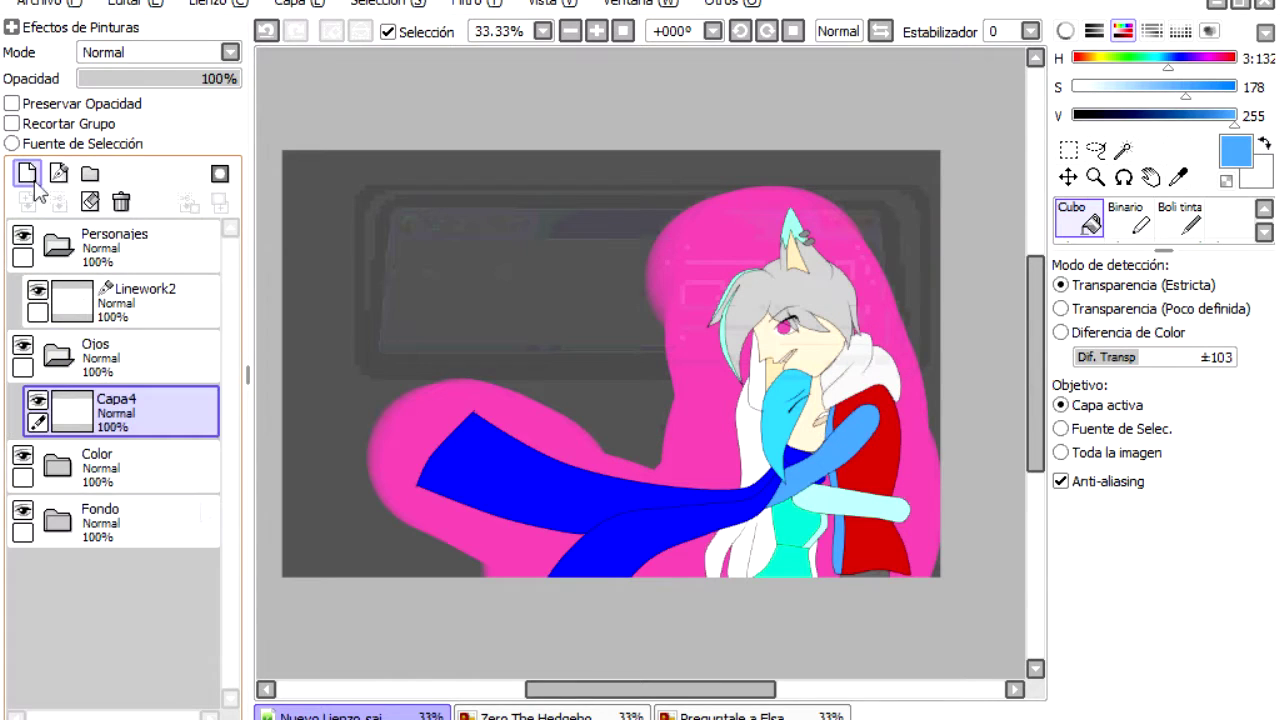
{"action": "left_click", "coordinate": [140, 355]}
{"action": "left_click", "coordinate": [140, 410]}
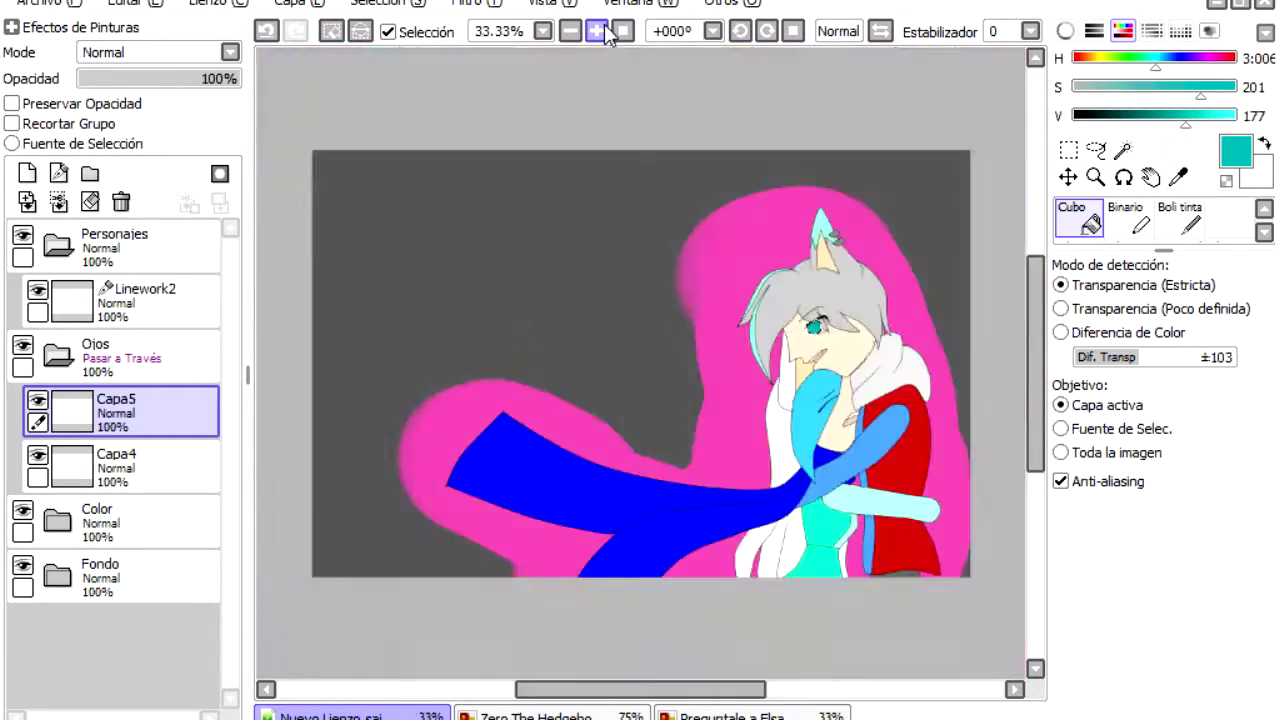
Step: Cover the selected iris with black on Capa5 and erase part of it with the size 25 eraser to expose the teal
{"action": "left_click", "coordinate": [596, 31]}
{"action": "left_click", "coordinate": [596, 31]}
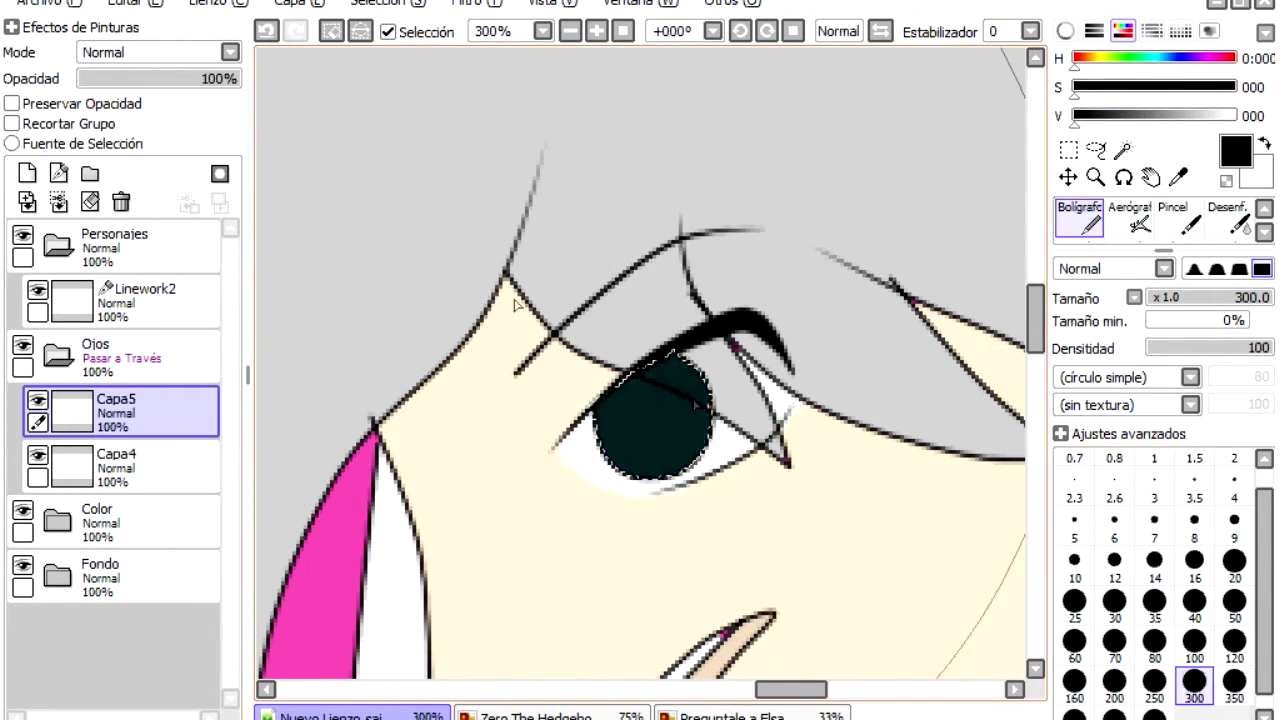
{"action": "key", "text": "e"}
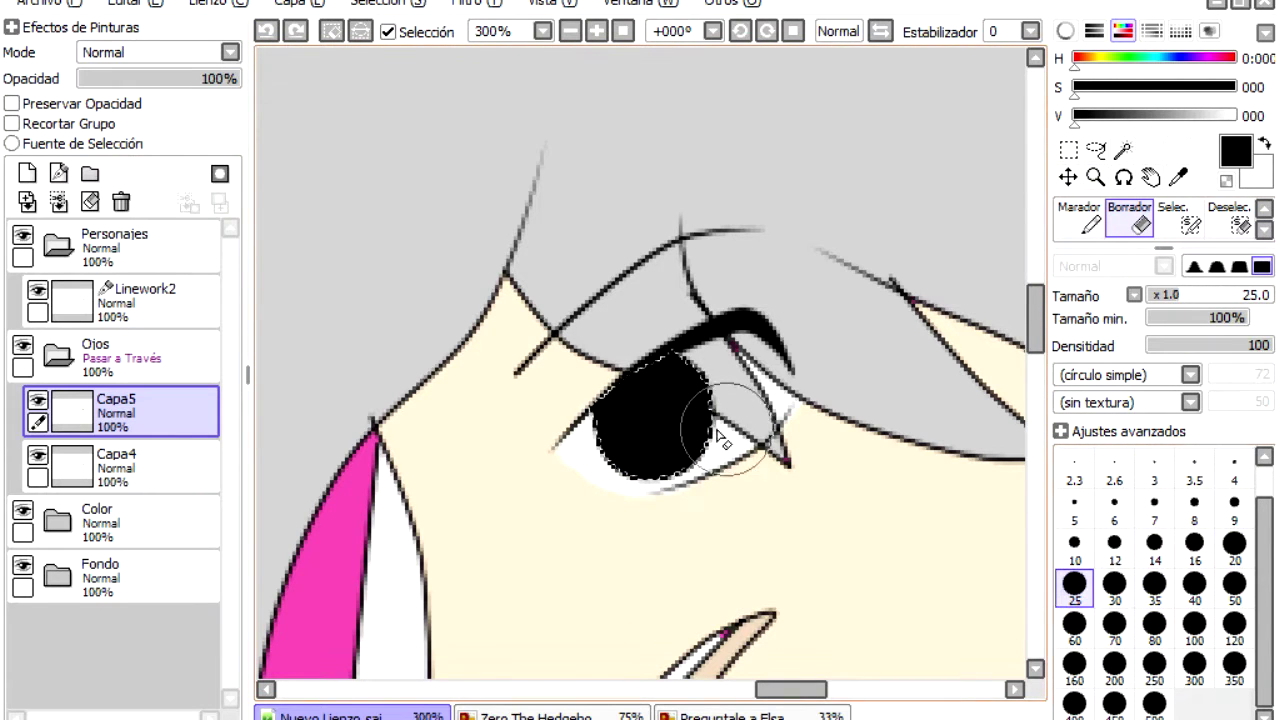
Step: Draw a black pupil on a new layer with the size 14 pen and merge it down into Capa5
{"action": "left_click", "coordinate": [27, 173]}
{"action": "left_click", "coordinate": [1080, 215]}
{"action": "left_click", "coordinate": [1154, 556]}
{"action": "left_click_drag", "start_coordinate": [640, 400], "coordinate": [680, 440]}
{"action": "left_click", "coordinate": [265, 30]}
{"action": "left_click", "coordinate": [58, 201]}
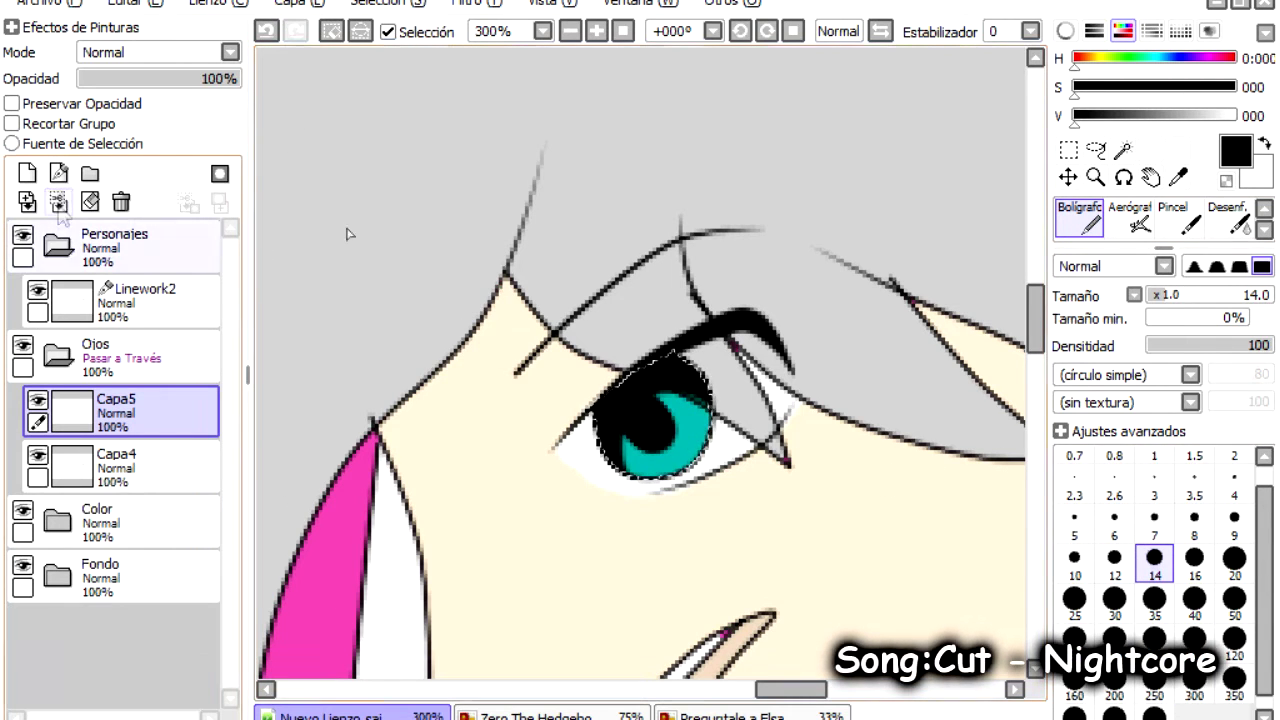
Step: Soften the edges of the black iris shading and pupil on Capa5 with the size 10 blur tool
{"action": "double_click", "coordinate": [1228, 215]}
{"action": "left_click", "coordinate": [915, 417]}
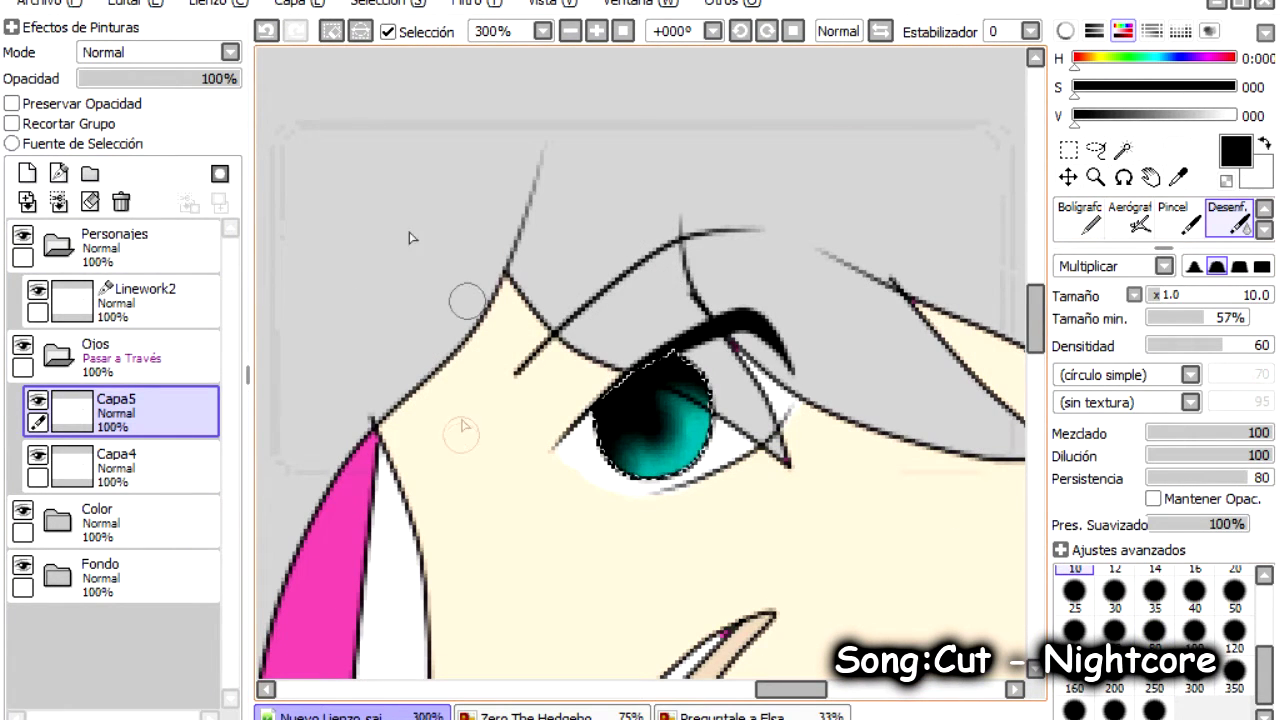
Step: Add a new layer above Capa5 and sample the iris's teal color
{"action": "left_click", "coordinate": [27, 173]}
{"action": "left_click", "coordinate": [1090, 215]}
{"action": "left_click", "coordinate": [1178, 177]}
{"action": "left_click", "coordinate": [650, 430]}
{"action": "left_click", "coordinate": [37, 465]}
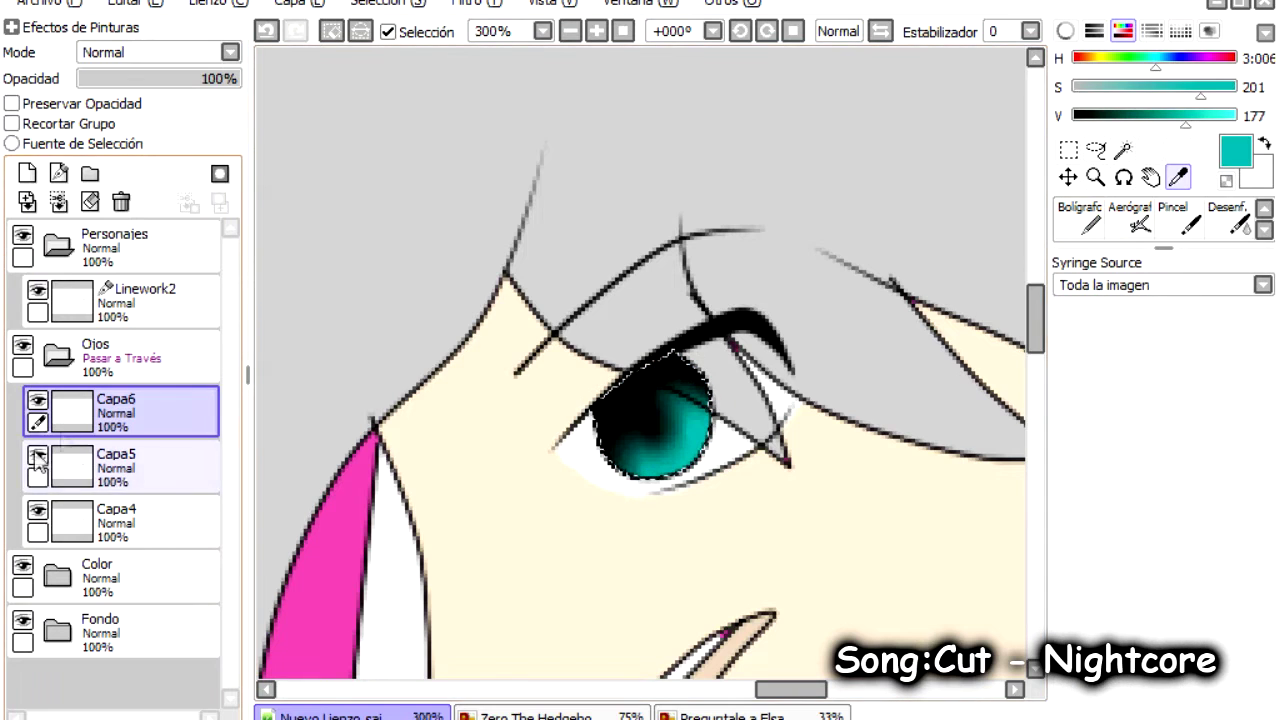
{"action": "left_click", "coordinate": [37, 458]}
Step: Paint bright green spots of decreasing size along the iris's outer and lower edge on Capa6, finishing with the size 2 pen
{"action": "left_click", "coordinate": [1090, 218]}
{"action": "left_click", "coordinate": [597, 31]}
{"action": "left_click", "coordinate": [1154, 516]}
{"action": "left_click", "coordinate": [699, 429]}
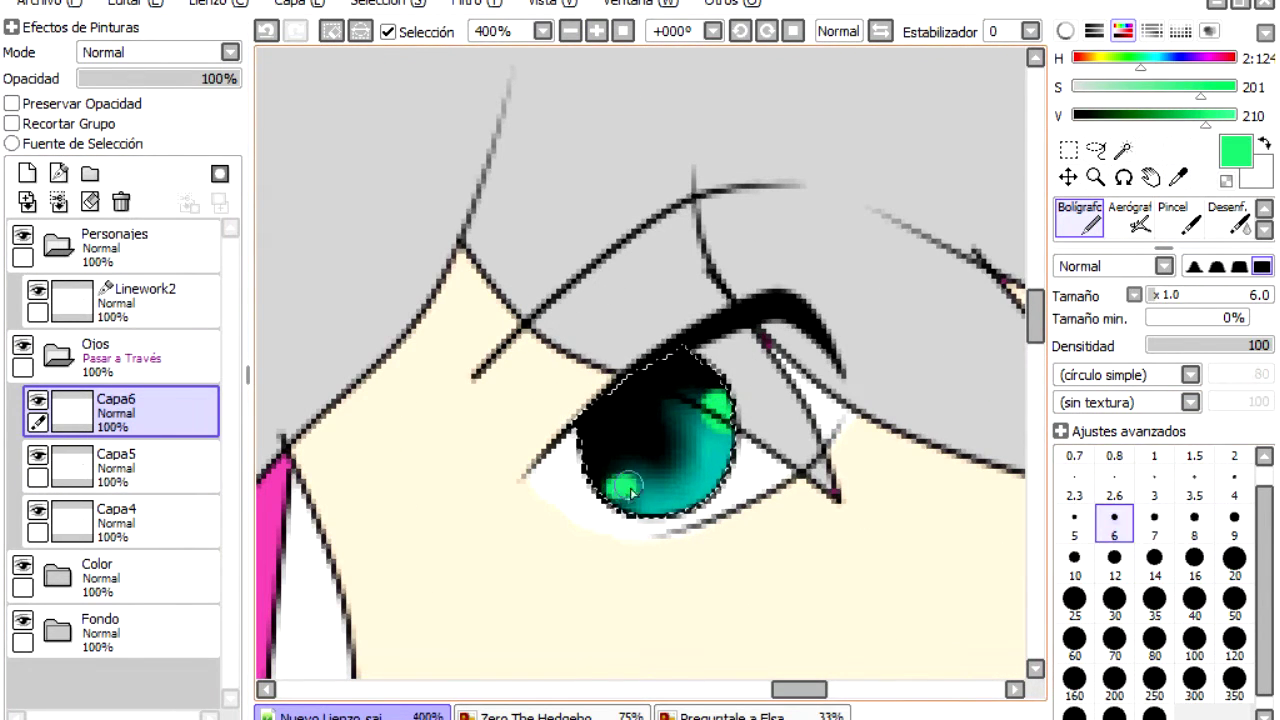
{"action": "left_click", "coordinate": [1234, 456]}
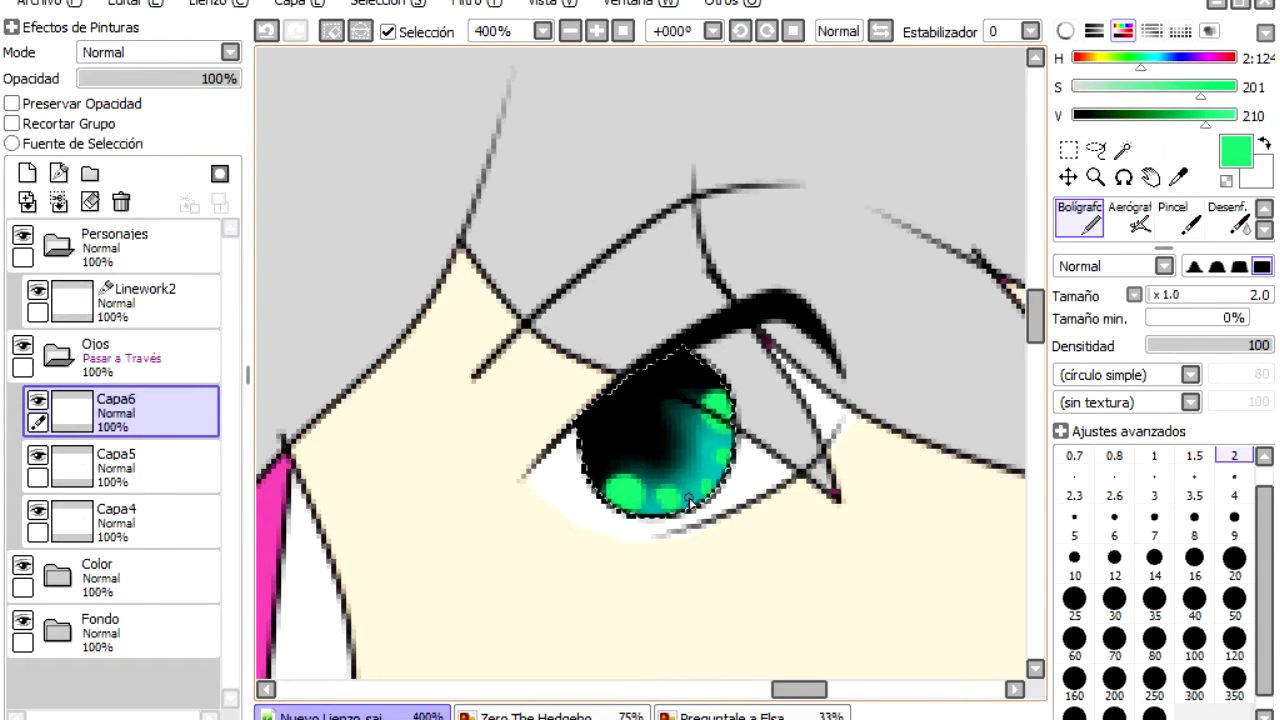
Step: Add a new layer above Capa6, sample the iris's teal, and set the layer's mode to Luminosidad
{"action": "key", "text": "ctrl+shift+n"}
{"action": "left_click", "coordinate": [37, 513]}
{"action": "left_click", "coordinate": [634, 443], "text": "alt"}
{"action": "left_click", "coordinate": [158, 52]}
{"action": "left_click", "coordinate": [110, 151]}
Step: Paint a teal glow over the iris on Capa7 with the size 50 pen and soften it with the size 10 blur tool
{"action": "left_click_drag", "start_coordinate": [640, 406], "coordinate": [690, 440]}
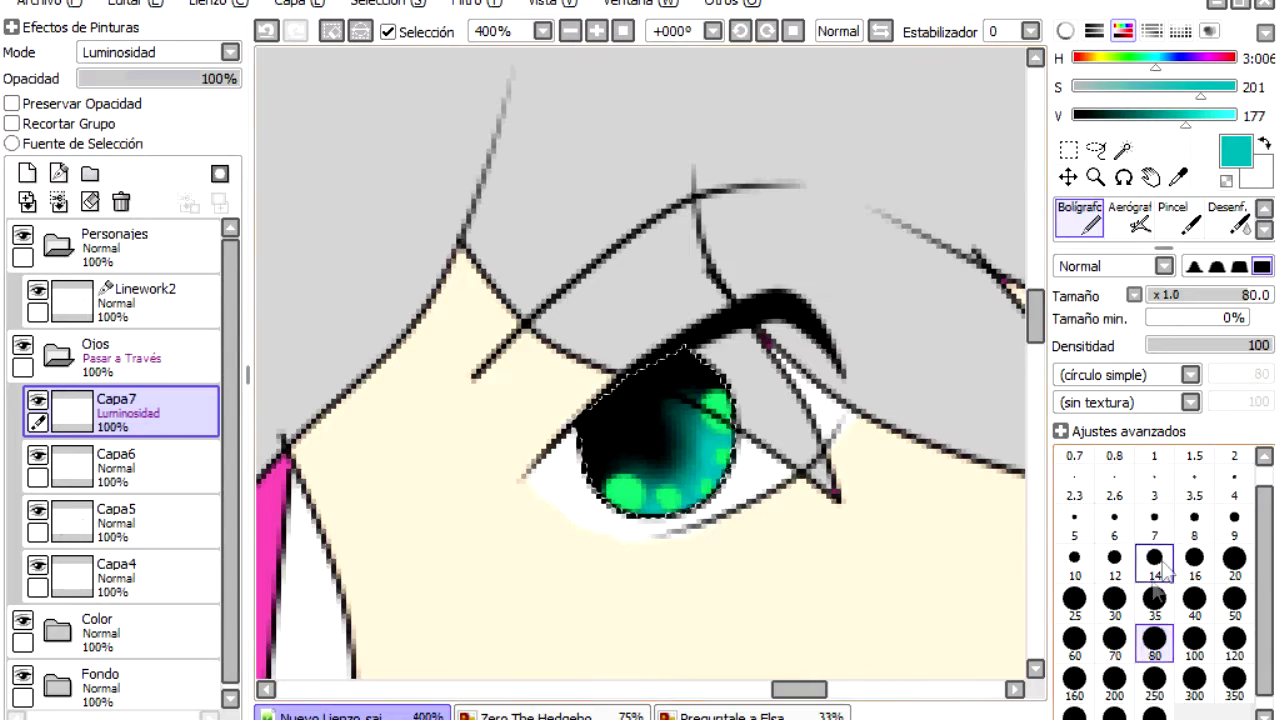
{"action": "left_click", "coordinate": [1234, 598]}
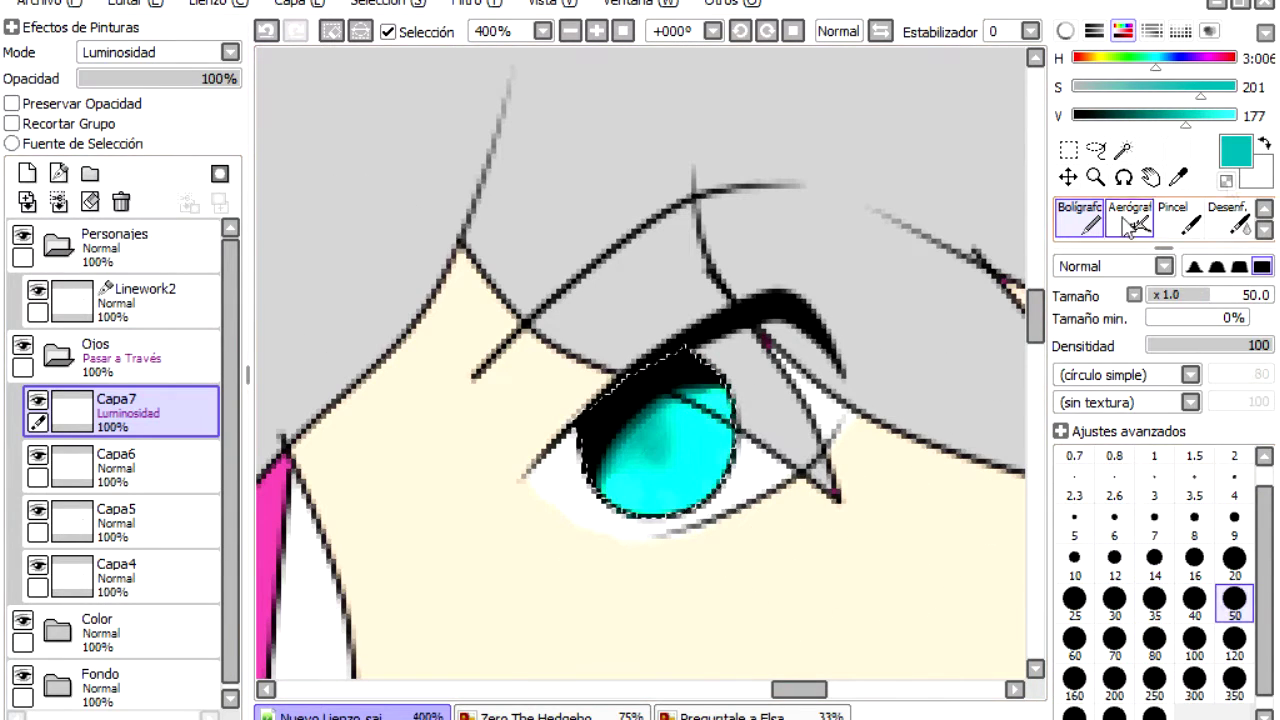
{"action": "key", "text": "e"}
{"action": "key", "text": "b"}
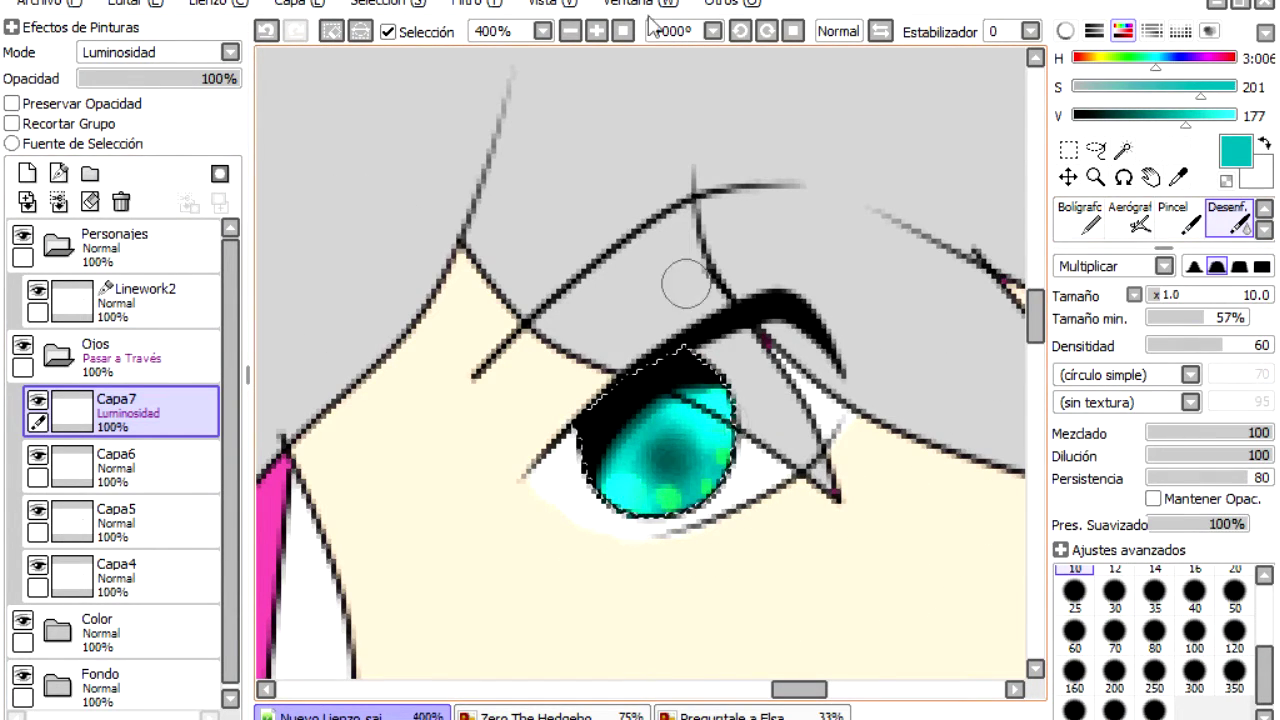
Step: Close the Ojos folder and delete the pink backdrop layer from the Fondo folder
{"action": "scroll", "coordinate": [686, 285], "scroll_direction": "down", "scroll_amount": 6}
{"action": "left_click", "coordinate": [57, 355]}
{"action": "double_click", "coordinate": [180, 531]}
{"action": "left_click", "coordinate": [817, 316]}
{"action": "left_click", "coordinate": [121, 202]}
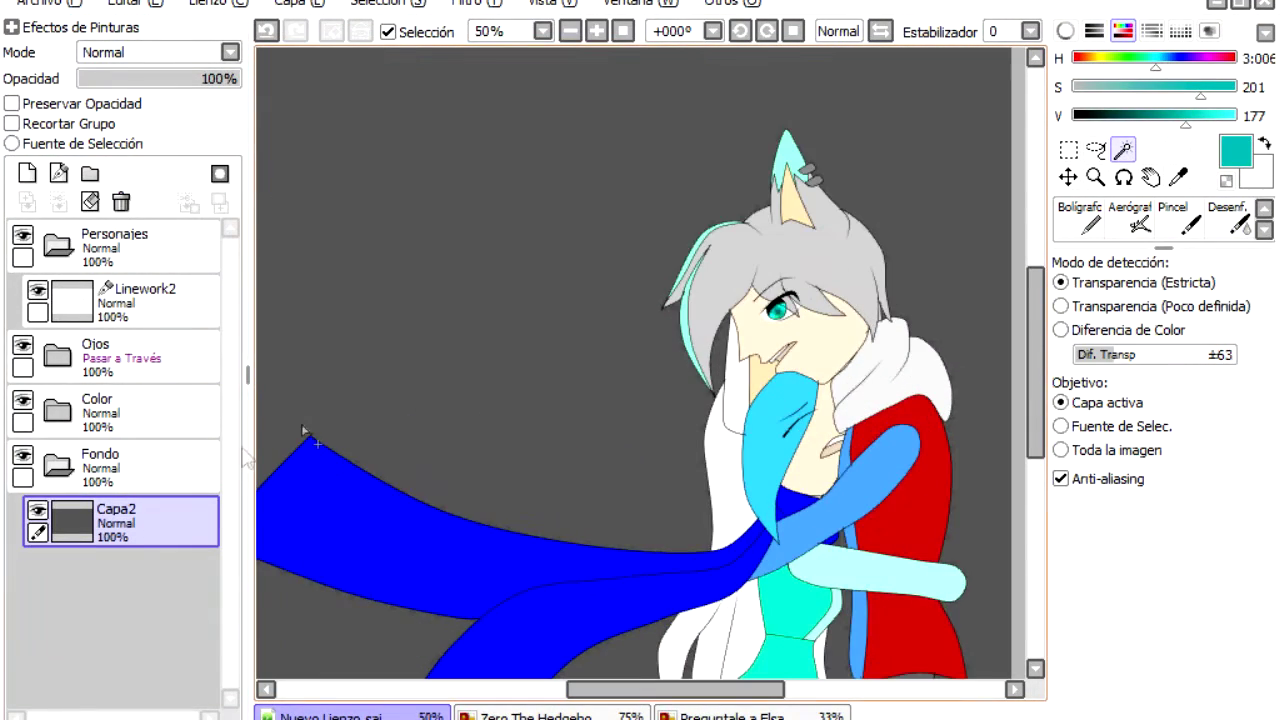
Step: Darken the gray background on Capa2 strongly by lowering its luminance with Hue and Saturation
{"action": "key", "text": "ctrl+u"}
{"action": "left_click_drag", "start_coordinate": [637, 557], "coordinate": [517, 580]}
{"action": "left_click", "coordinate": [696, 610]}
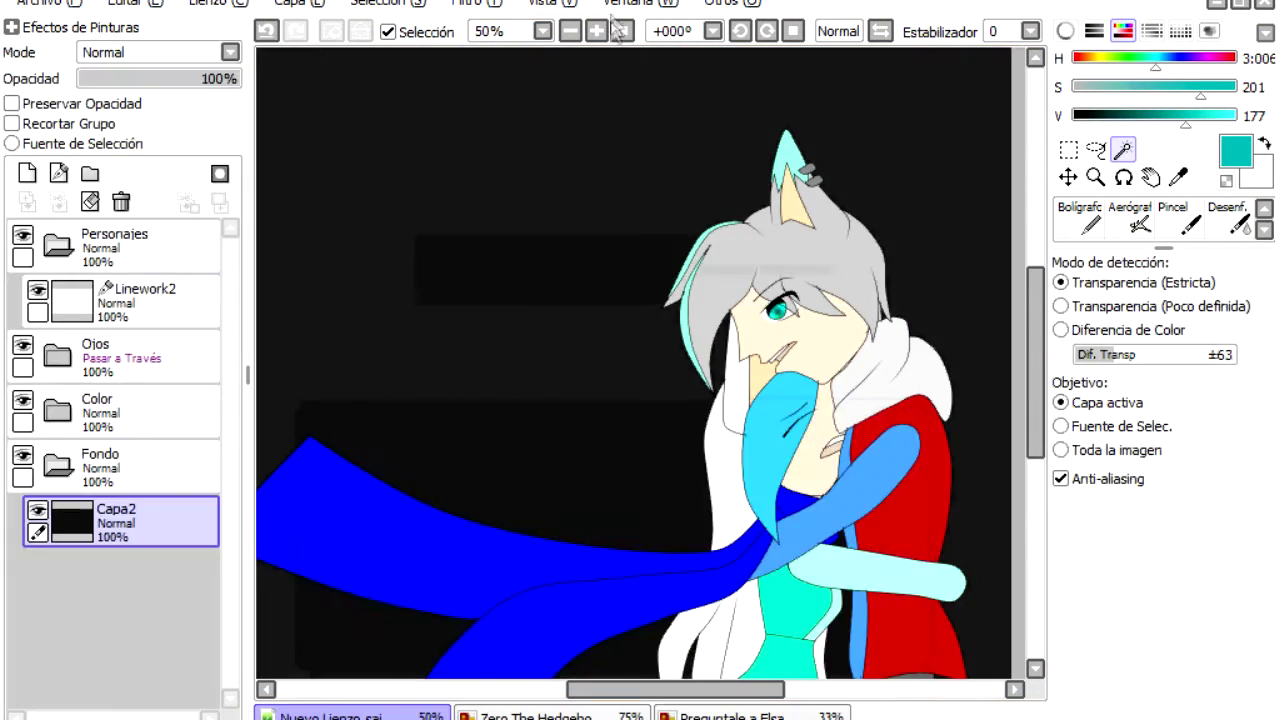
Step: Raise the luminance of Capa2 slightly with Hue and Saturation
{"action": "left_click", "coordinate": [569, 31]}
{"action": "left_click", "coordinate": [478, 3]}
{"action": "left_click", "coordinate": [496, 31]}
{"action": "left_click_drag", "start_coordinate": [639, 560], "coordinate": [660, 580]}
{"action": "left_click", "coordinate": [660, 622]}
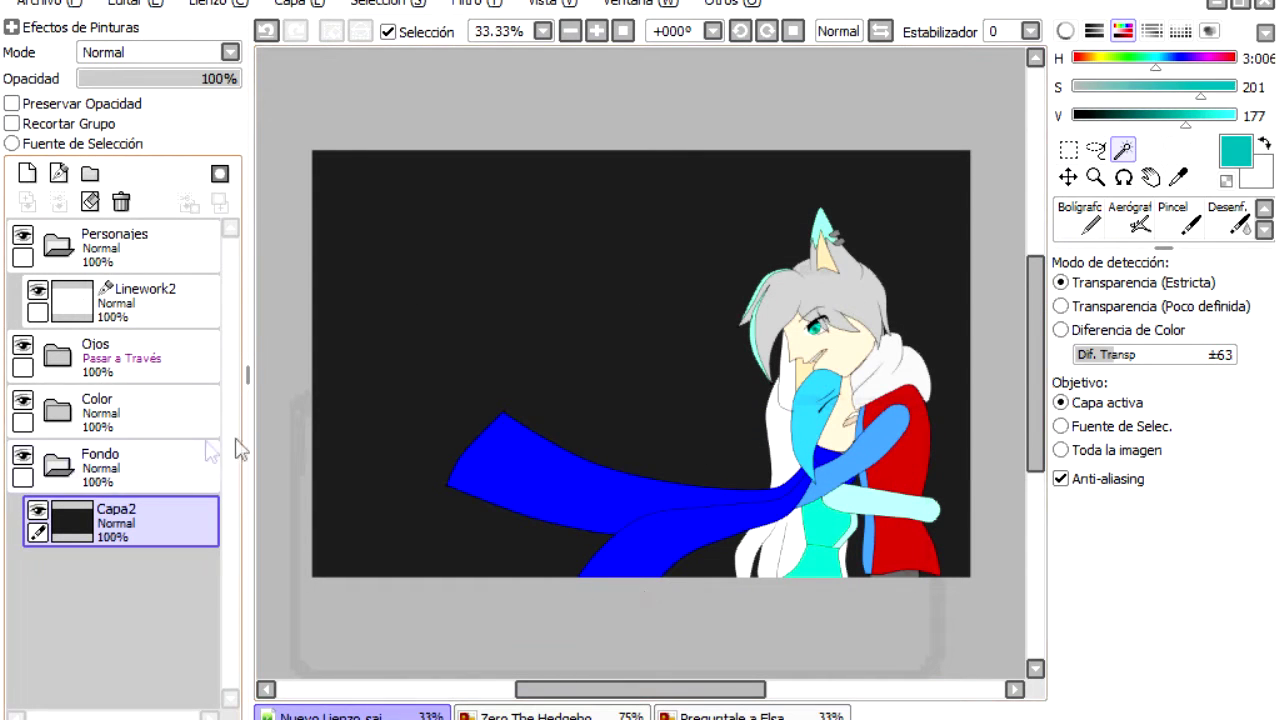
Step: Add a new layer above Capa2 and paint gray across the upper part of the background with a large pen
{"action": "left_click", "coordinate": [27, 173]}
{"action": "left_click", "coordinate": [1080, 218]}
{"action": "left_click", "coordinate": [1160, 115]}
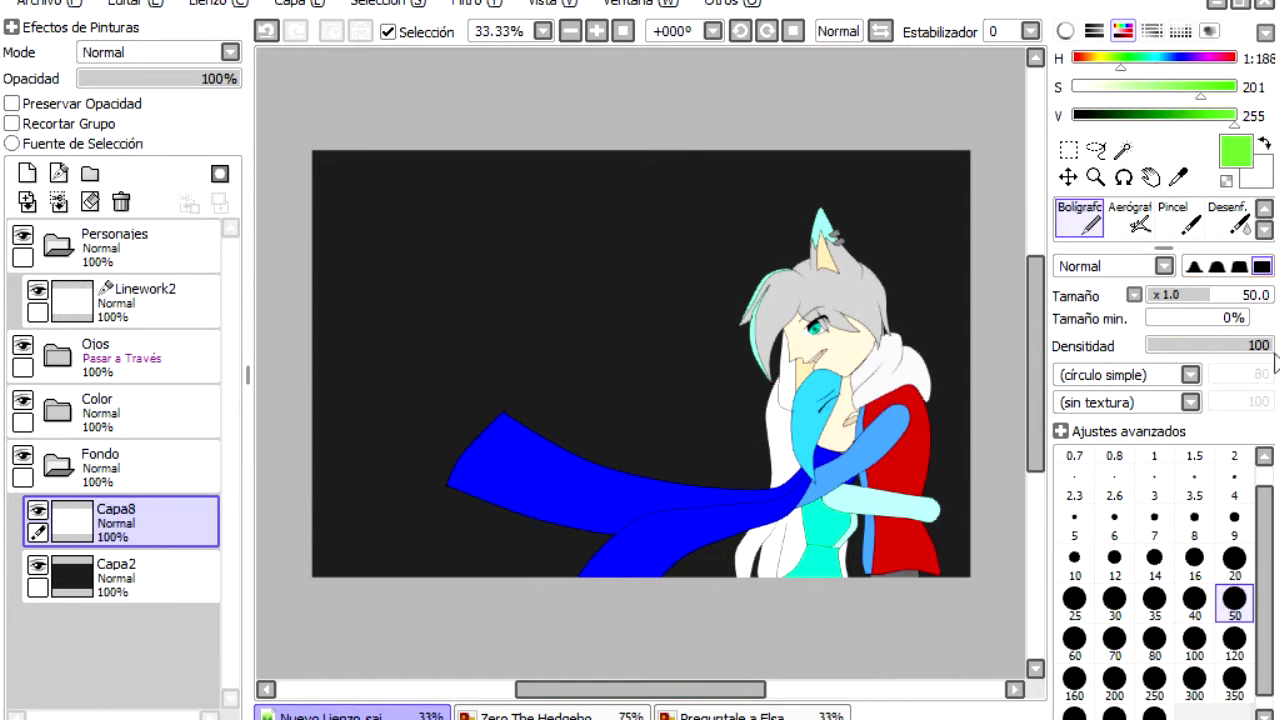
{"action": "left_click", "coordinate": [1154, 680]}
{"action": "mouse_move", "coordinate": [960, 160]}
{"action": "left_mouse_down"}
{"action": "mouse_move", "coordinate": [871, 223]}
{"action": "mouse_move", "coordinate": [314, 189]}
{"action": "mouse_move", "coordinate": [543, 251]}
{"action": "left_mouse_up"}
Step: Blend the gray paint on Capa8 into a gradient with the size 300 blur tool and transform it upward
{"action": "left_click", "coordinate": [1228, 218]}
{"action": "left_click", "coordinate": [1194, 695]}
{"action": "left_click_drag", "start_coordinate": [985, 510], "coordinate": [266, 394]}
{"action": "left_click", "coordinate": [290, 3]}
{"action": "left_click", "coordinate": [391, 414]}
{"action": "left_click_drag", "start_coordinate": [320, 337], "coordinate": [335, 260]}
{"action": "left_click", "coordinate": [1094, 440]}
{"action": "left_click", "coordinate": [115, 575]}
{"action": "left_click", "coordinate": [475, 5]}
{"action": "left_click", "coordinate": [540, 28]}
{"action": "key", "text": "Escape"}
Step: Lower the luminance of Capa8 by 14 with Hue and Saturation
{"action": "left_click", "coordinate": [166, 543]}
{"action": "left_click", "coordinate": [475, 5]}
{"action": "left_click", "coordinate": [540, 28]}
{"action": "left_click_drag", "start_coordinate": [639, 563], "coordinate": [611, 563]}
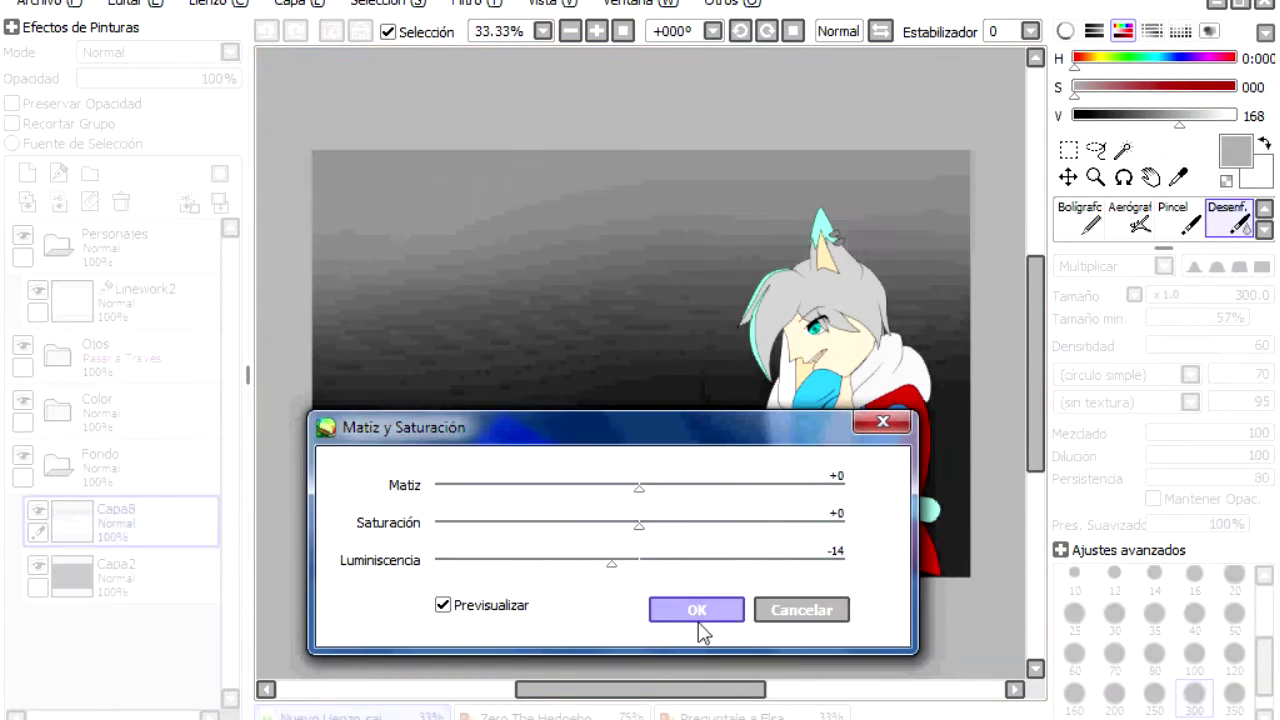
{"action": "left_click", "coordinate": [697, 610]}
Step: Add a new layer beneath Capa8, fill it with blue (hue 3:248, saturation 255, value 255), and set its opacity to 17%
{"action": "left_click", "coordinate": [27, 173]}
{"action": "scroll", "coordinate": [1150, 220], "scroll_direction": "down", "scroll_amount": 2}
{"action": "left_click", "coordinate": [1080, 216]}
{"action": "left_click", "coordinate": [1148, 58]}
{"action": "left_click", "coordinate": [620, 490], "text": "alt"}
{"action": "left_click", "coordinate": [420, 460]}
{"action": "left_click", "coordinate": [126, 80]}
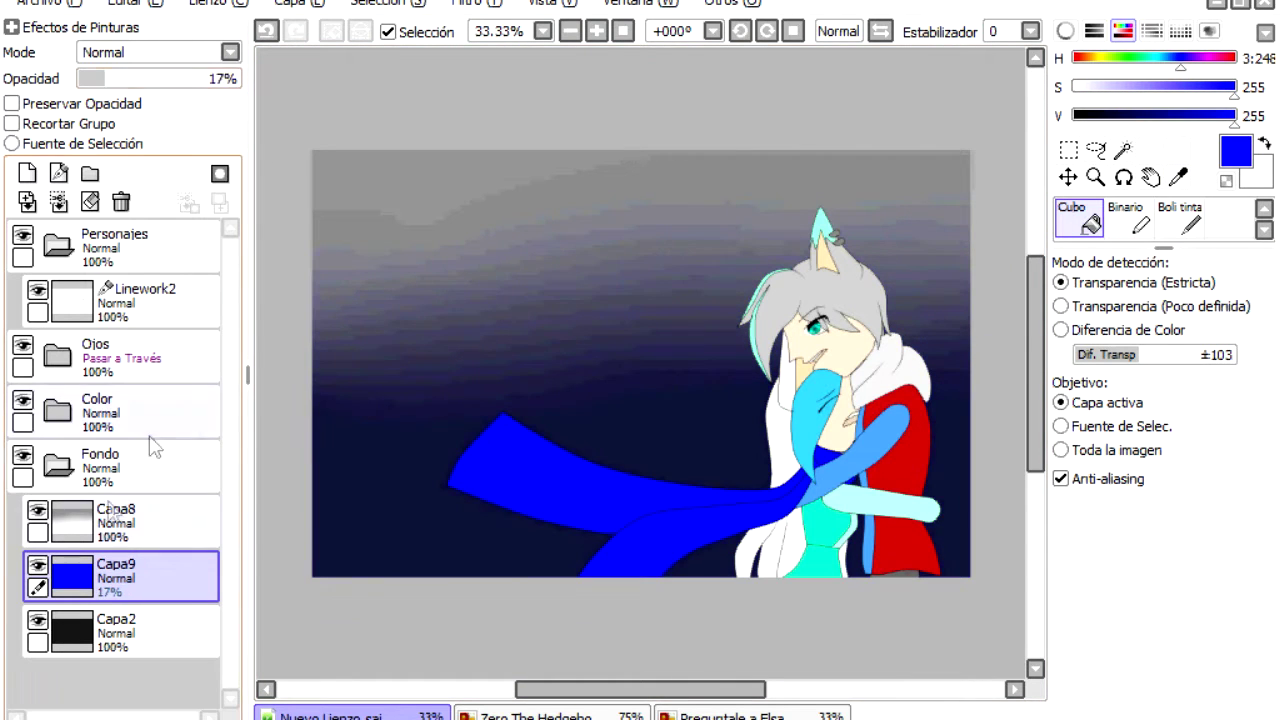
Step: Apply a Hue and Saturation adjustment to Capa8 and lower the layer's opacity to 34%
{"action": "left_click", "coordinate": [115, 520]}
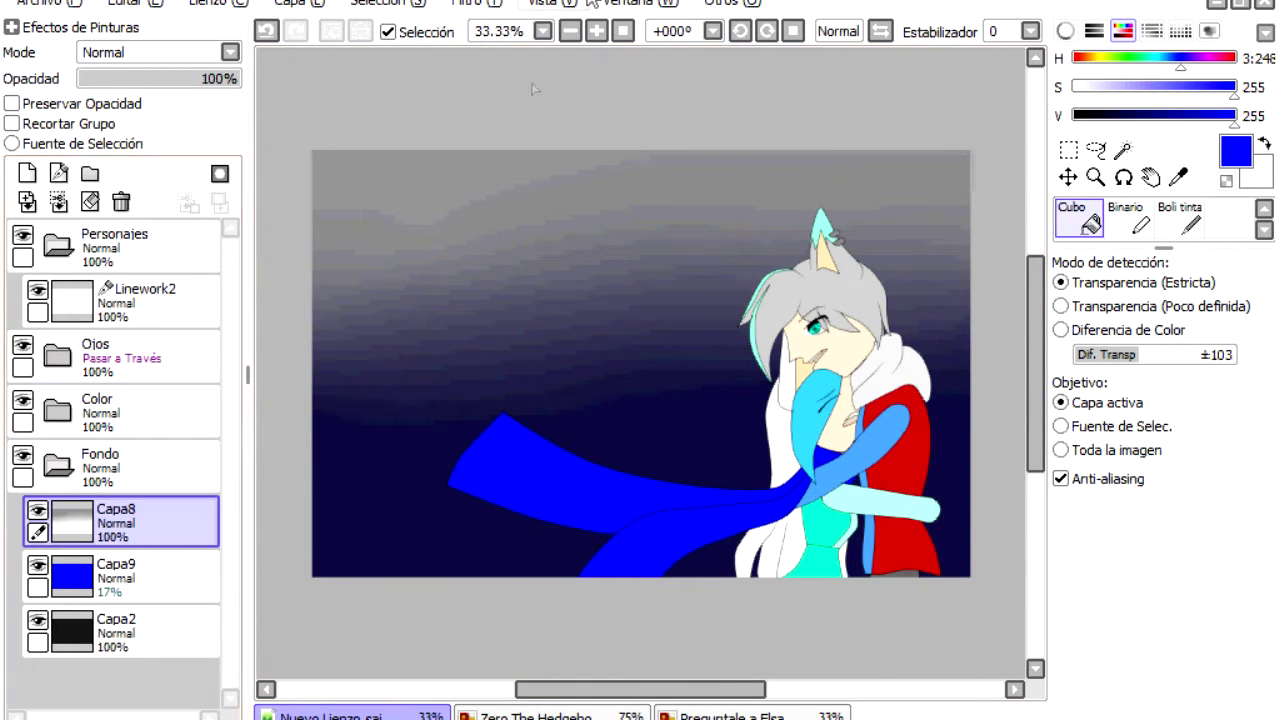
{"action": "left_click", "coordinate": [471, 4]}
{"action": "left_click", "coordinate": [514, 28]}
{"action": "left_click", "coordinate": [714, 606]}
{"action": "left_click", "coordinate": [135, 80]}
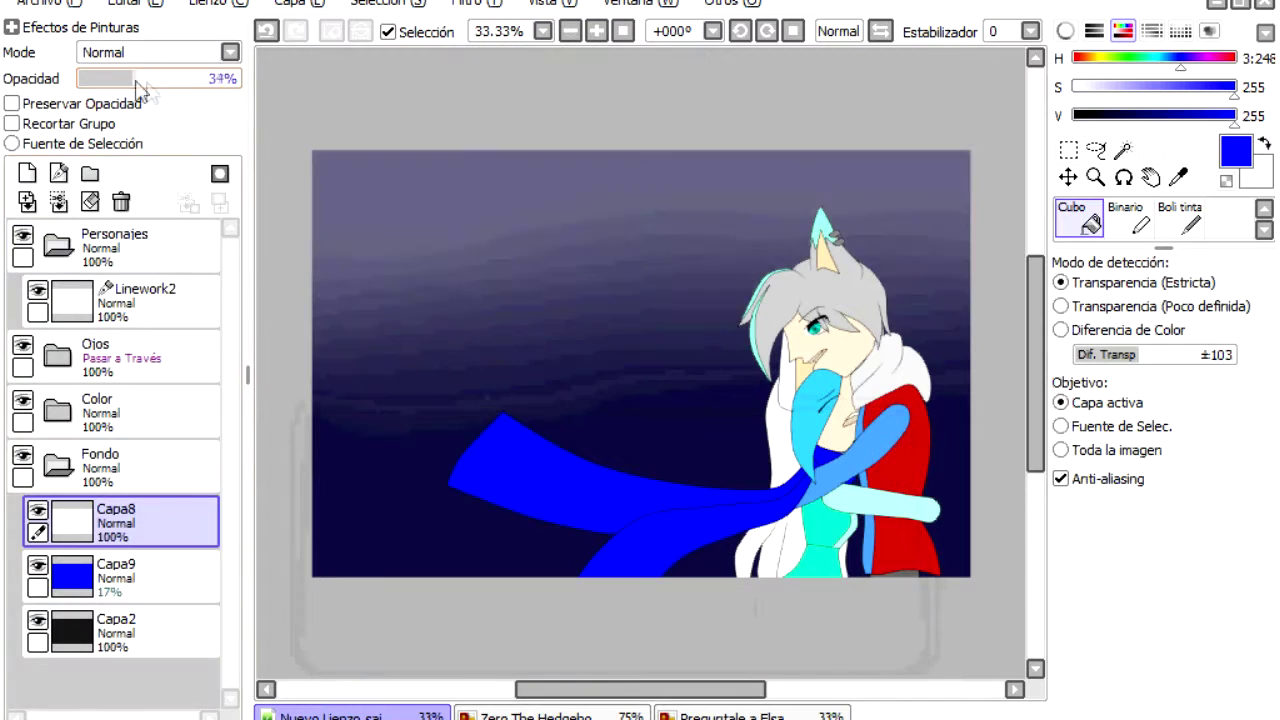
Step: Delete the gradient layer Capa8 and the blue layer Capa9 from the Fondo folder
{"action": "left_click", "coordinate": [27, 173]}
{"action": "left_click", "coordinate": [121, 202]}
{"action": "left_click", "coordinate": [121, 202]}
{"action": "left_click", "coordinate": [121, 202]}
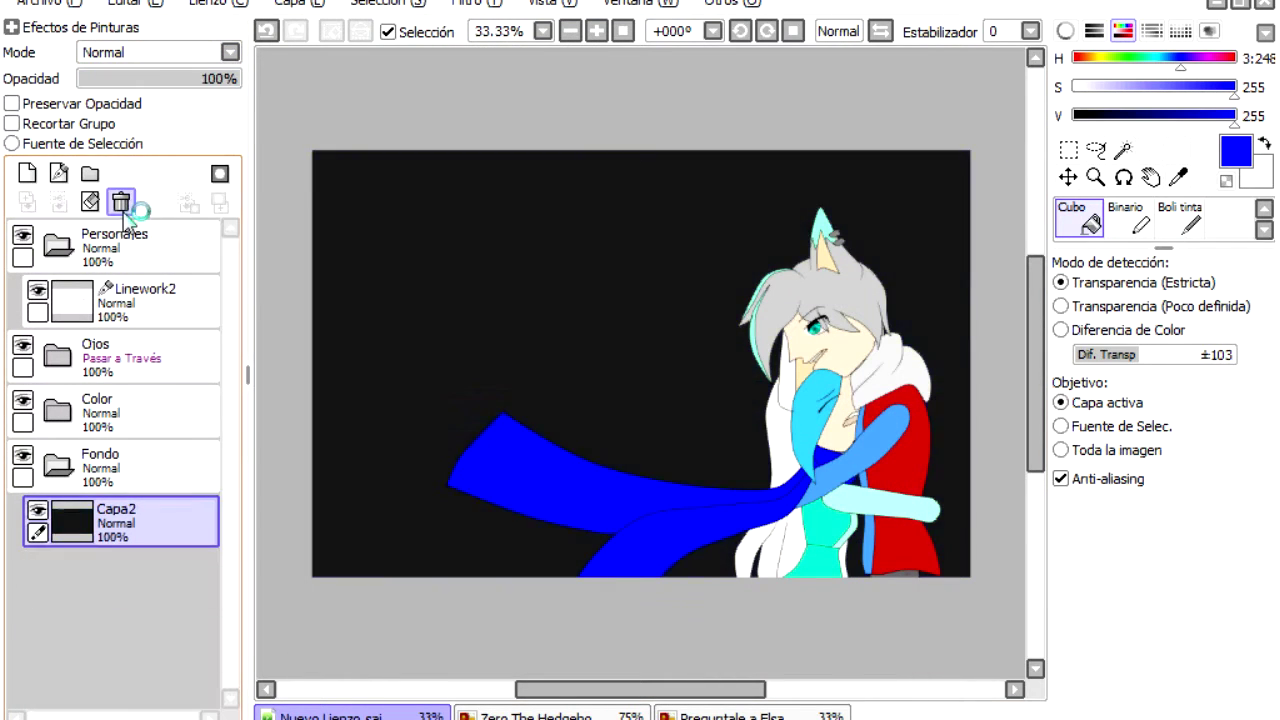
Step: Clear Capa2 and fill it with dark navy, hue 3:248, saturation 255, value 54
{"action": "key", "text": "Delete"}
{"action": "left_click", "coordinate": [740, 312]}
{"action": "left_click_drag", "start_coordinate": [1233, 115], "coordinate": [1094, 115]}
{"action": "left_click", "coordinate": [740, 312]}
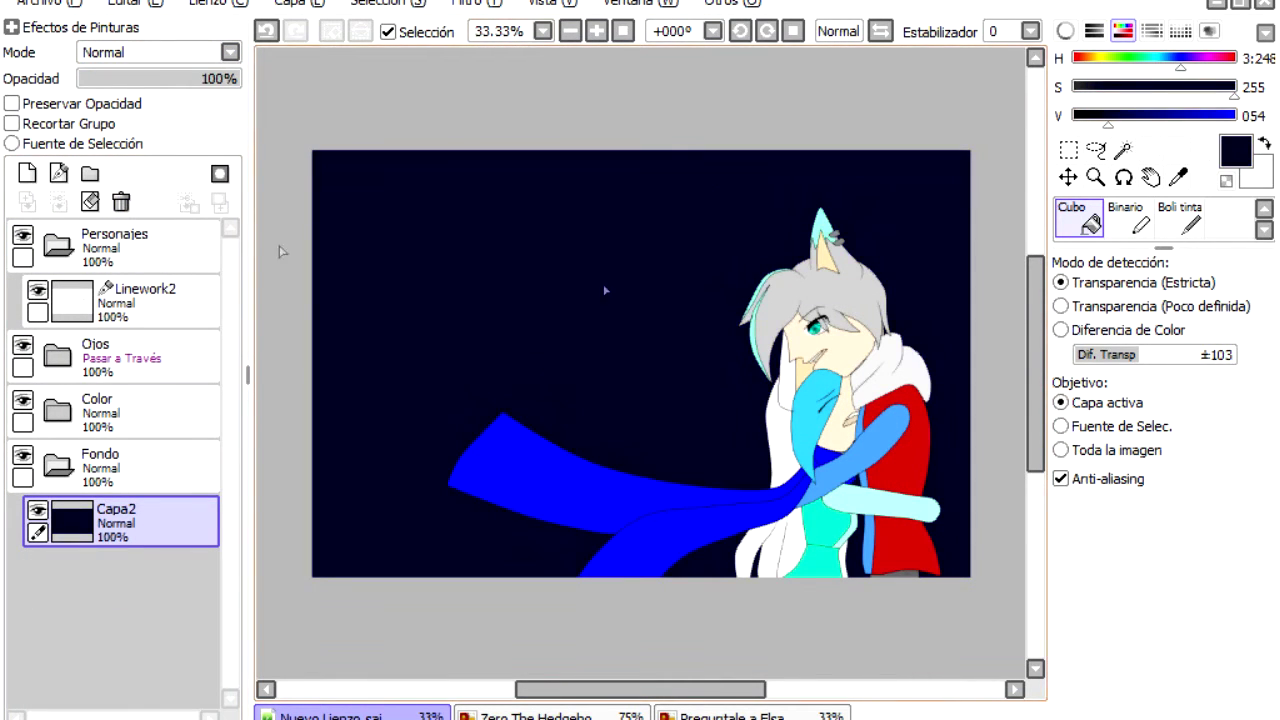
Step: Add a new layer above Capa2, paint blue across the background's lower part, and start blending it with the size 300 blur tool
{"action": "left_click", "coordinate": [27, 173]}
{"action": "key", "text": "n"}
{"action": "mouse_move", "coordinate": [305, 505]}
{"action": "left_mouse_down"}
{"action": "mouse_move", "coordinate": [443, 596]}
{"action": "mouse_move", "coordinate": [789, 591]}
{"action": "mouse_move", "coordinate": [586, 606]}
{"action": "left_mouse_up"}
{"action": "left_click_drag", "start_coordinate": [965, 350], "coordinate": [960, 470]}
{"action": "left_click", "coordinate": [1228, 218]}
{"action": "left_click", "coordinate": [1194, 690]}
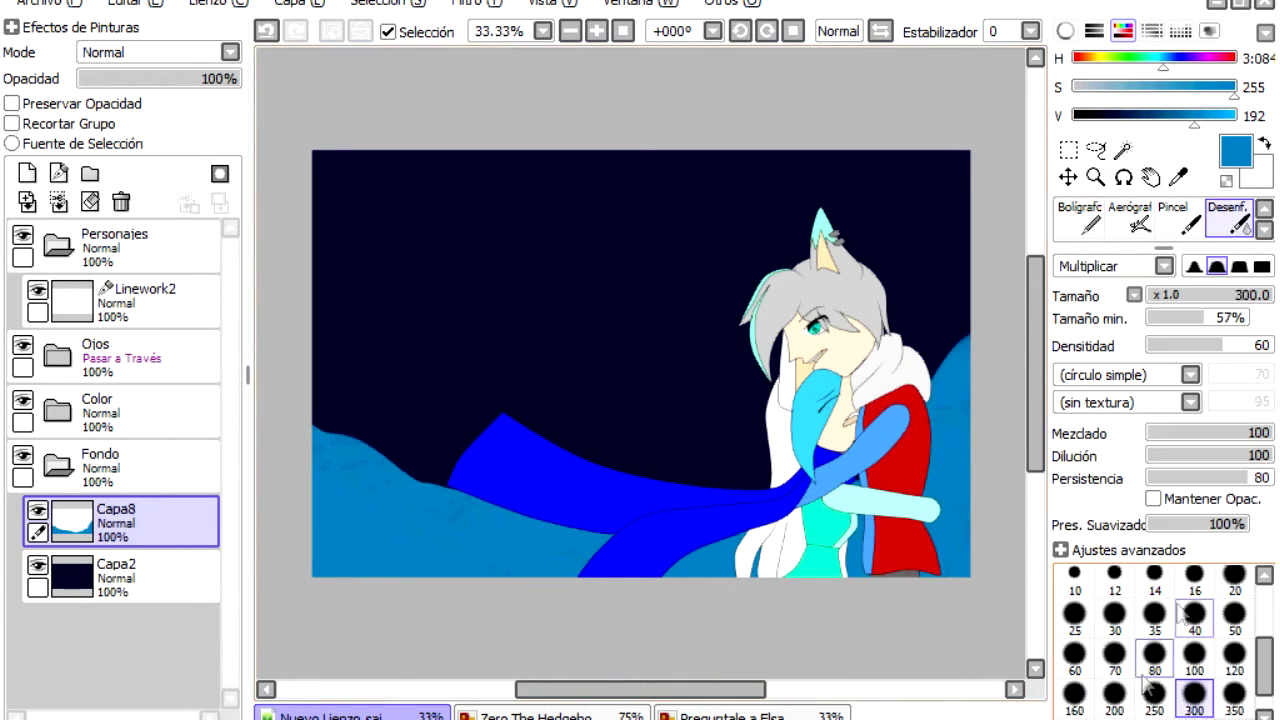
Step: Hide the Personajes, Ojos and Color folders, and blend the blue paint on Capa8
{"action": "left_click", "coordinate": [22, 235]}
{"action": "left_click", "coordinate": [22, 345]}
{"action": "left_click", "coordinate": [22, 400]}
{"action": "mouse_move", "coordinate": [400, 490]}
{"action": "left_mouse_down"}
{"action": "mouse_move", "coordinate": [766, 520]}
{"action": "mouse_move", "coordinate": [950, 400]}
{"action": "left_mouse_up"}
{"action": "left_click", "coordinate": [57, 245]}
Step: Clear Capa8, repaint a blue band along the canvas's lower edge, and blend it upward with the size 350 blur tool
{"action": "left_click", "coordinate": [110, 245]}
{"action": "left_click", "coordinate": [115, 465]}
{"action": "key", "text": "Delete"}
{"action": "left_click", "coordinate": [570, 32]}
{"action": "left_click", "coordinate": [1080, 218]}
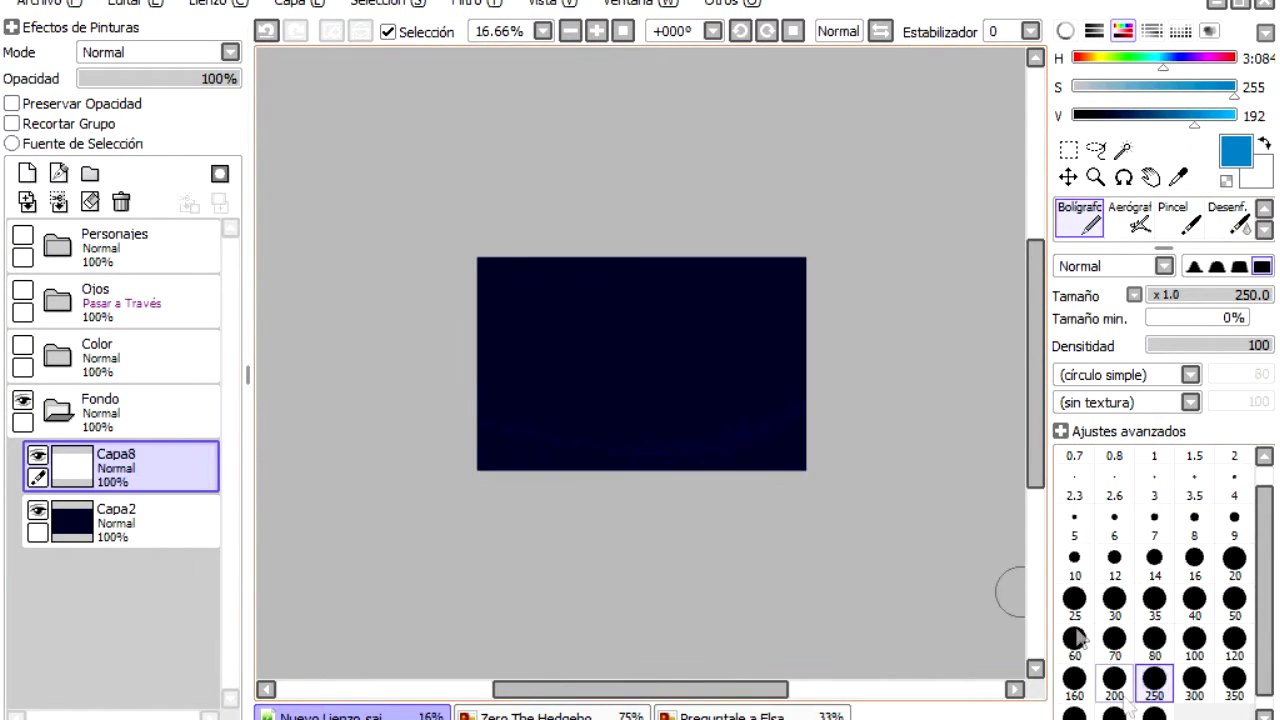
{"action": "left_click_drag", "start_coordinate": [455, 440], "coordinate": [830, 467]}
{"action": "left_click", "coordinate": [1228, 218]}
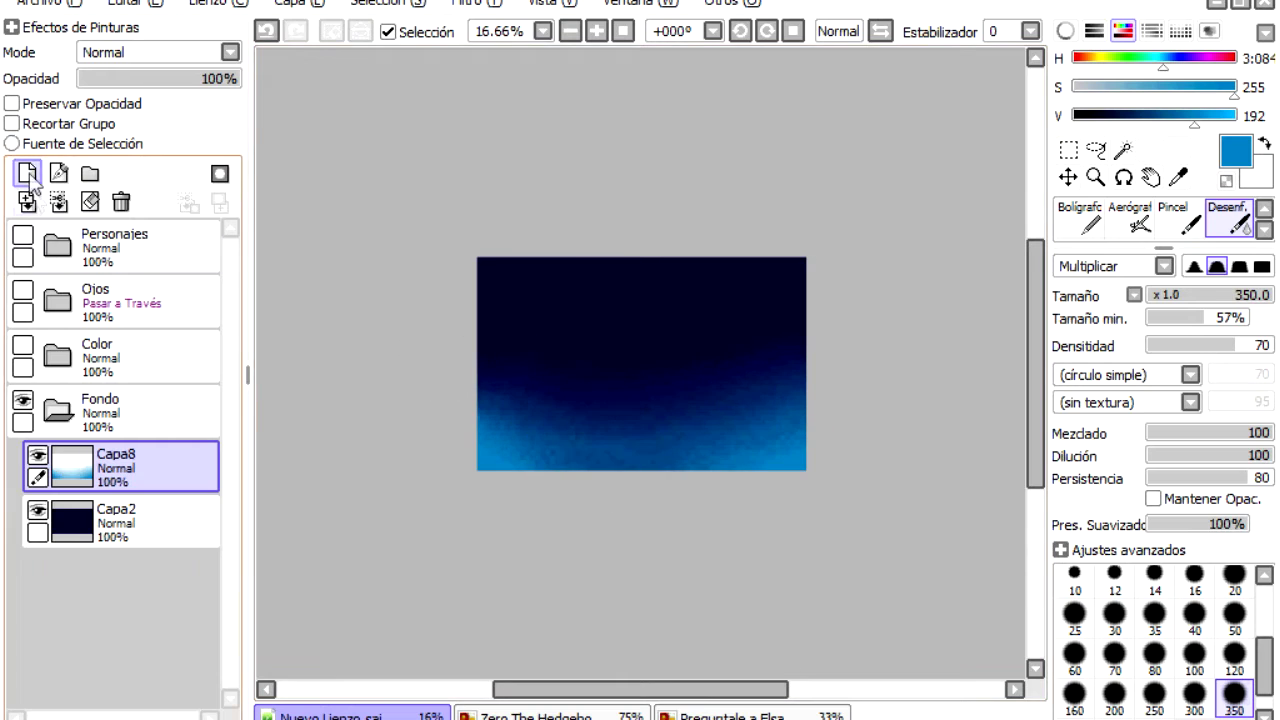
Step: Set Capa8 to Luminosidad and the Fondo folder to Pasar a Través, and add a new layer beneath Capa8
{"action": "left_click", "coordinate": [120, 150]}
{"action": "left_click", "coordinate": [158, 417]}
{"action": "left_click", "coordinate": [27, 173]}
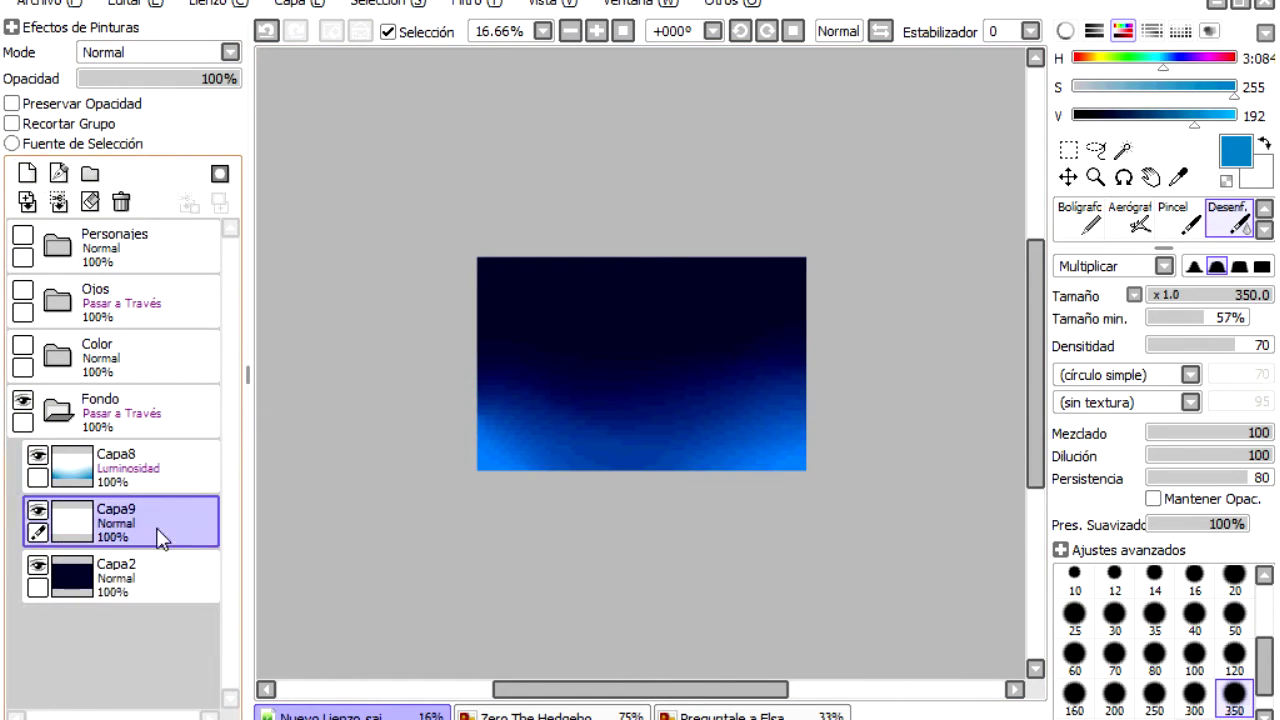
Step: Paint a cyan band along the canvas's lower edge on Capa9 with the size 500 pen and move it lower
{"action": "left_click", "coordinate": [1080, 218]}
{"action": "left_click", "coordinate": [1153, 60]}
{"action": "left_click_drag", "start_coordinate": [533, 585], "coordinate": [843, 423]}
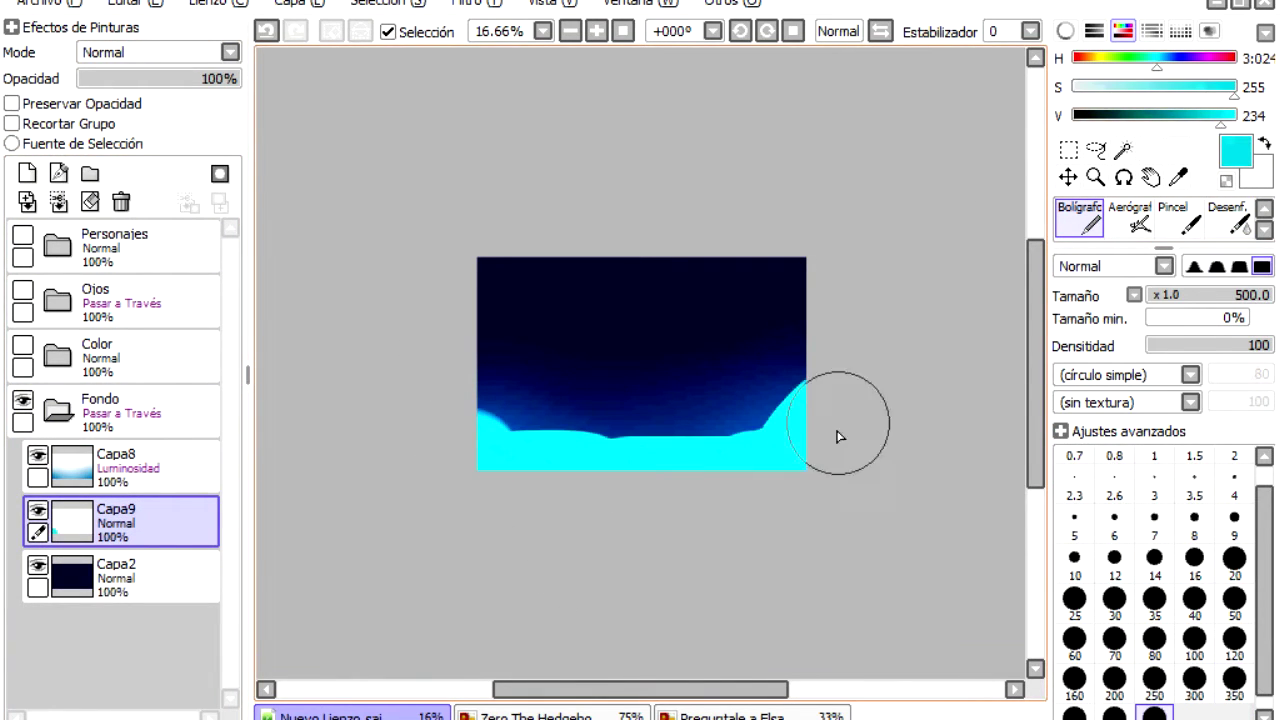
{"action": "key", "text": "ctrl+t"}
{"action": "mouse_move", "coordinate": [614, 451]}
{"action": "left_mouse_down"}
{"action": "mouse_move", "coordinate": [751, 451]}
{"action": "mouse_move", "coordinate": [741, 447]}
{"action": "left_mouse_up"}
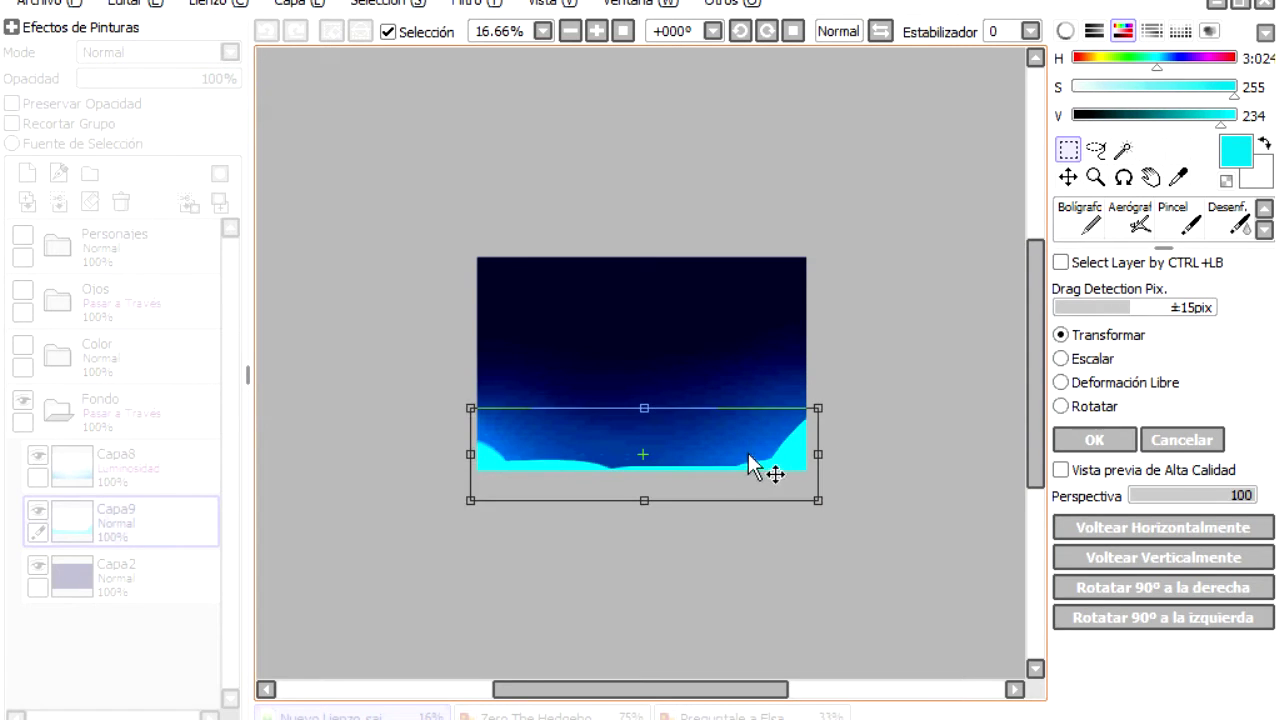
{"action": "key", "text": "Return"}
Step: Set Capa9 to Luminosidad and move its cyan band down against the canvas's lower edge with Transform
{"action": "left_click", "coordinate": [120, 465]}
{"action": "left_click", "coordinate": [120, 520]}
{"action": "left_click", "coordinate": [160, 52]}
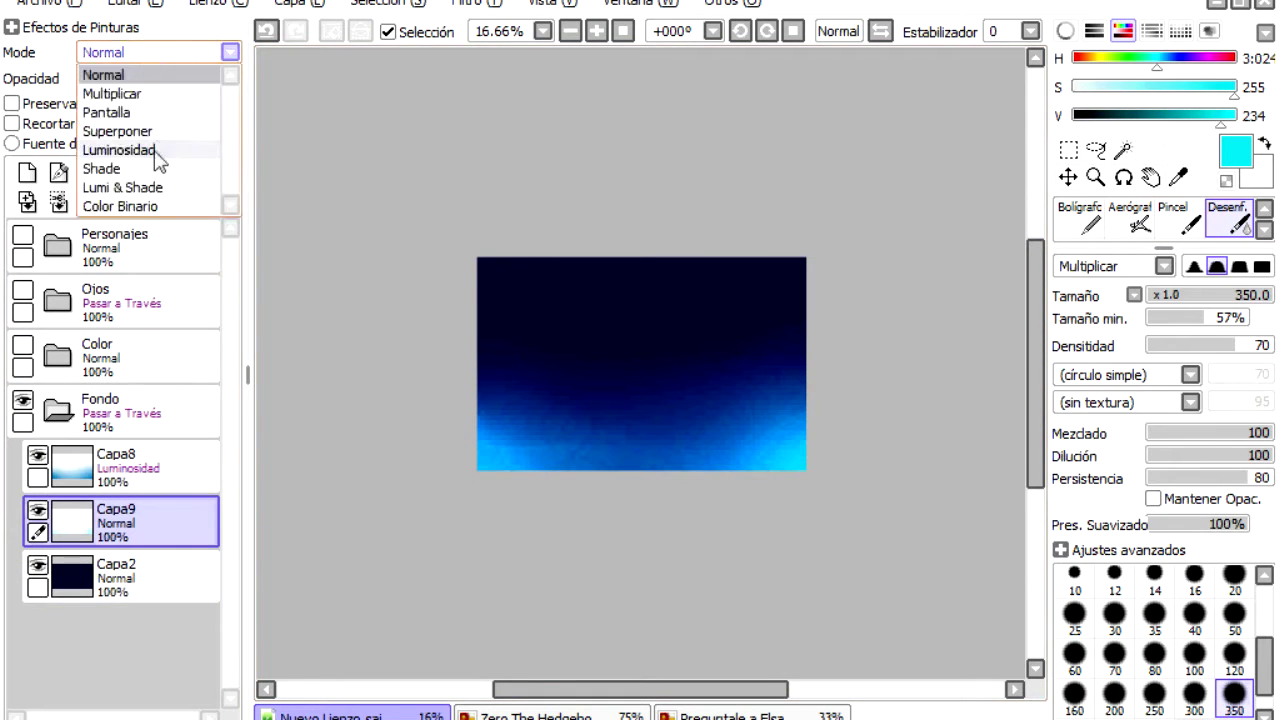
{"action": "left_click", "coordinate": [130, 152]}
{"action": "left_click", "coordinate": [388, 4]}
{"action": "mouse_move", "coordinate": [272, 6]}
{"action": "left_click", "coordinate": [330, 411]}
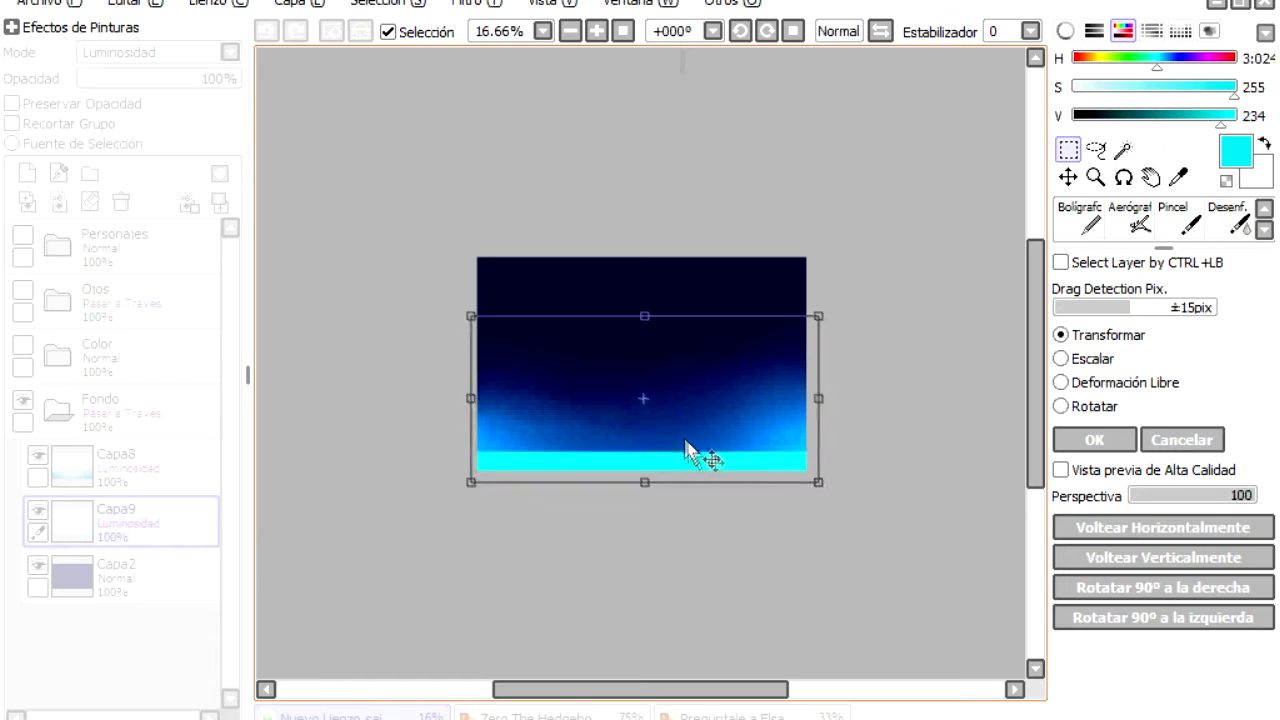
{"action": "key", "text": "Return"}
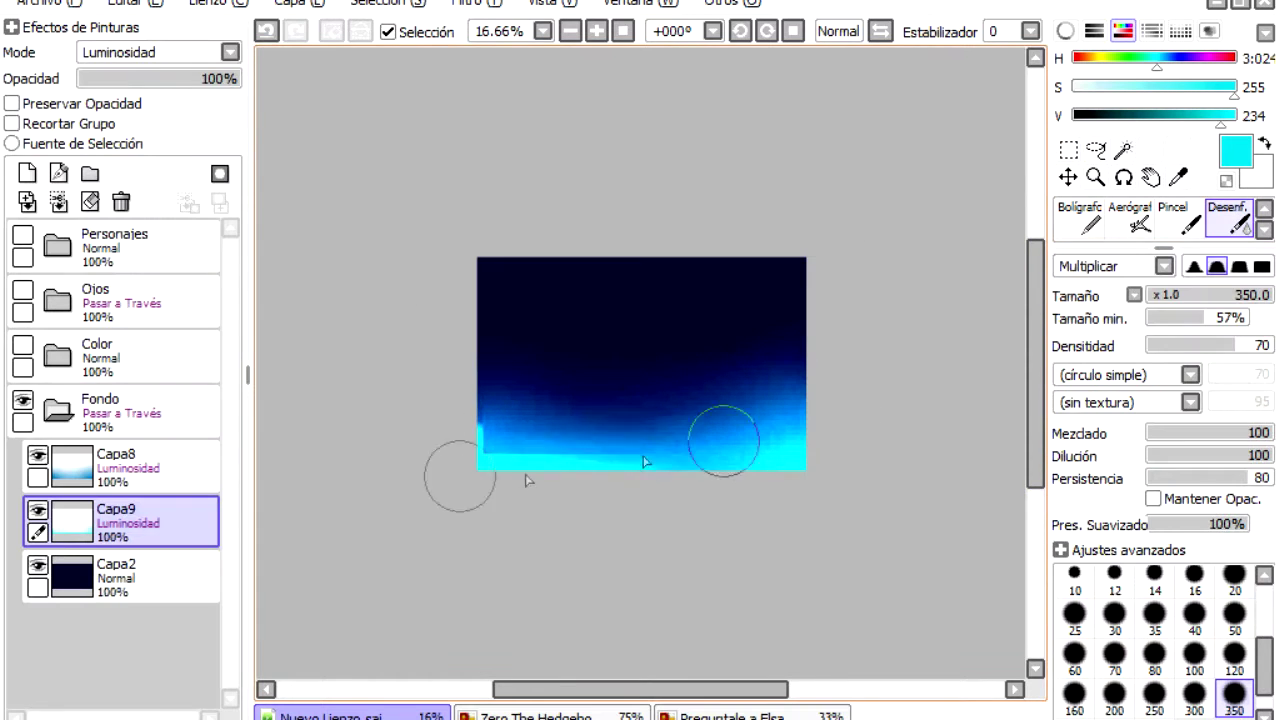
Step: Set the opacity of Capa9 to 55% and of Capa8 to 66%
{"action": "left_click", "coordinate": [178, 80]}
{"action": "left_click", "coordinate": [120, 465]}
{"action": "left_click", "coordinate": [196, 80]}
{"action": "left_click", "coordinate": [57, 203]}
{"action": "left_click", "coordinate": [266, 31]}
{"action": "left_click", "coordinate": [120, 520]}
{"action": "left_click", "coordinate": [165, 80]}
{"action": "left_click", "coordinate": [120, 465]}
{"action": "left_click", "coordinate": [185, 80]}
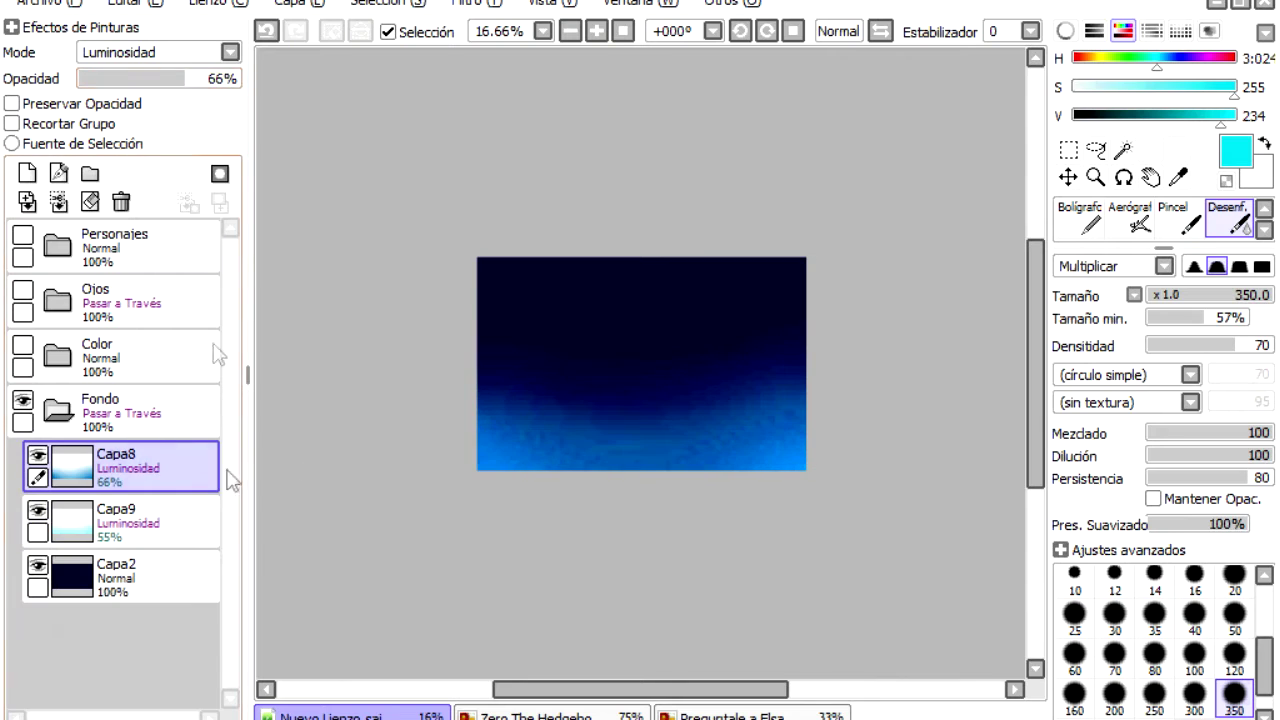
Step: Paint large white cloud shapes with the size 250 pen, the left one on new layer Capa10 and the right one on Capa11
{"action": "left_click", "coordinate": [27, 173]}
{"action": "left_click", "coordinate": [160, 52]}
{"action": "left_click", "coordinate": [1080, 215]}
{"action": "key", "text": "ctrl+plus"}
{"action": "mouse_move", "coordinate": [454, 197]}
{"action": "left_mouse_down"}
{"action": "mouse_move", "coordinate": [566, 337]}
{"action": "mouse_move", "coordinate": [563, 292]}
{"action": "mouse_move", "coordinate": [530, 333]}
{"action": "left_mouse_up"}
{"action": "key", "text": "ctrl+t"}
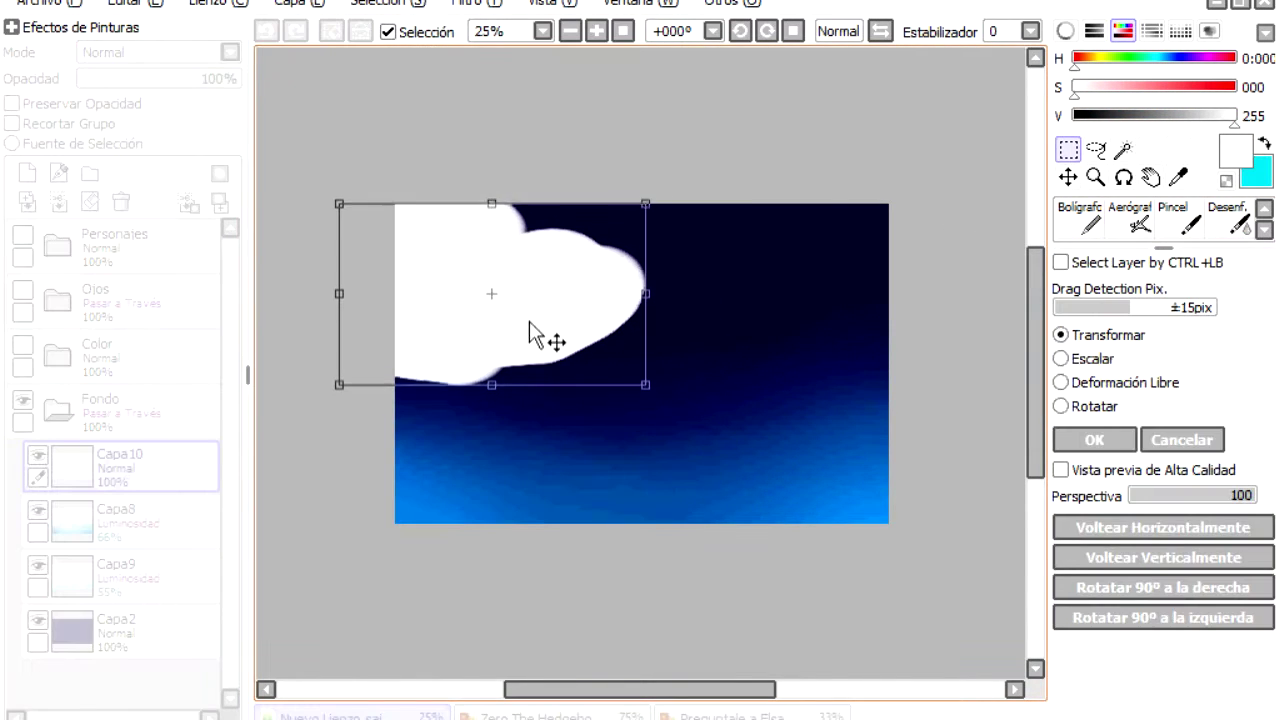
{"action": "key", "text": "Return"}
{"action": "left_click", "coordinate": [27, 173]}
{"action": "left_click_drag", "start_coordinate": [850, 225], "coordinate": [753, 333]}
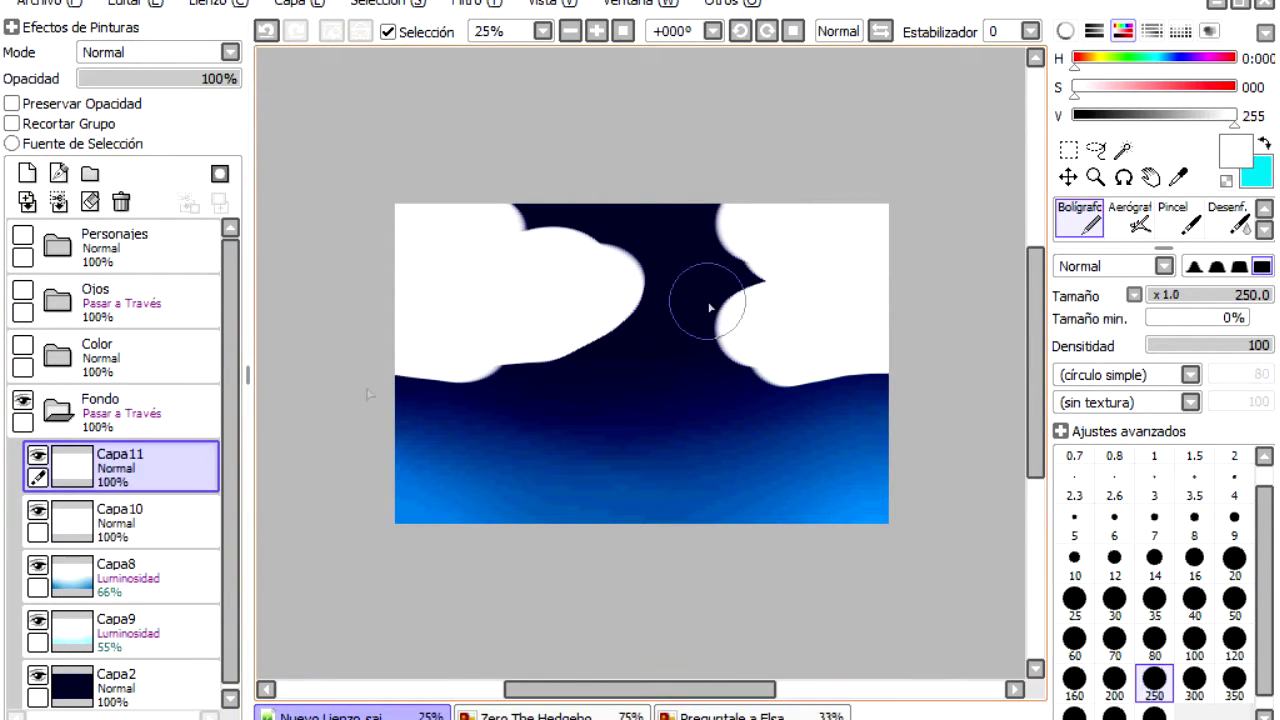
Step: Hide Capa11, carve gaps into the left cloud on Capa10 with the size 80 eraser, and blend it with the size 100 blur tool
{"action": "left_click", "coordinate": [150, 520]}
{"action": "left_click", "coordinate": [37, 455]}
{"action": "key", "text": "e"}
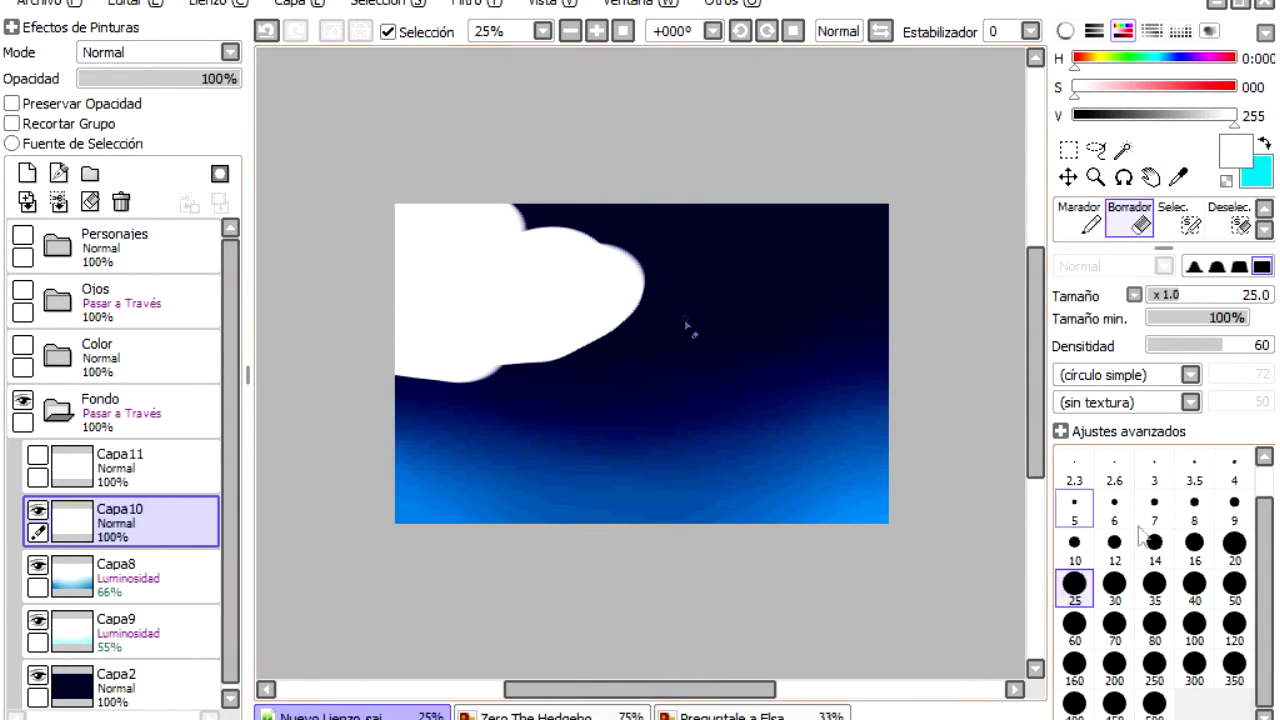
{"action": "key", "text": "ctrl+z"}
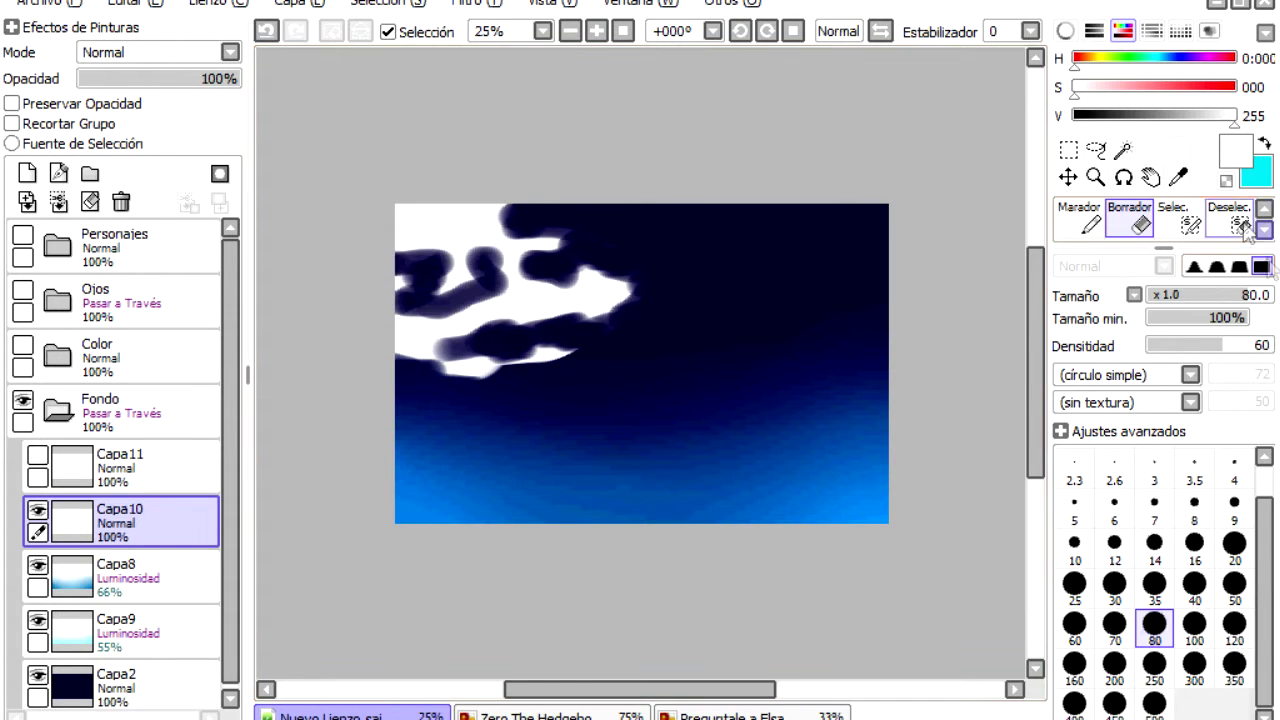
{"action": "scroll", "coordinate": [1246, 223], "scroll_direction": "up", "scroll_amount": 1}
{"action": "left_click", "coordinate": [1232, 220]}
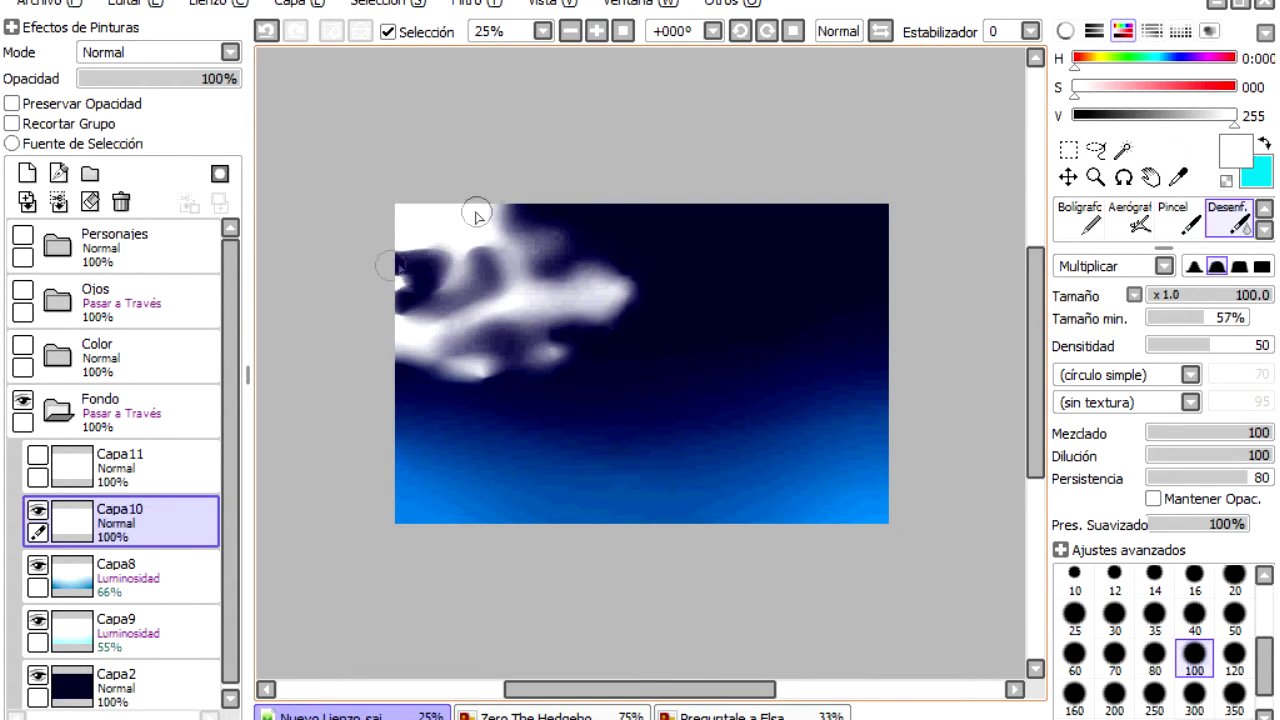
Step: Show Capa11, carve gaps into the right cloud with the size 80 eraser, and blend it with the size 100 blur tool
{"action": "left_click", "coordinate": [37, 454]}
{"action": "left_click", "coordinate": [130, 466]}
{"action": "key", "text": "e"}
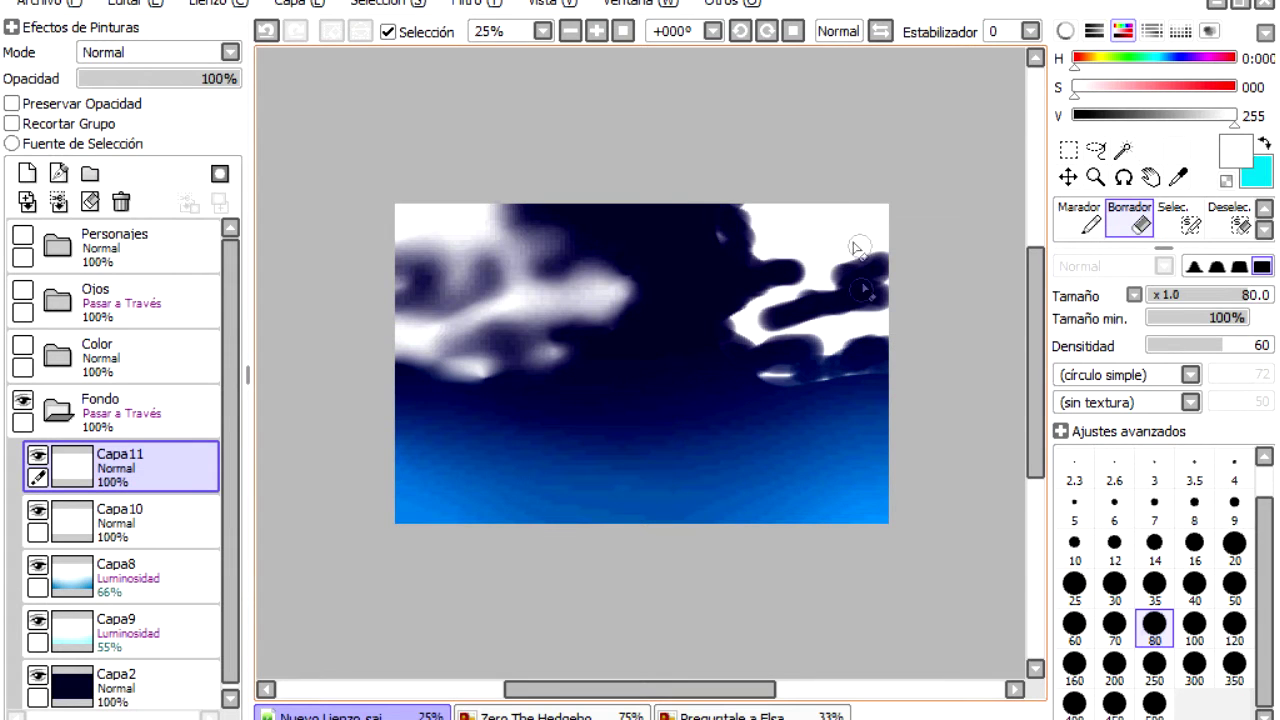
{"action": "key", "text": "e"}
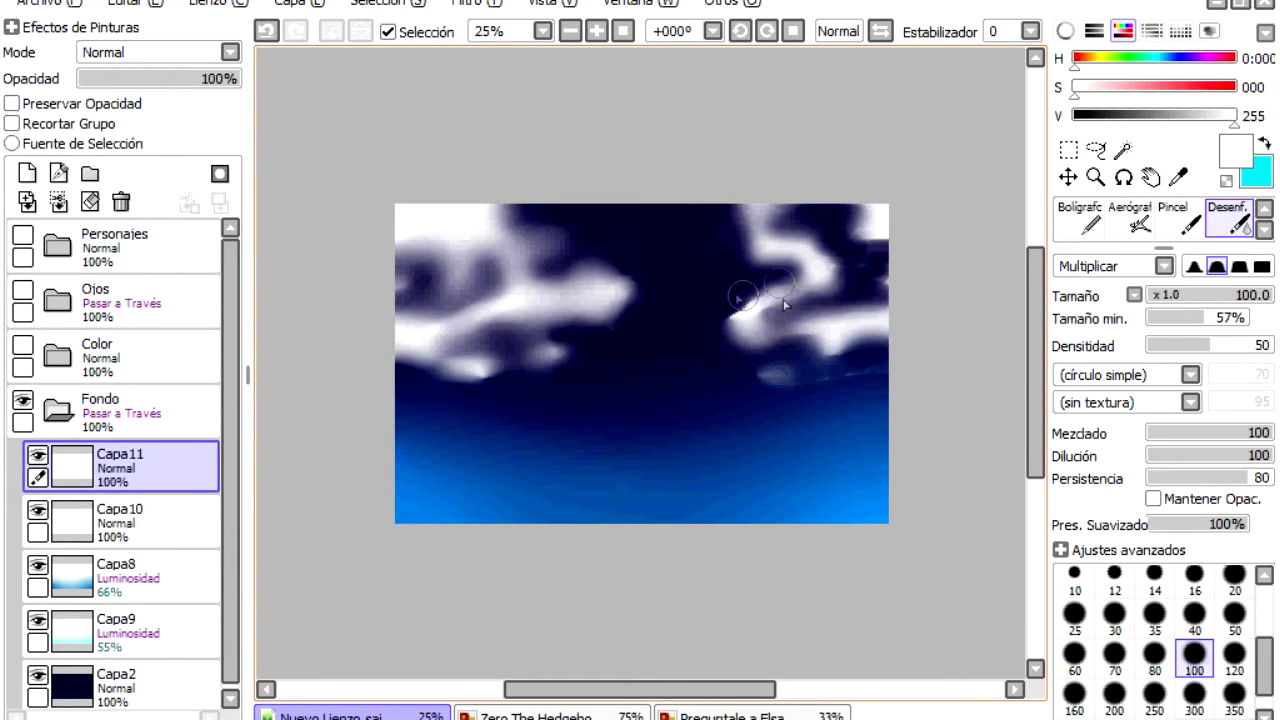
Step: Move the right cloud on Capa11 toward the canvas's center with Transform
{"action": "left_click", "coordinate": [322, 6]}
{"action": "left_click", "coordinate": [340, 330]}
{"action": "left_click_drag", "start_coordinate": [870, 290], "coordinate": [785, 290]}
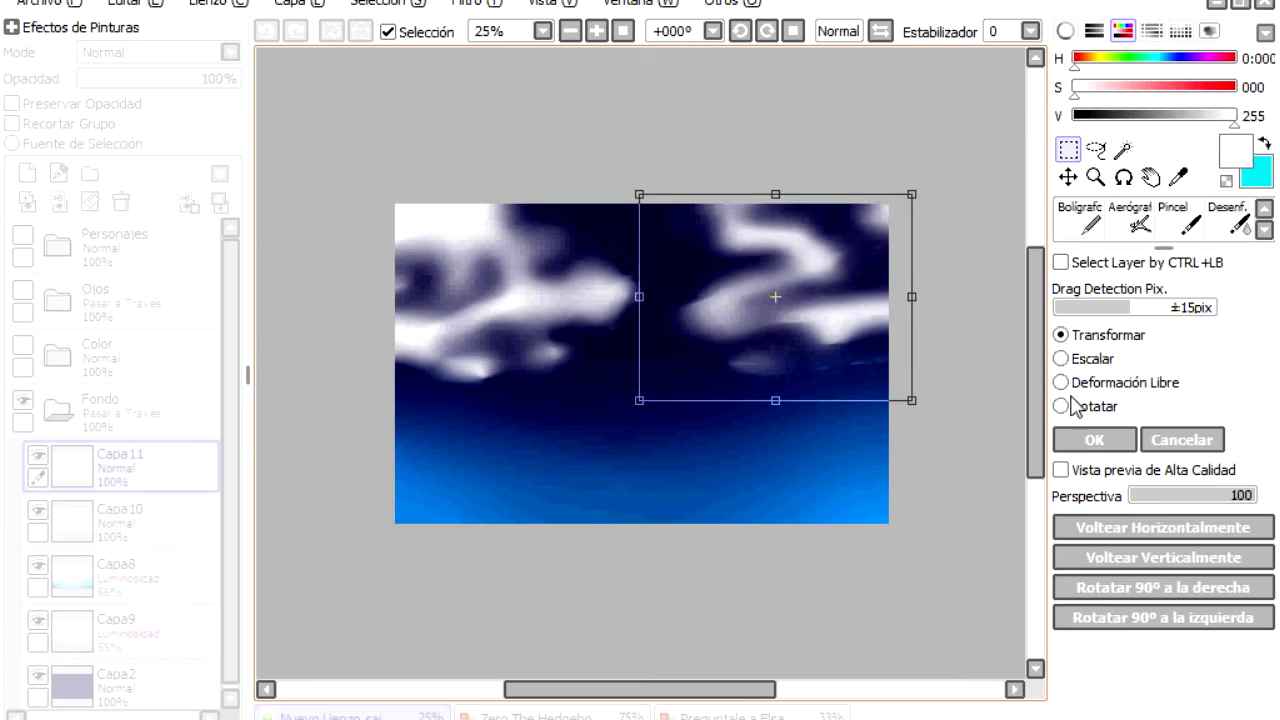
{"action": "left_click", "coordinate": [1097, 437]}
Step: Place Capa11 beneath Capa10 and paint light gray with value 220 behind both clouds
{"action": "left_click", "coordinate": [130, 520]}
{"action": "left_click", "coordinate": [130, 466]}
{"action": "left_click", "coordinate": [1080, 215]}
{"action": "left_click_drag", "start_coordinate": [130, 466], "coordinate": [175, 533]}
{"action": "left_click", "coordinate": [1229, 117]}
{"action": "left_click", "coordinate": [1212, 116]}
{"action": "left_click_drag", "start_coordinate": [620, 250], "coordinate": [486, 206]}
{"action": "left_click_drag", "start_coordinate": [700, 280], "coordinate": [810, 326]}
Step: Trim the light gray cloud paint with the size 300 eraser and blend it with the size 250 blur tool
{"action": "left_click", "coordinate": [1140, 222]}
{"action": "mouse_move", "coordinate": [690, 215]}
{"action": "left_mouse_down"}
{"action": "mouse_move", "coordinate": [571, 414]}
{"action": "mouse_move", "coordinate": [720, 410]}
{"action": "left_mouse_up"}
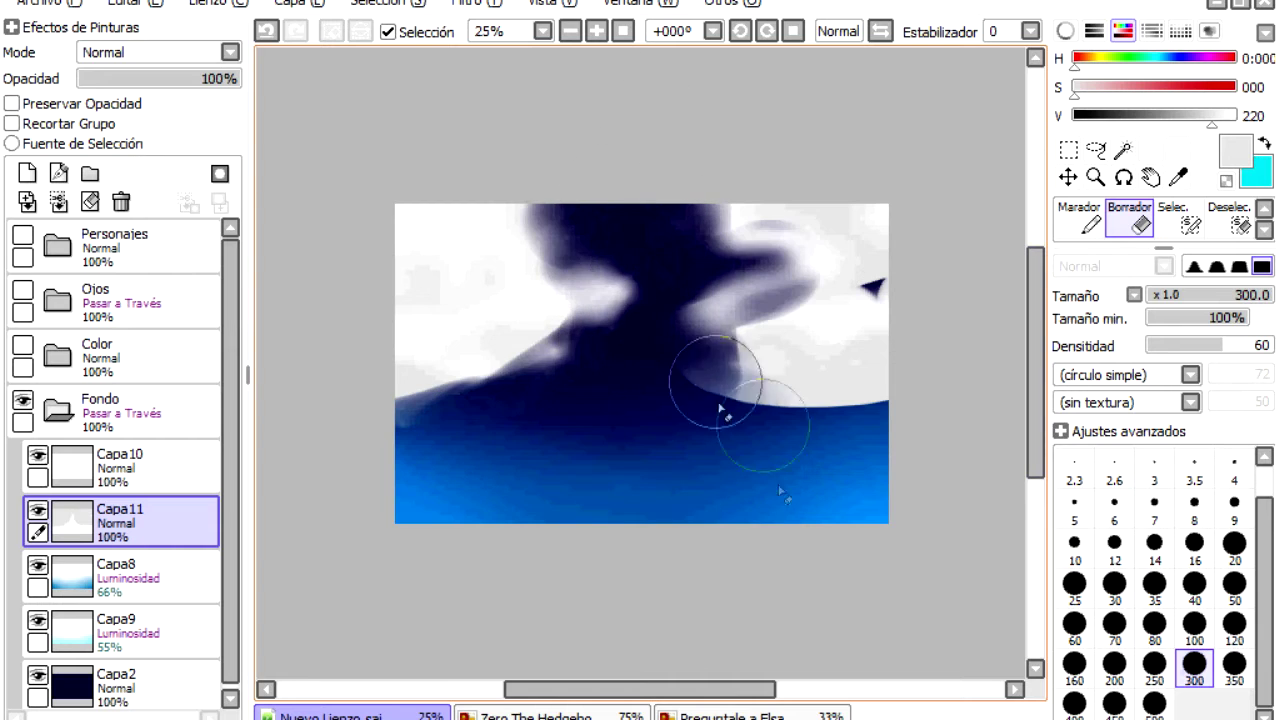
{"action": "left_click", "coordinate": [1235, 218]}
{"action": "left_click_drag", "start_coordinate": [737, 257], "coordinate": [886, 251]}
{"action": "left_click_drag", "start_coordinate": [480, 330], "coordinate": [547, 182]}
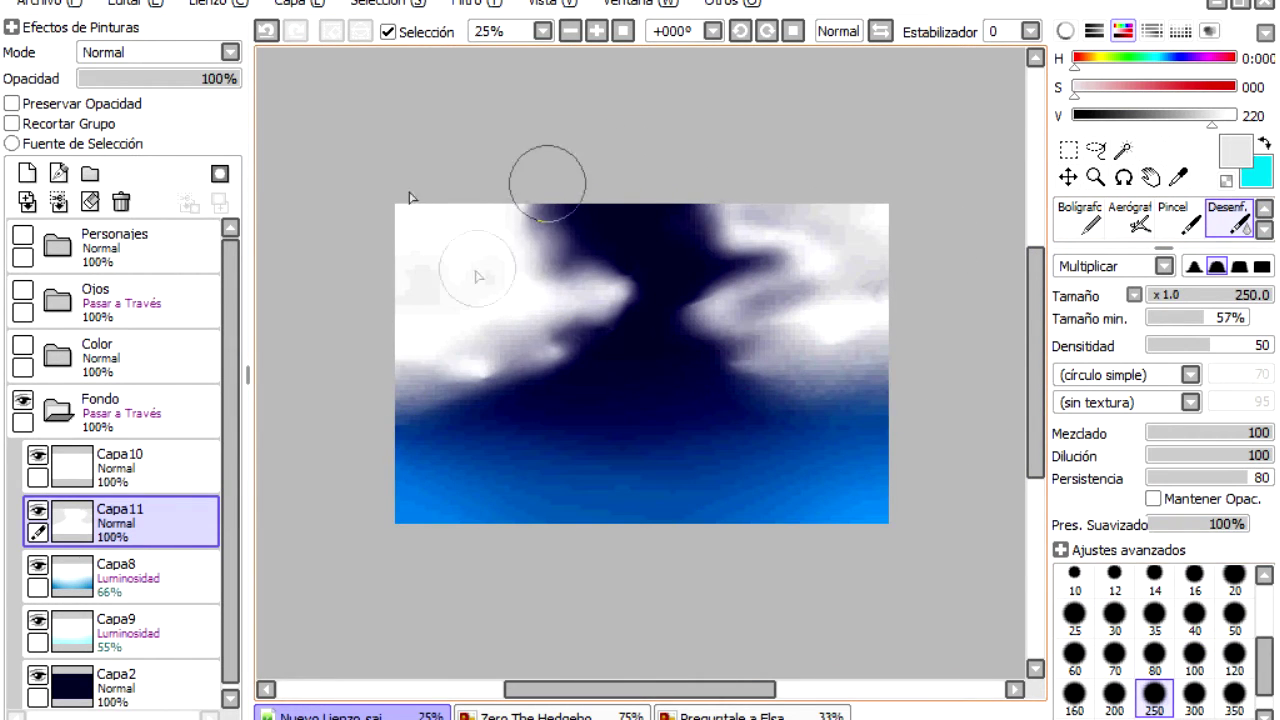
{"action": "key", "text": "ctrl+z"}
{"action": "key", "text": "ctrl+z"}
Step: Merge Capa10 into Capa11 and place new layer Capa12 beneath the merged clouds
{"action": "left_click", "coordinate": [150, 466]}
{"action": "left_click", "coordinate": [58, 201]}
{"action": "left_click", "coordinate": [27, 172]}
{"action": "left_click", "coordinate": [1080, 218]}
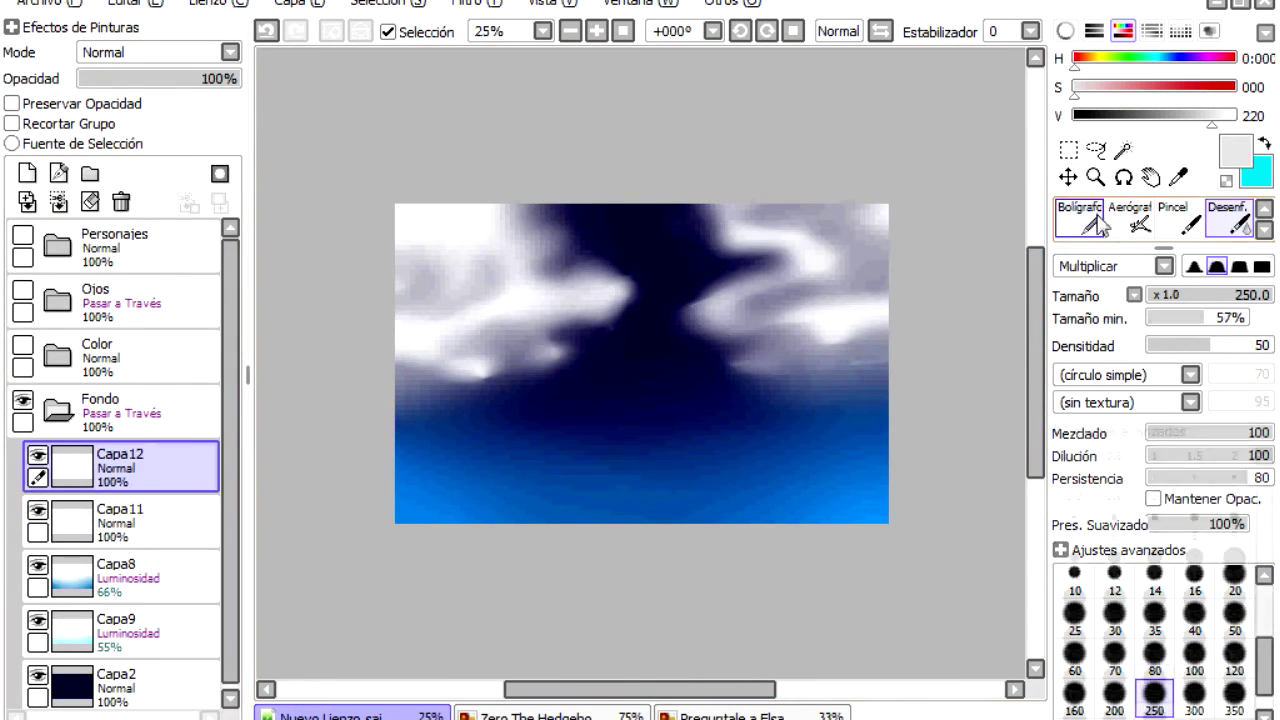
{"action": "key", "text": "x"}
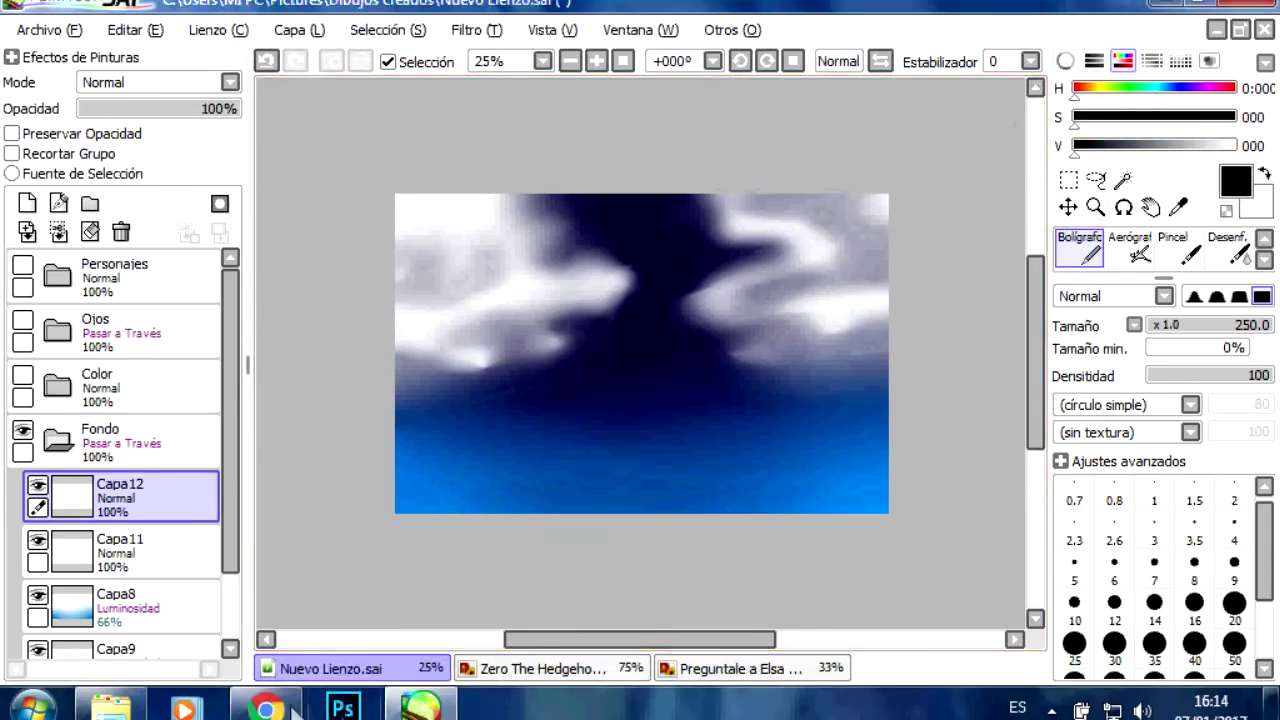
{"action": "left_click", "coordinate": [265, 708]}
{"action": "left_click", "coordinate": [425, 705]}
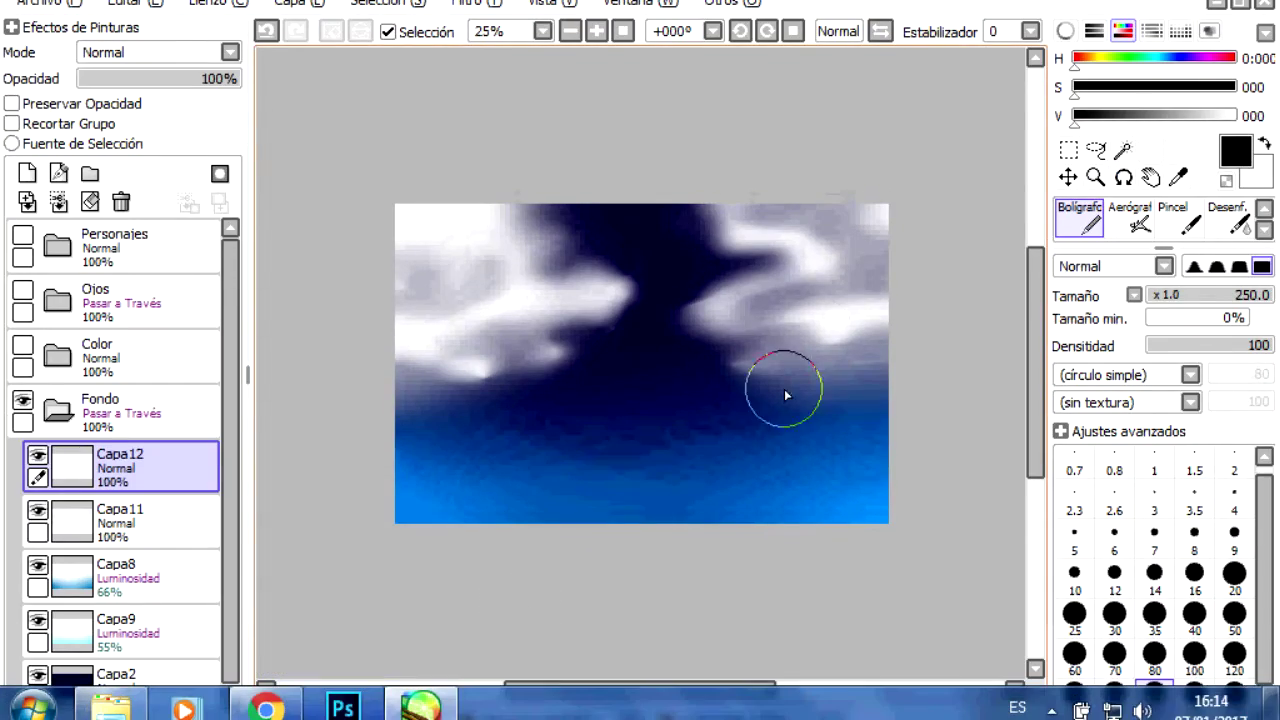
{"action": "left_click_drag", "start_coordinate": [144, 440], "coordinate": [144, 525]}
Step: Try to paint a white moon at the canvas's upper edge with the size 250 pen and reposition it with Transform
{"action": "left_click", "coordinate": [596, 32]}
{"action": "key", "text": "x"}
{"action": "scroll", "coordinate": [640, 400], "scroll_direction": "up", "scroll_amount": 2}
{"action": "left_click", "coordinate": [687, 255]}
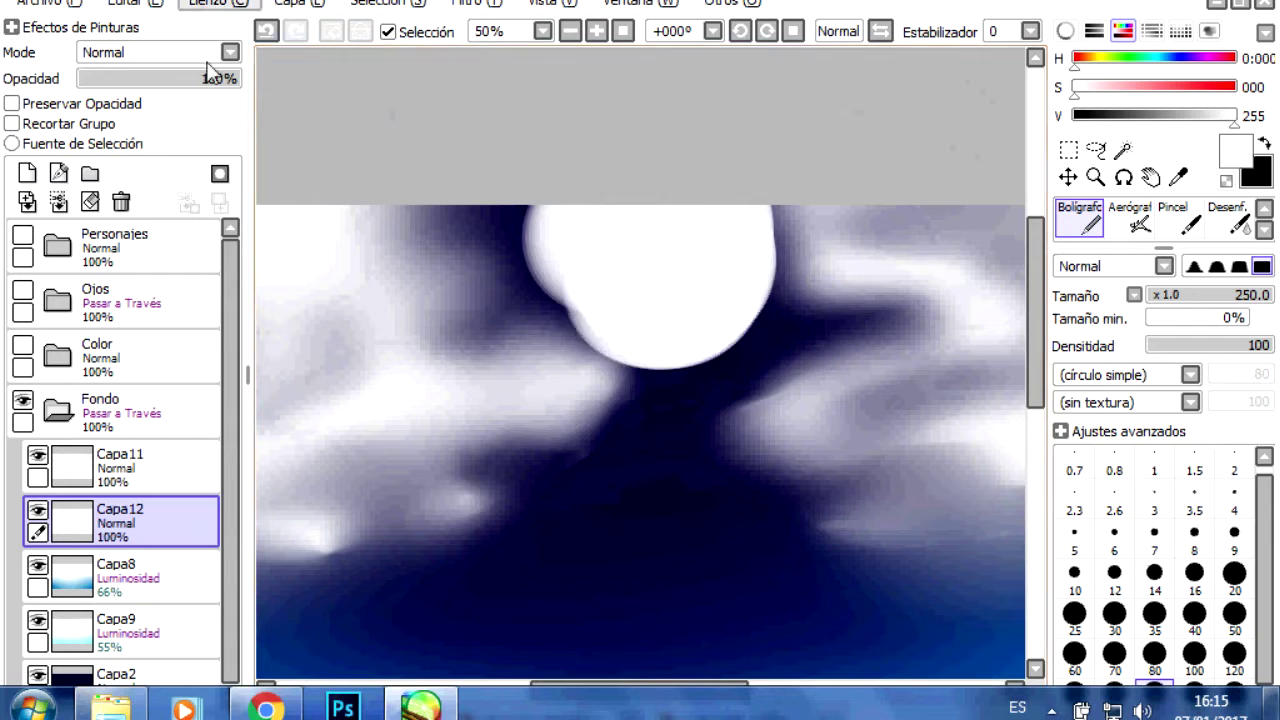
{"action": "left_click", "coordinate": [299, 3]}
{"action": "left_click", "coordinate": [314, 331]}
{"action": "left_click_drag", "start_coordinate": [803, 366], "coordinate": [789, 391]}
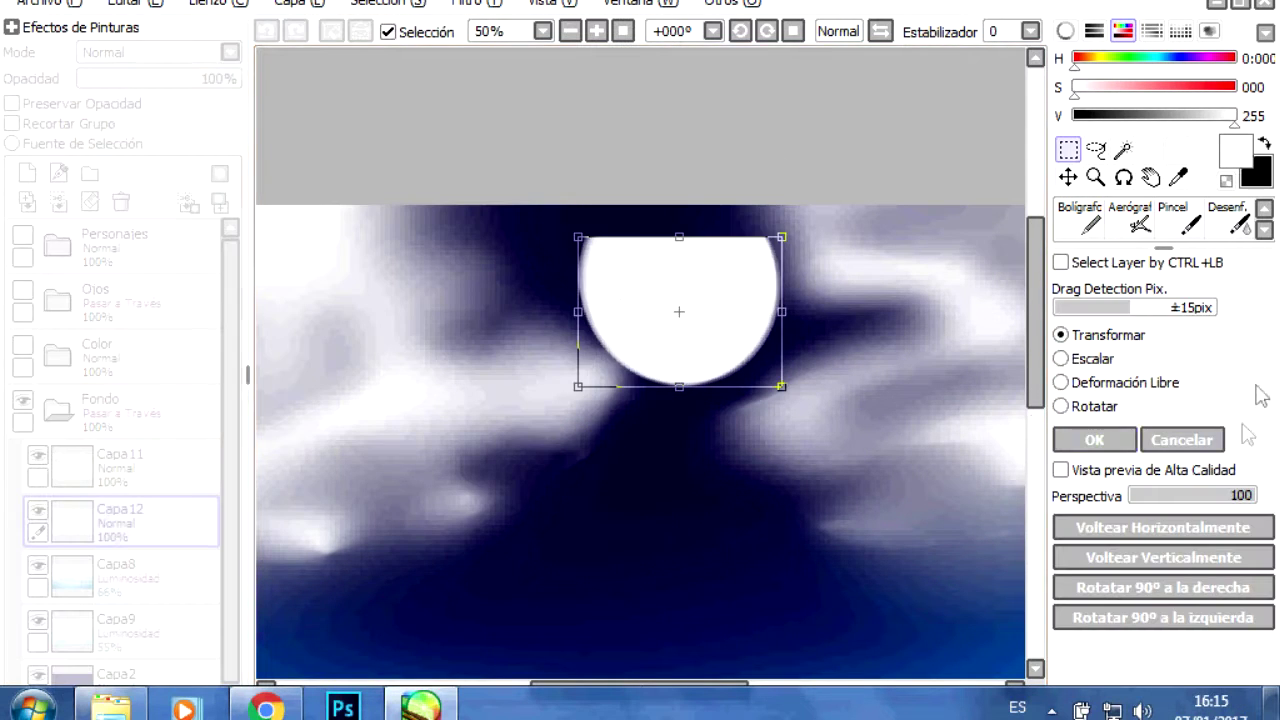
{"action": "key", "text": "ctrl+z"}
Step: Paint a full white moon disc on Capa12 and transform it so it overlaps the canvas's upper edge
{"action": "left_click", "coordinate": [655, 372]}
{"action": "left_click", "coordinate": [299, 3]}
{"action": "left_click", "coordinate": [414, 340]}
{"action": "mouse_move", "coordinate": [757, 494]}
{"action": "left_mouse_down"}
{"action": "mouse_move", "coordinate": [795, 415]}
{"action": "mouse_move", "coordinate": [700, 363]}
{"action": "left_mouse_up"}
{"action": "key", "text": "Return"}
Step: Add Capa13 and paint a light cyan crescent with saturation 146 along the moon's left side with the size 80 pen
{"action": "left_click", "coordinate": [27, 173]}
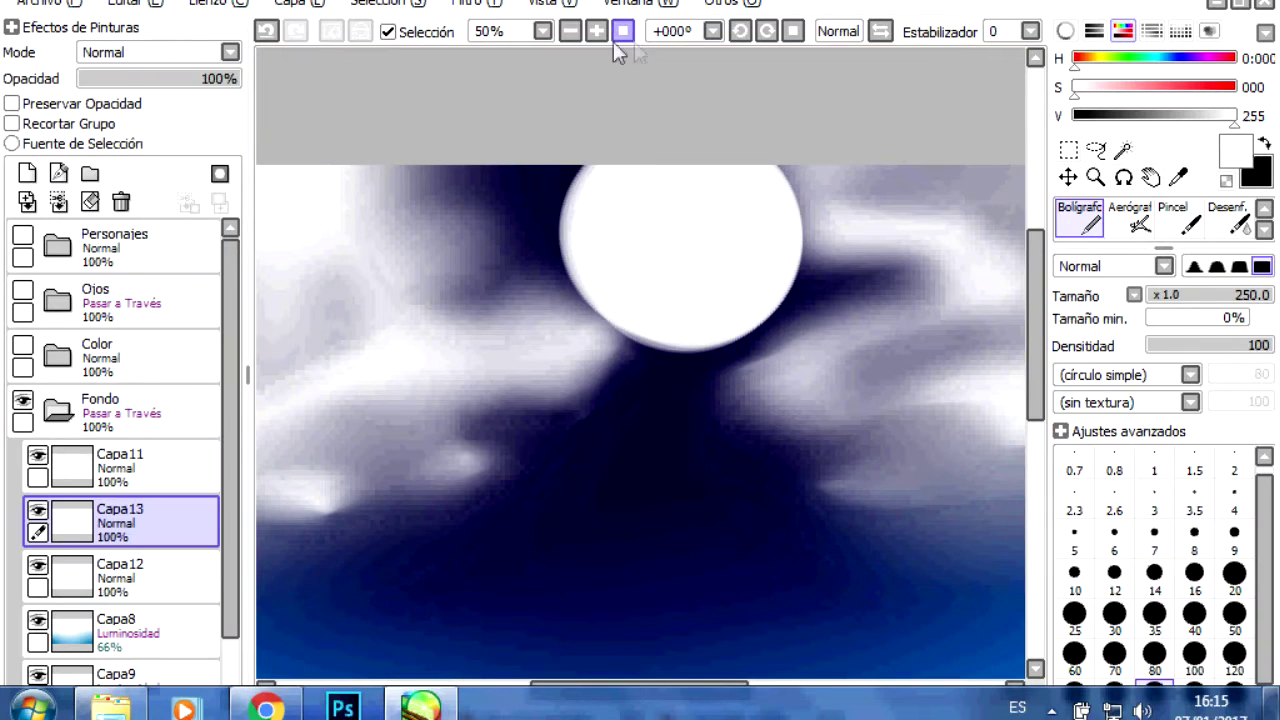
{"action": "left_click_drag", "start_coordinate": [1224, 116], "coordinate": [1236, 116]}
{"action": "left_click_drag", "start_coordinate": [1234, 87], "coordinate": [1165, 87]}
{"action": "left_click", "coordinate": [596, 31]}
{"action": "left_click", "coordinate": [596, 31]}
{"action": "left_click", "coordinate": [1074, 612]}
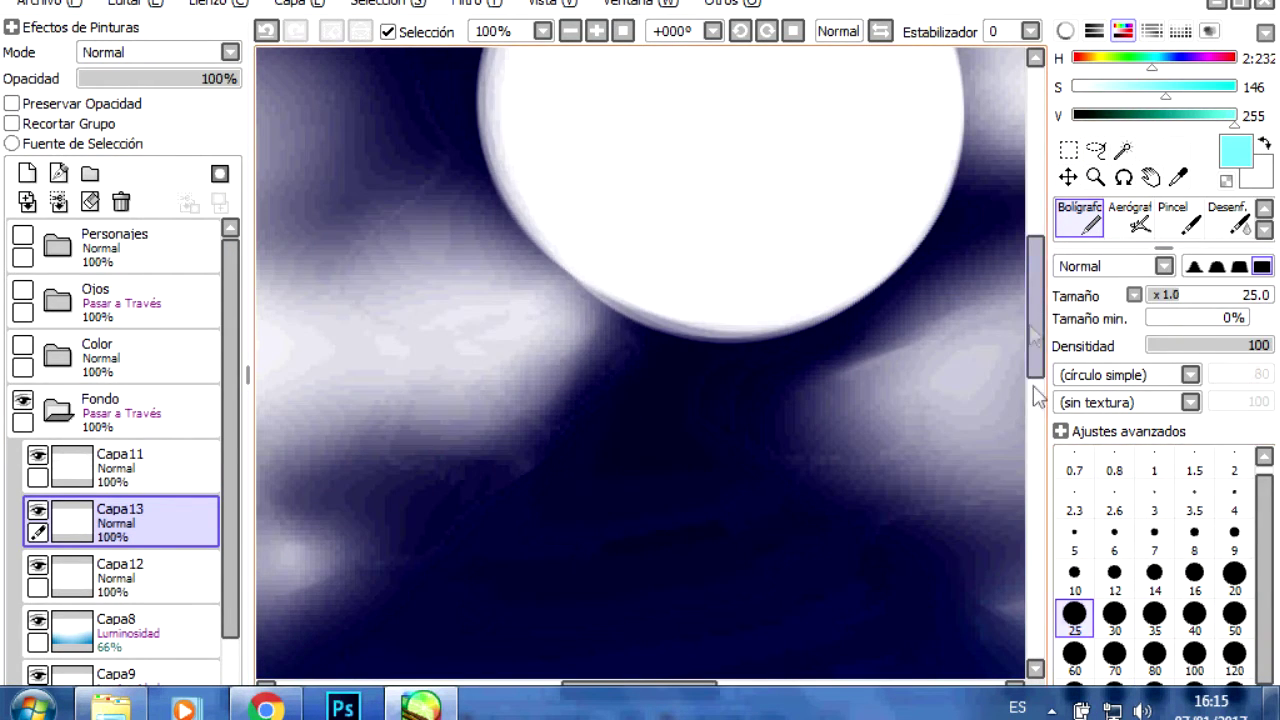
{"action": "left_click", "coordinate": [1154, 652]}
{"action": "scroll", "coordinate": [640, 380], "scroll_direction": "up", "scroll_amount": 2}
{"action": "left_click_drag", "start_coordinate": [565, 120], "coordinate": [548, 240]}
{"action": "left_click_drag", "start_coordinate": [551, 306], "coordinate": [808, 428]}
{"action": "key", "text": "ctrl+z"}
{"action": "key", "text": "ctrl+z"}
{"action": "mouse_move", "coordinate": [570, 112]}
{"action": "left_mouse_down"}
{"action": "mouse_move", "coordinate": [563, 214]}
{"action": "mouse_move", "coordinate": [790, 450]}
{"action": "left_mouse_up"}
Step: Blend the cyan crescent into the moon with the size 80 blur tool and extend its color to the moon's rim
{"action": "left_click", "coordinate": [1228, 218]}
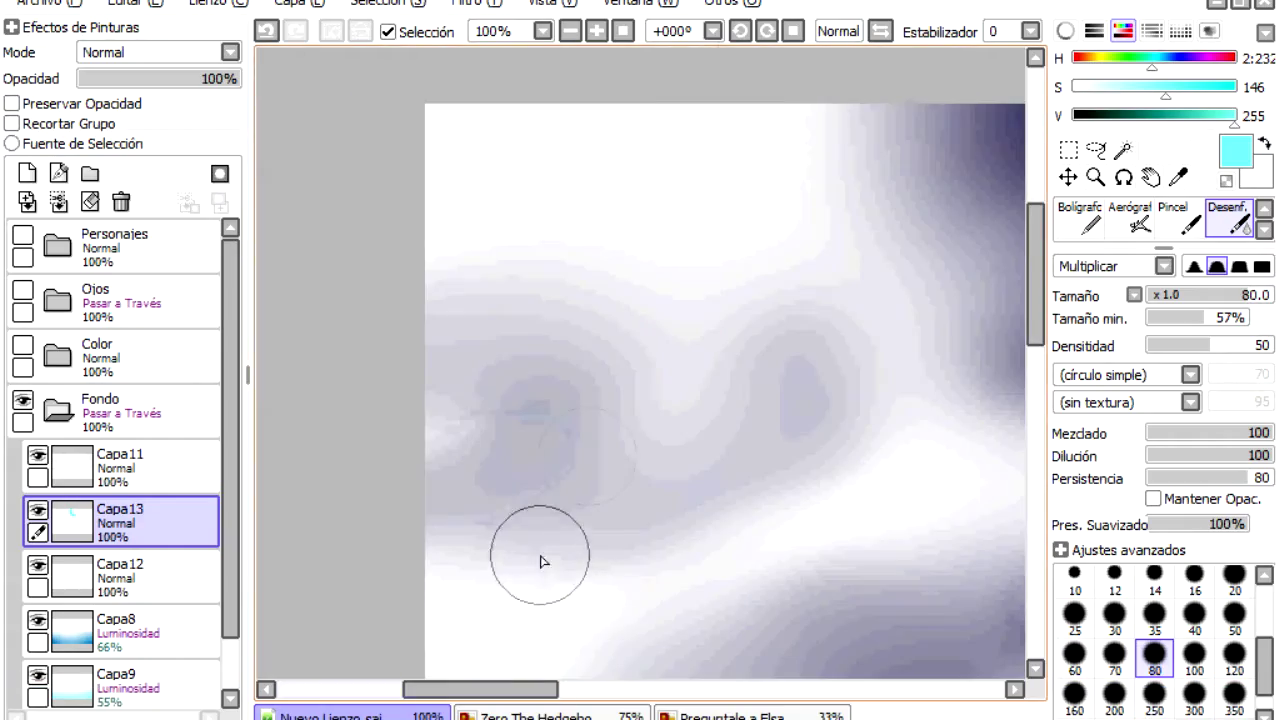
{"action": "scroll", "coordinate": [543, 560], "scroll_direction": "down", "scroll_amount": 1}
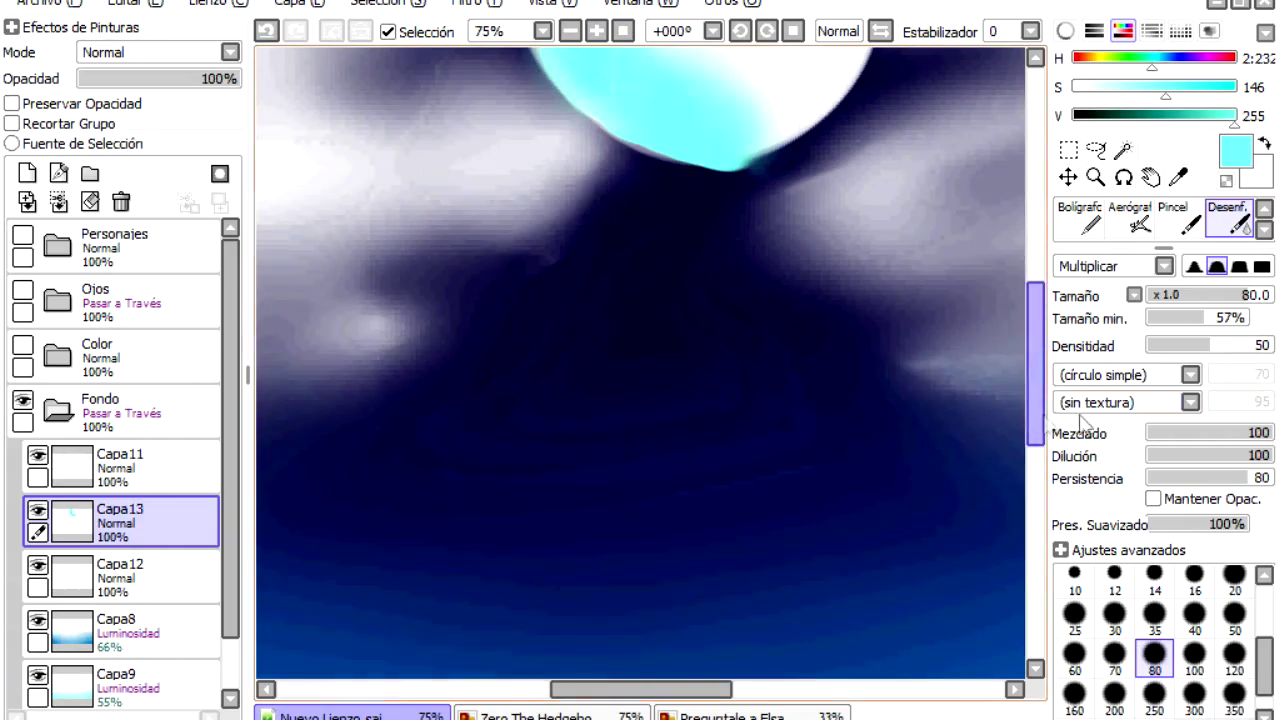
{"action": "left_click_drag", "start_coordinate": [1036, 350], "coordinate": [1040, 265]}
{"action": "key", "text": "e"}
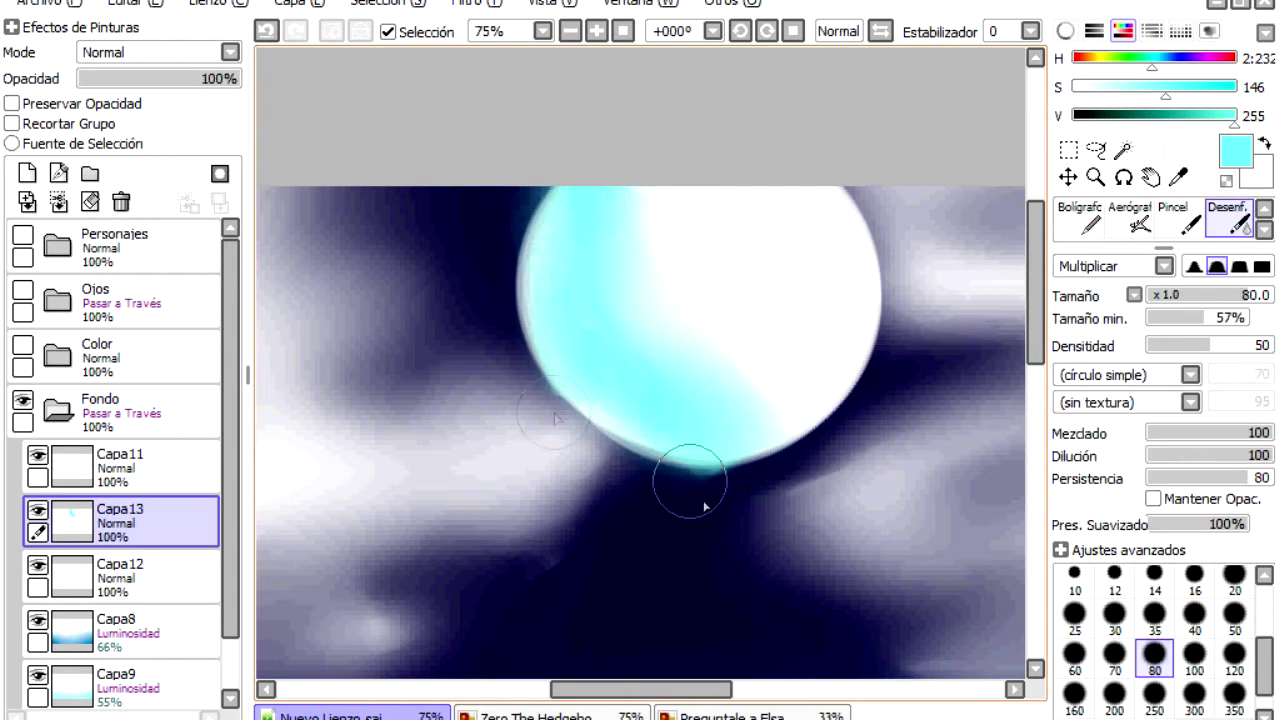
{"action": "key", "text": "n"}
{"action": "left_click", "coordinate": [1178, 220]}
{"action": "mouse_move", "coordinate": [577, 280]}
{"action": "left_mouse_down"}
{"action": "mouse_move", "coordinate": [580, 409]}
{"action": "mouse_move", "coordinate": [530, 330]}
{"action": "left_mouse_up"}
Step: Paint white highlight spots on the cyan crescent with the size 35 pen and soften them with the size 30 blur tool
{"action": "left_click", "coordinate": [571, 31]}
{"action": "left_click", "coordinate": [597, 31]}
{"action": "key", "text": "n"}
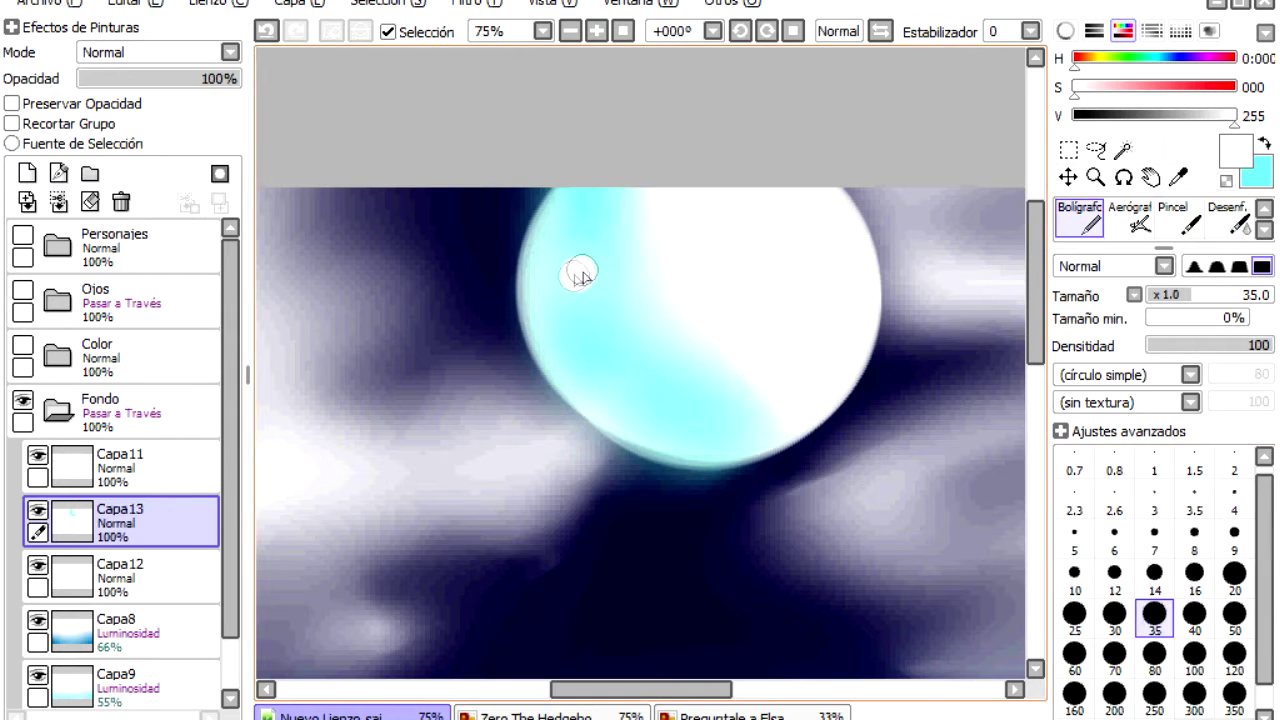
{"action": "left_click", "coordinate": [1228, 222]}
{"action": "key", "text": "ctrl+minus"}
{"action": "key", "text": "ctrl+minus"}
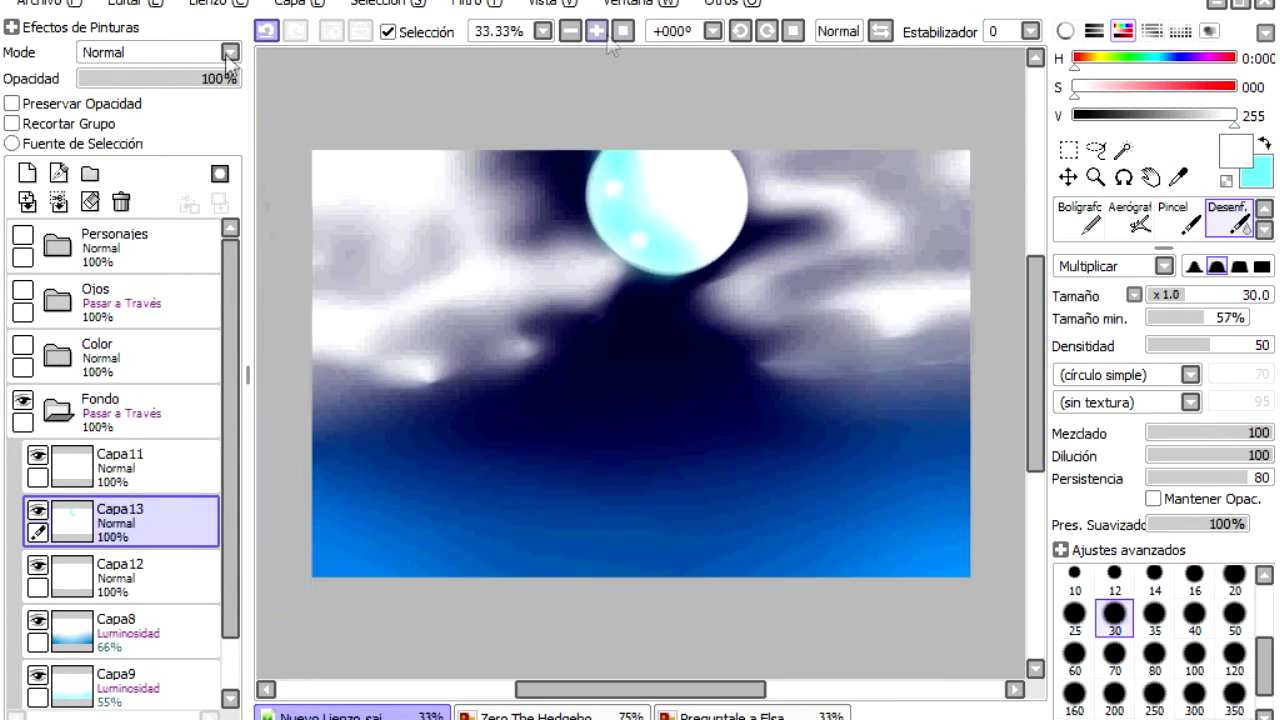
Step: Lower the cyan shading's opacity, merge it into the moon on Capa12, and place an empty layer beneath it
{"action": "left_click_drag", "start_coordinate": [187, 93], "coordinate": [240, 80]}
{"action": "left_click_drag", "start_coordinate": [120, 520], "coordinate": [120, 580]}
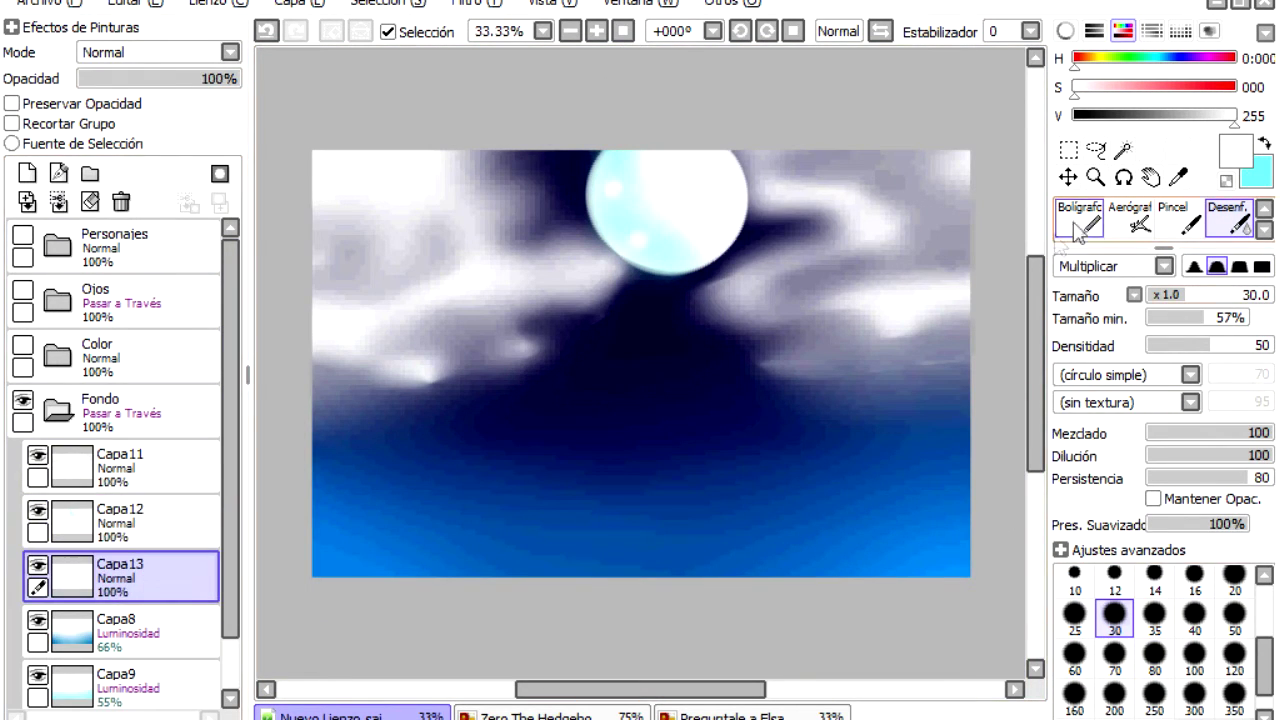
Step: Paint a white disc with the size 300 pen on Capa13 and transform it into a larger halo behind the moon
{"action": "key", "text": "n"}
{"action": "left_click_drag", "start_coordinate": [601, 166], "coordinate": [593, 240]}
{"action": "key", "text": "ctrl+z"}
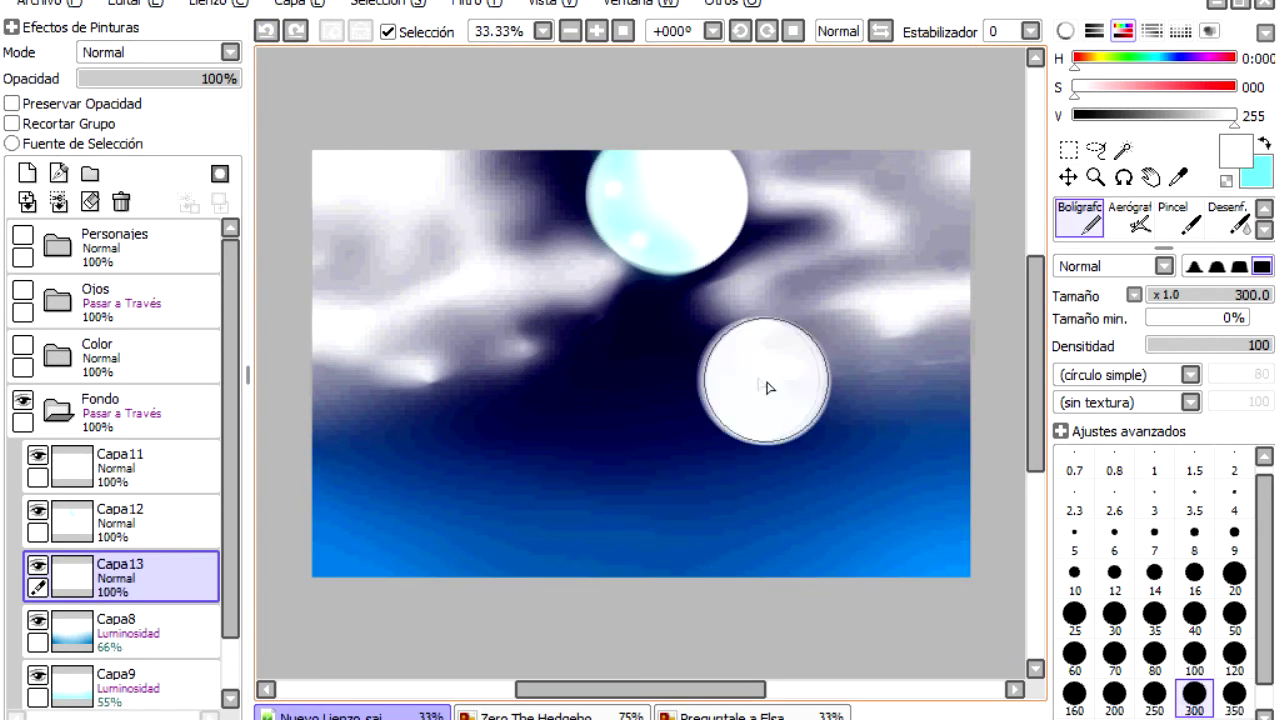
{"action": "left_click", "coordinate": [289, 2]}
{"action": "left_click", "coordinate": [414, 417]}
{"action": "key", "text": "Return"}
Step: Duplicate the halo layer and resize one disc to form a second halo around the moon
{"action": "left_click", "coordinate": [300, 3]}
{"action": "left_click", "coordinate": [340, 128]}
{"action": "left_click", "coordinate": [300, 3]}
{"action": "left_click", "coordinate": [437, 420]}
{"action": "left_click_drag", "start_coordinate": [580, 266], "coordinate": [565, 230]}
{"action": "key", "text": "Return"}
Step: Set the opacity of the halo layers Capa13 to 50% and Capa13(2) to 55%
{"action": "left_click", "coordinate": [157, 625]}
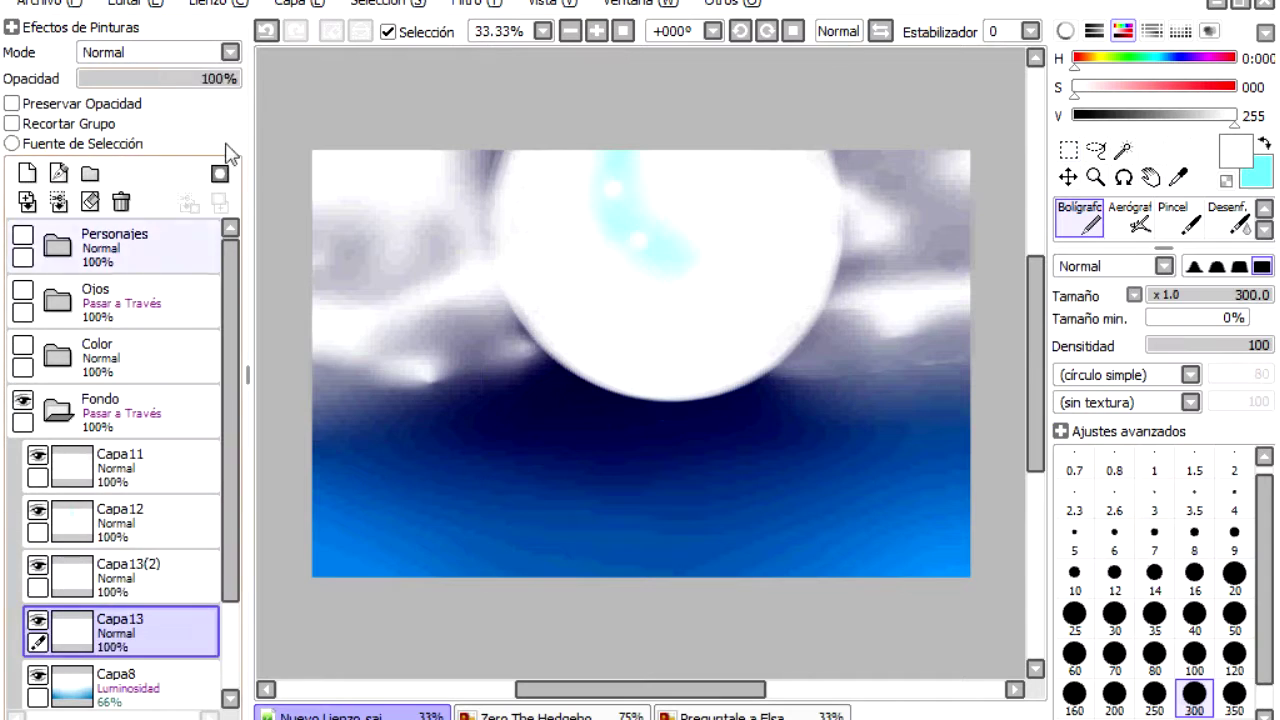
{"action": "left_click", "coordinate": [150, 578]}
{"action": "left_click", "coordinate": [167, 78]}
Step: Combine the halos on Capa13, blend them into a soft glow with the size 300 blur tool, and set its opacity to 70%
{"action": "left_click", "coordinate": [1230, 218]}
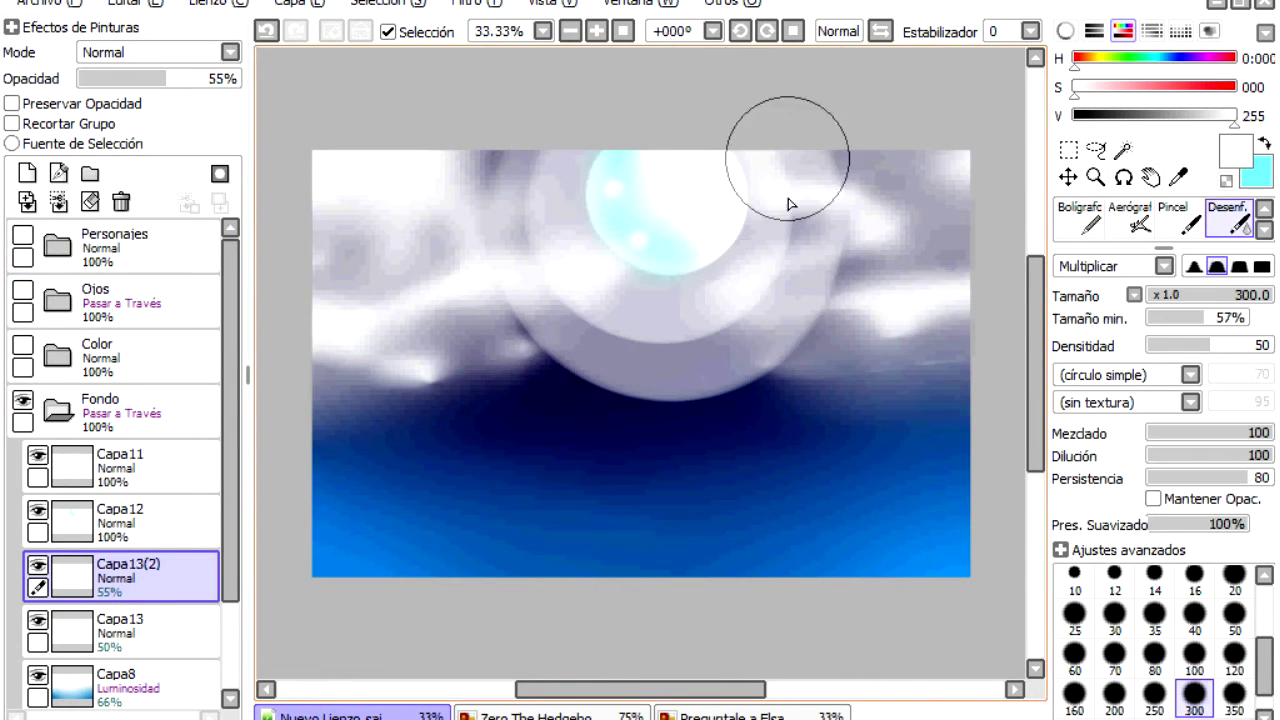
{"action": "left_click", "coordinate": [121, 201]}
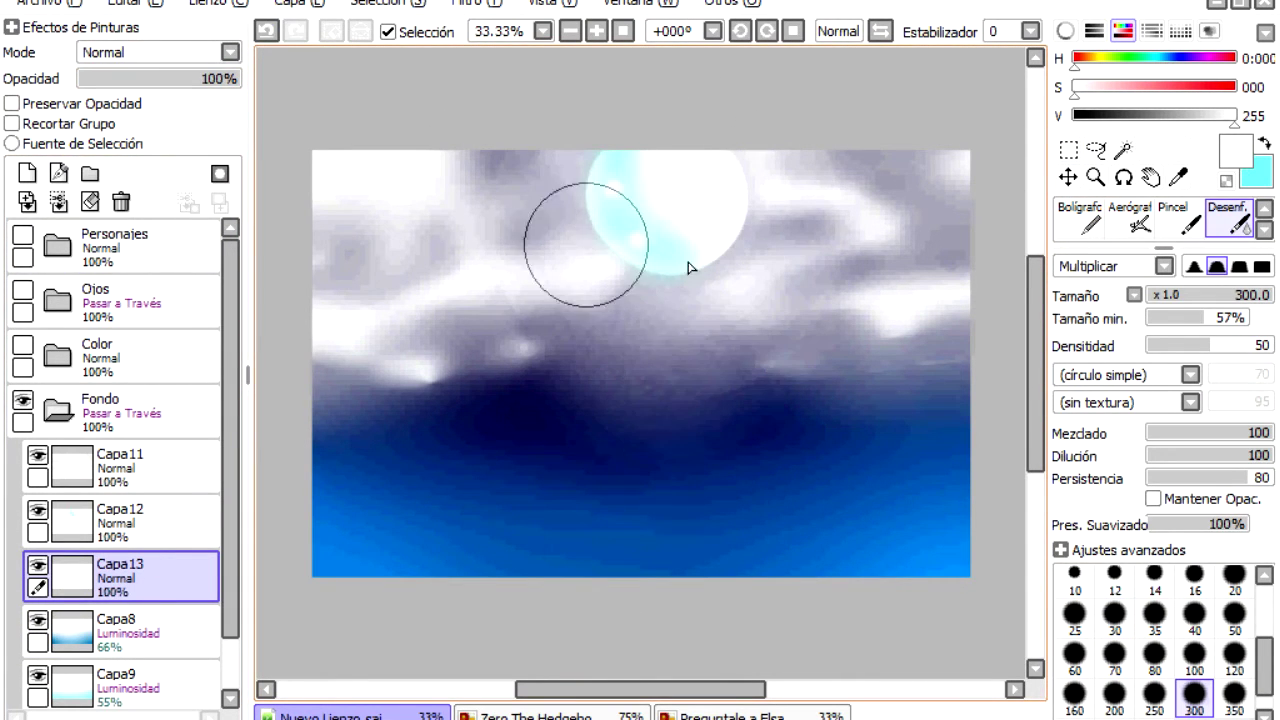
Step: Shift the clouds on Capa11 slightly upward with Transform
{"action": "left_click", "coordinate": [150, 470]}
{"action": "left_click", "coordinate": [290, 3]}
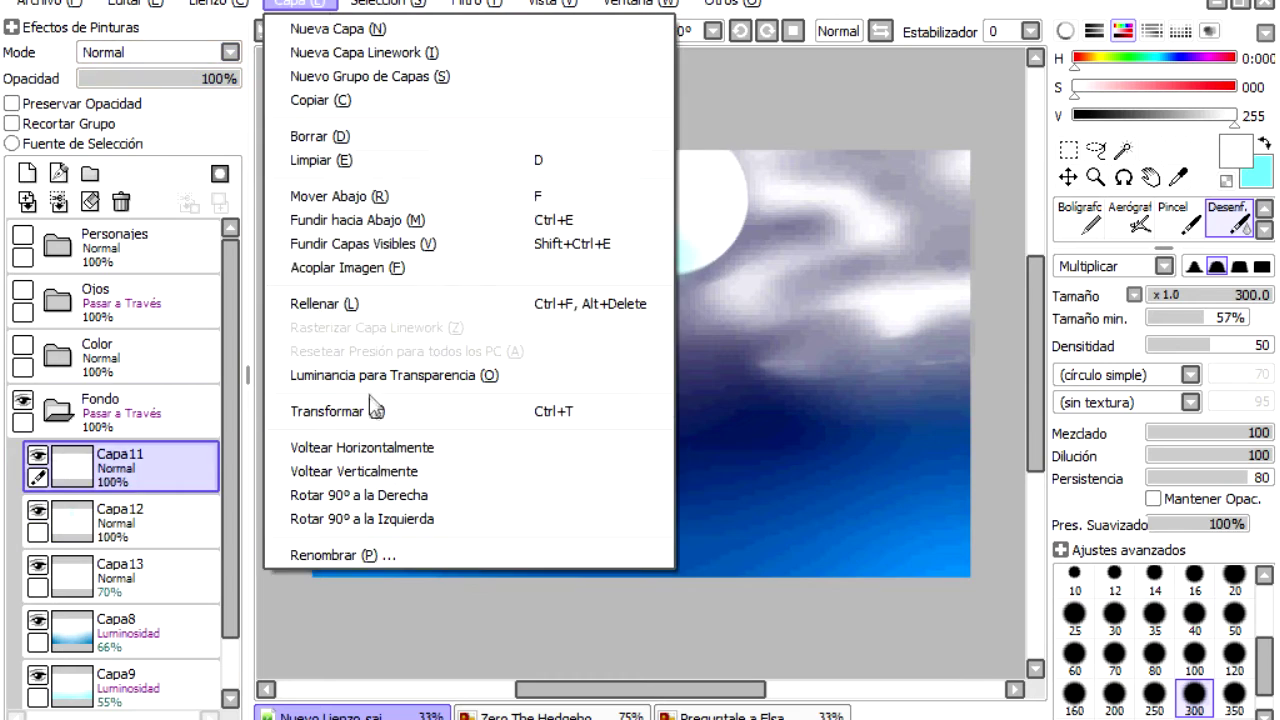
{"action": "left_click", "coordinate": [340, 411]}
{"action": "left_click", "coordinate": [1094, 440]}
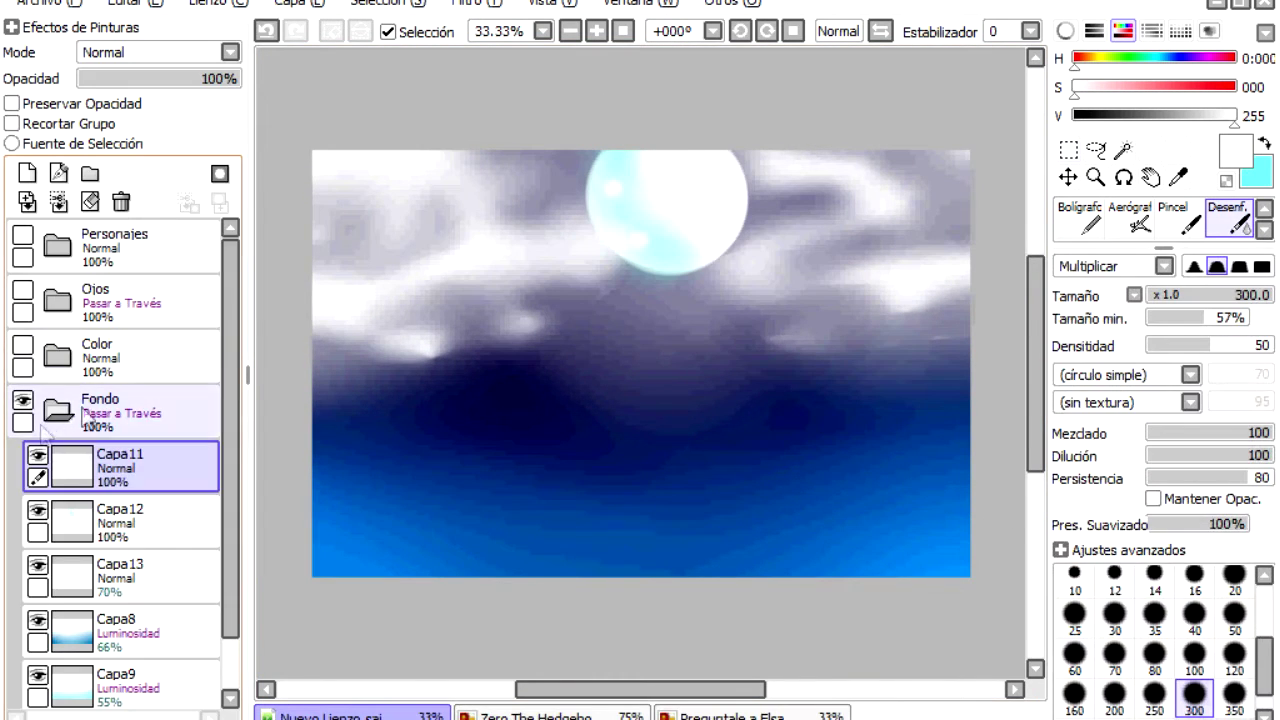
Step: Collapse the Fondo folder and show the Color, Ojos and Personajes folders
{"action": "left_click", "coordinate": [57, 410]}
{"action": "left_click_drag", "start_coordinate": [36, 345], "coordinate": [24, 240]}
Step: Create a folder named Sombras above Personajes, set it to Pasar a Través, and add a new layer inside it
{"action": "left_click", "coordinate": [89, 173]}
{"action": "double_click", "coordinate": [105, 240]}
{"action": "type", "text": "Decoracion"}
{"action": "key", "text": "Return"}
{"action": "left_click", "coordinate": [27, 173]}
{"action": "double_click", "coordinate": [110, 240]}
{"action": "type", "text": "Sombras"}
{"action": "key", "text": "Return"}
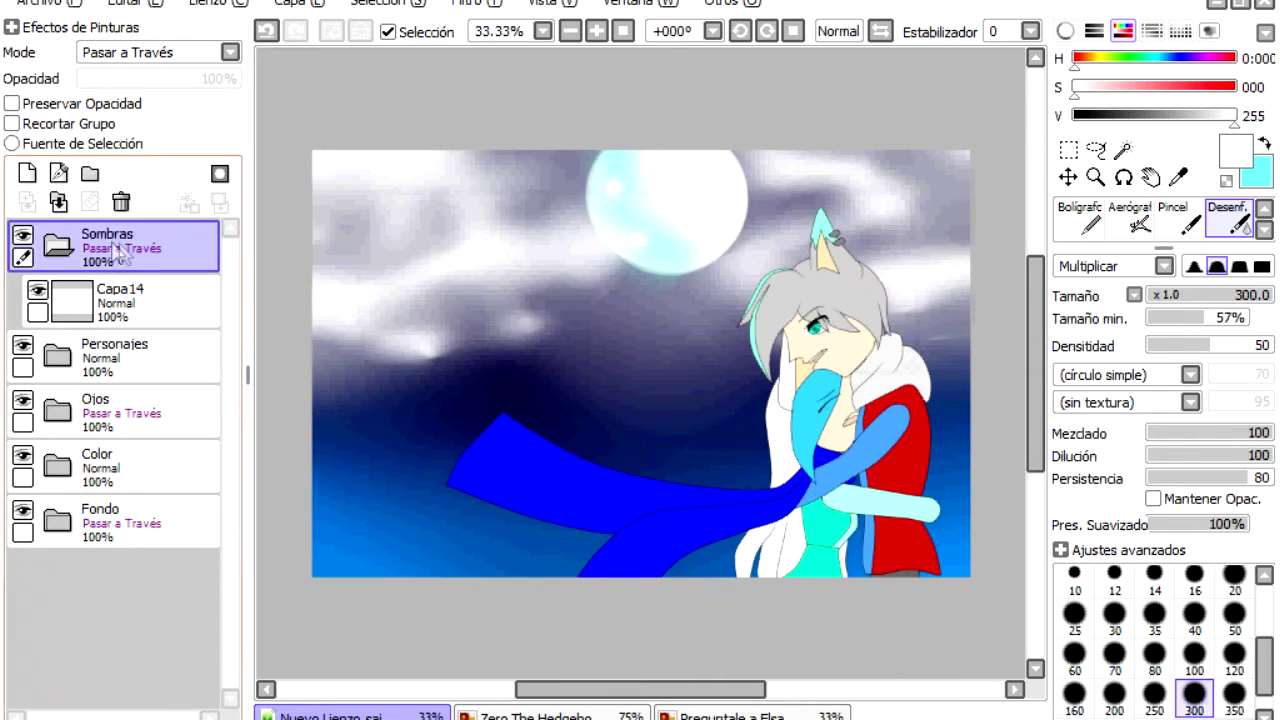
Step: Set Capa14 to Shade and select the whole area of both characters with the magic wand
{"action": "left_click", "coordinate": [158, 284]}
{"action": "left_click", "coordinate": [110, 465]}
{"action": "left_click", "coordinate": [110, 410]}
{"action": "left_click", "coordinate": [1122, 149]}
{"action": "left_click", "coordinate": [725, 316]}
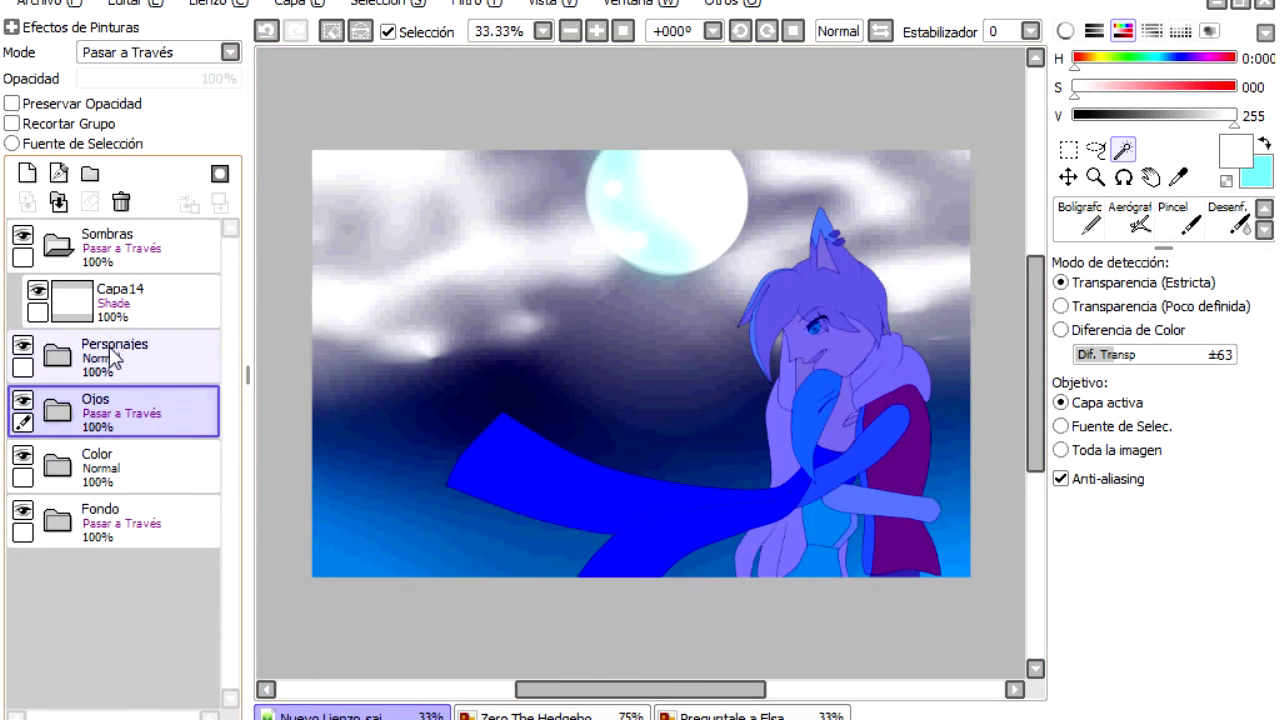
Step: Fill the selected characters on Capa14 with dark gray of value 86
{"action": "left_click", "coordinate": [110, 300]}
{"action": "left_click", "coordinate": [1080, 218]}
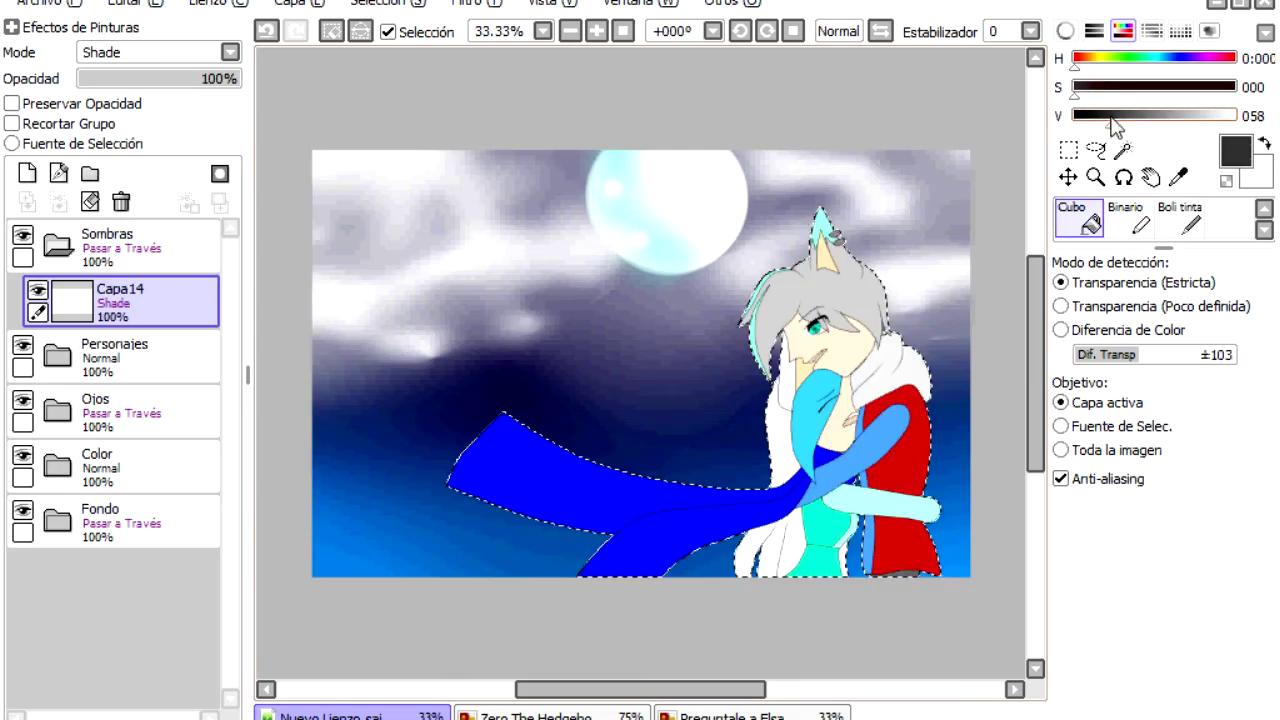
{"action": "left_click_drag", "start_coordinate": [1111, 117], "coordinate": [1134, 117]}
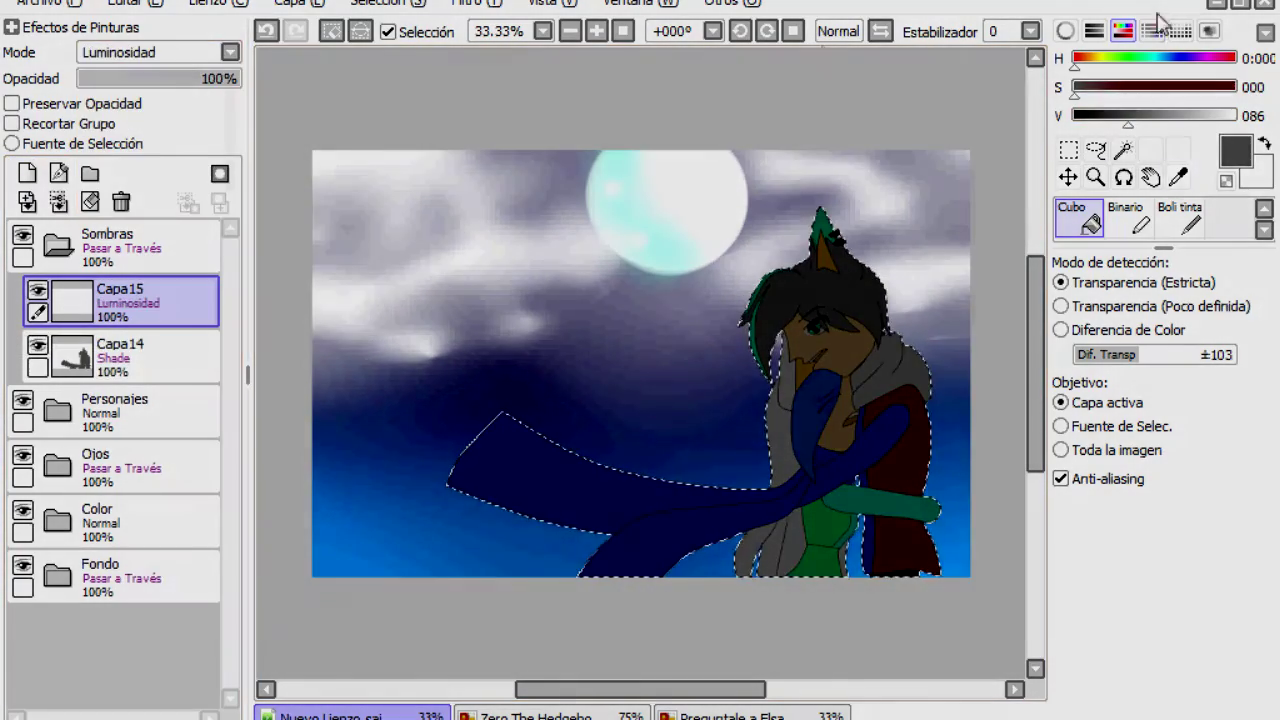